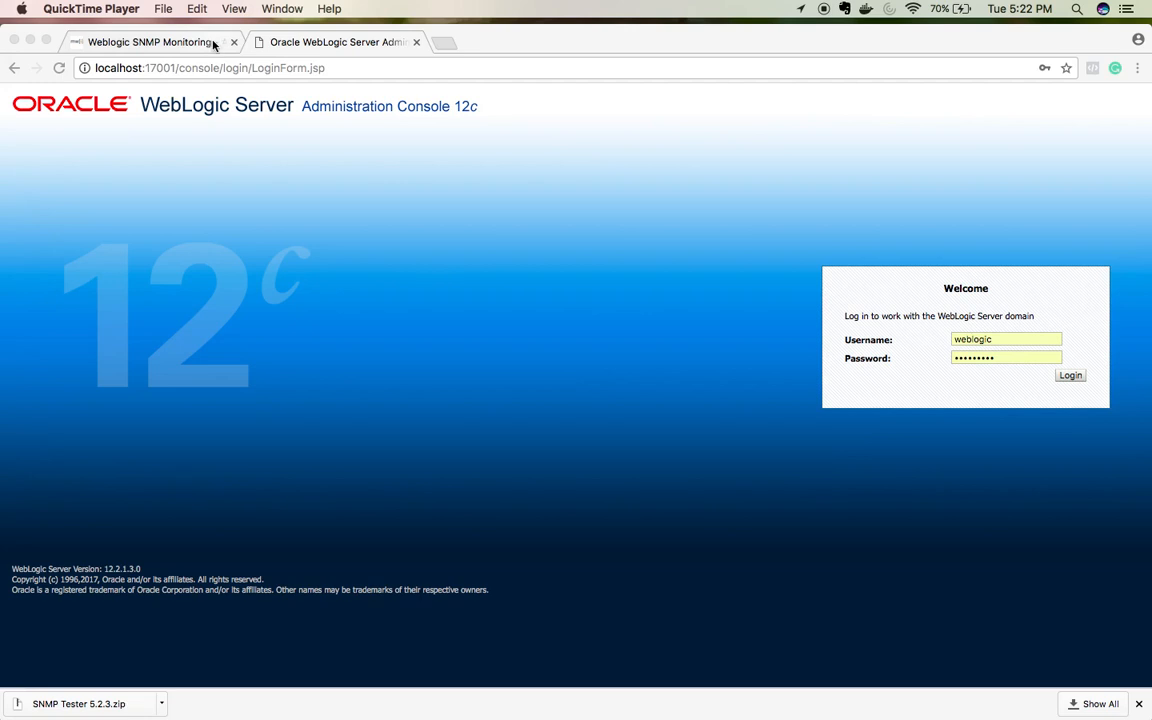
Step: Switch from the console login page to the 'Weblogic SNMP Monitoring' blog post
click(212, 45)
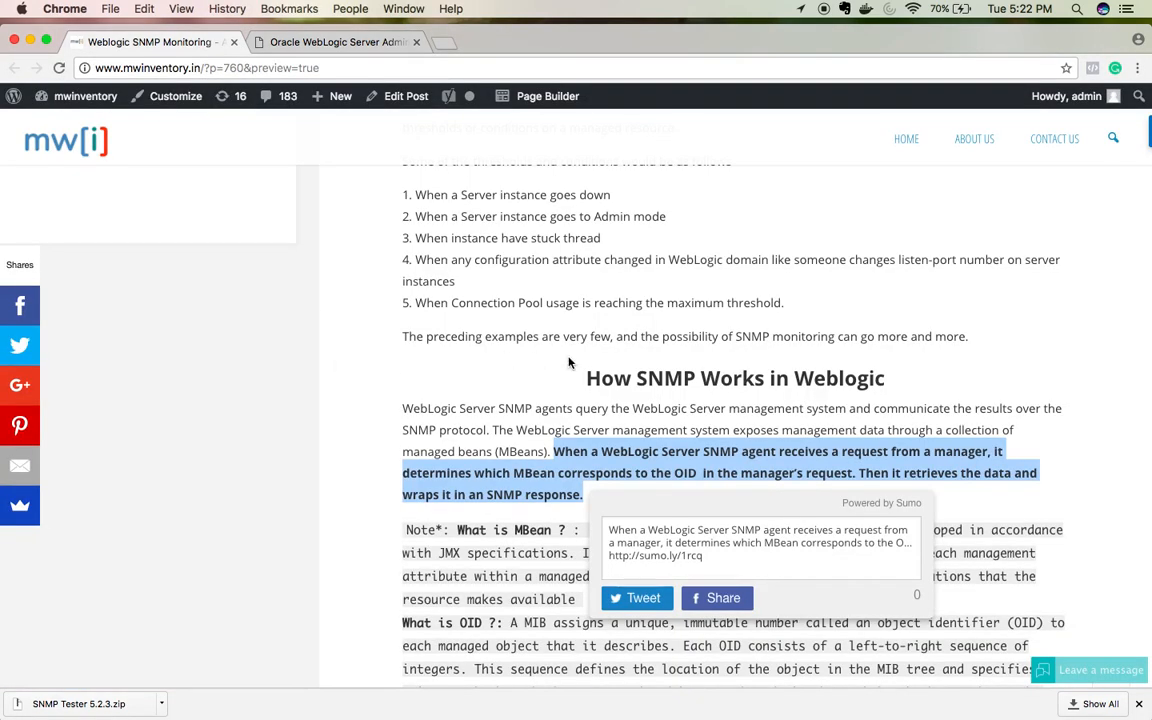
click(569, 362)
scroll(569, 362, up, 4)
scroll(569, 362, up, 10)
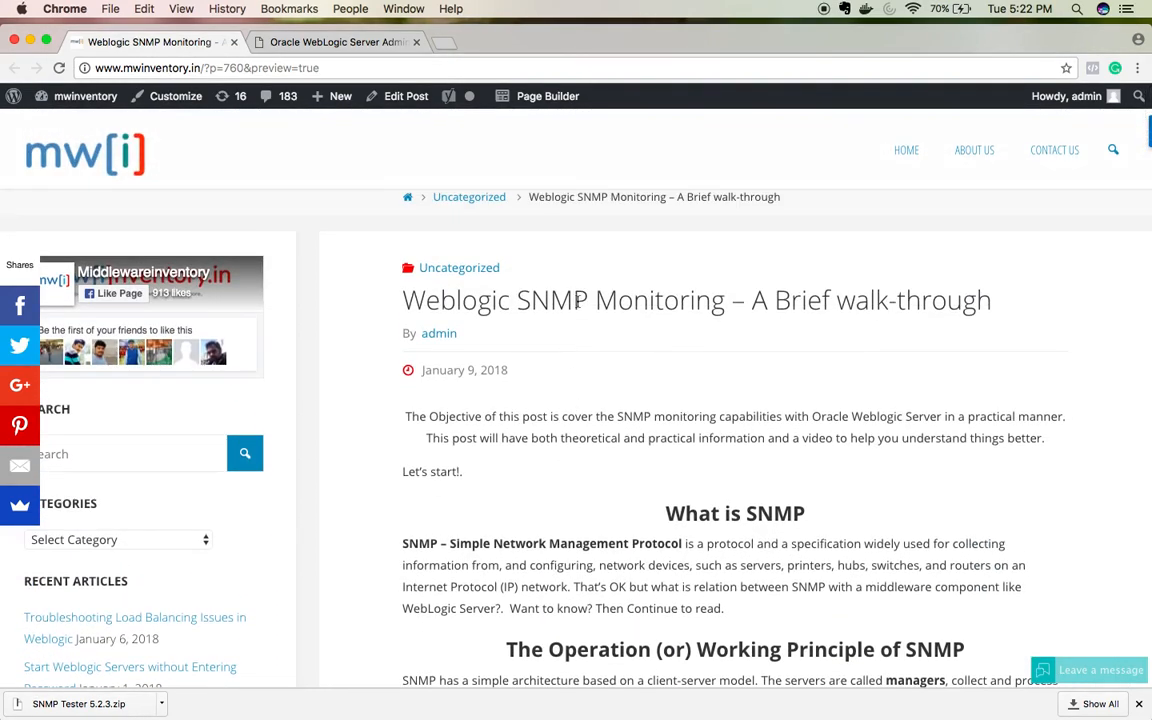
scroll(577, 303, down, 3)
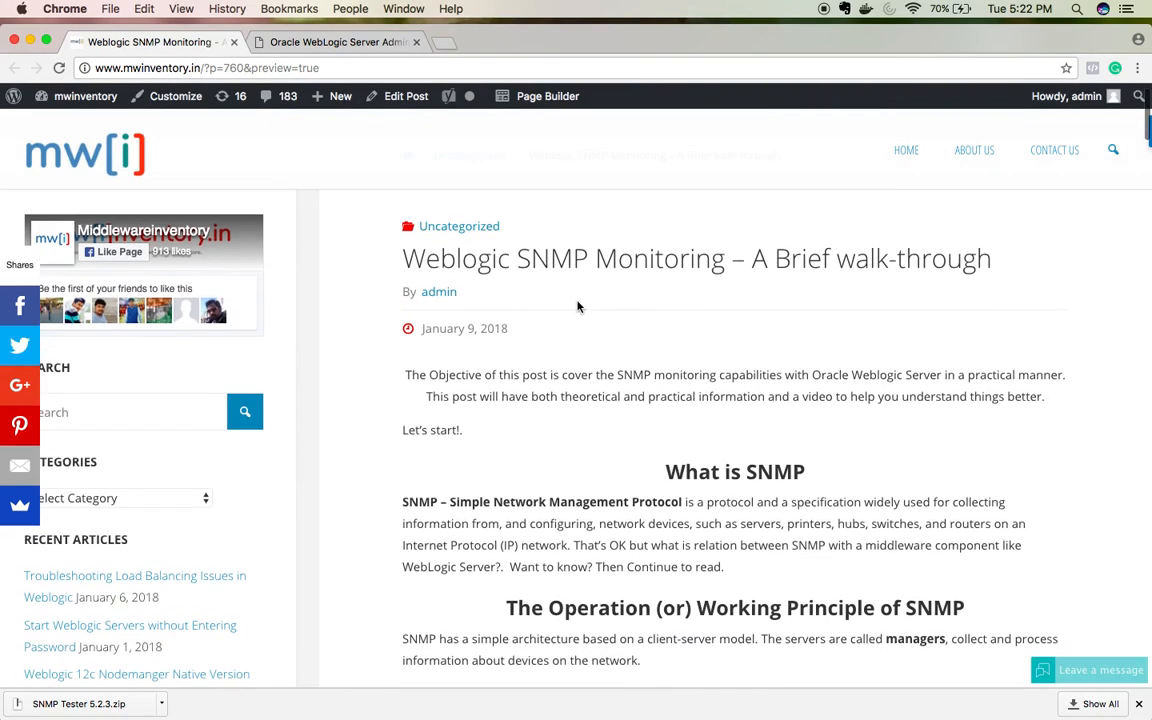
scroll(577, 307, down, 3)
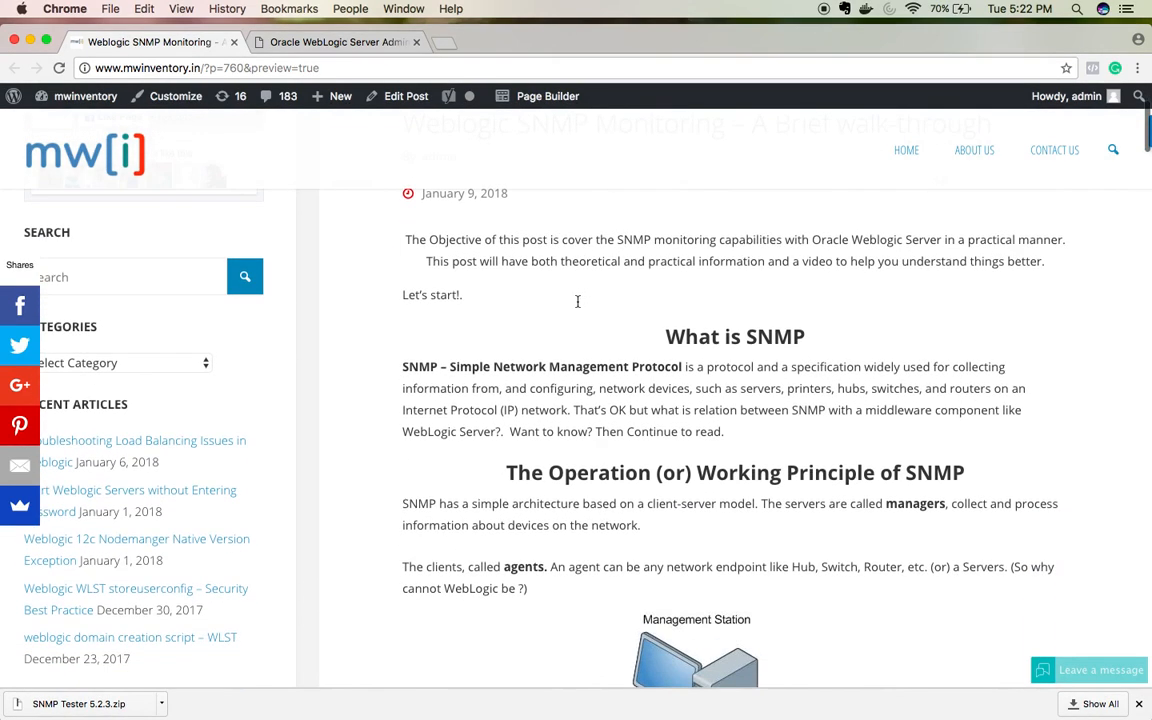
scroll(577, 307, down, 3)
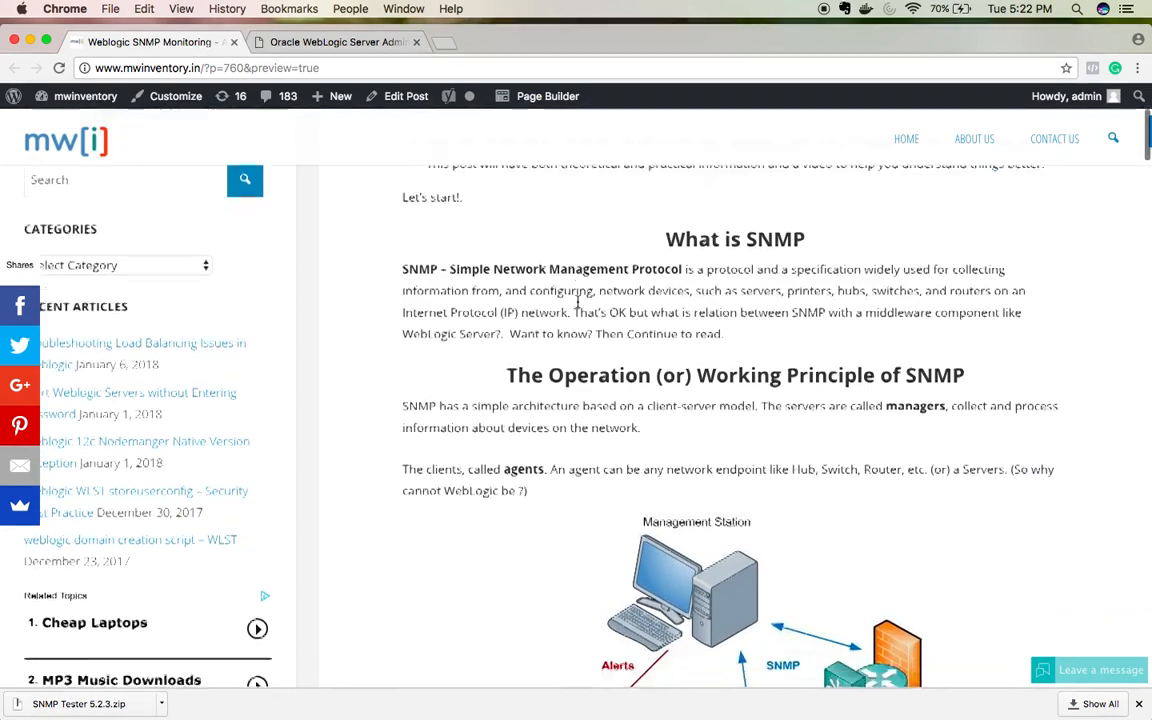
scroll(577, 307, down, 15)
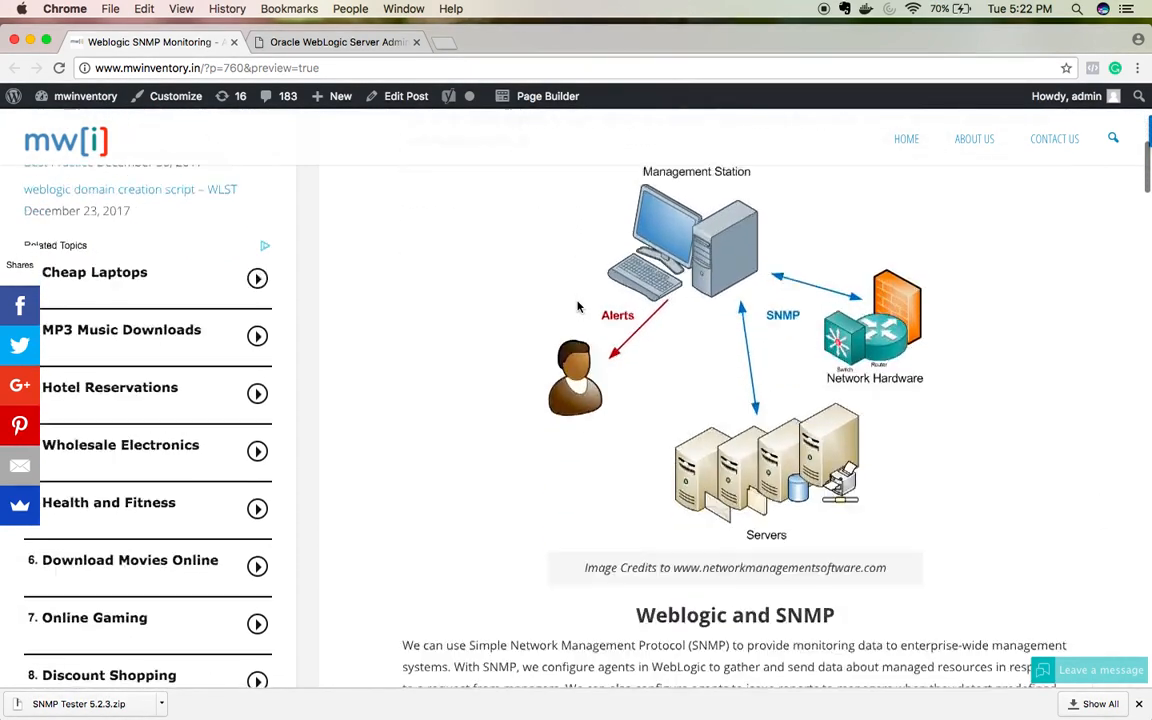
scroll(579, 307, down, 1)
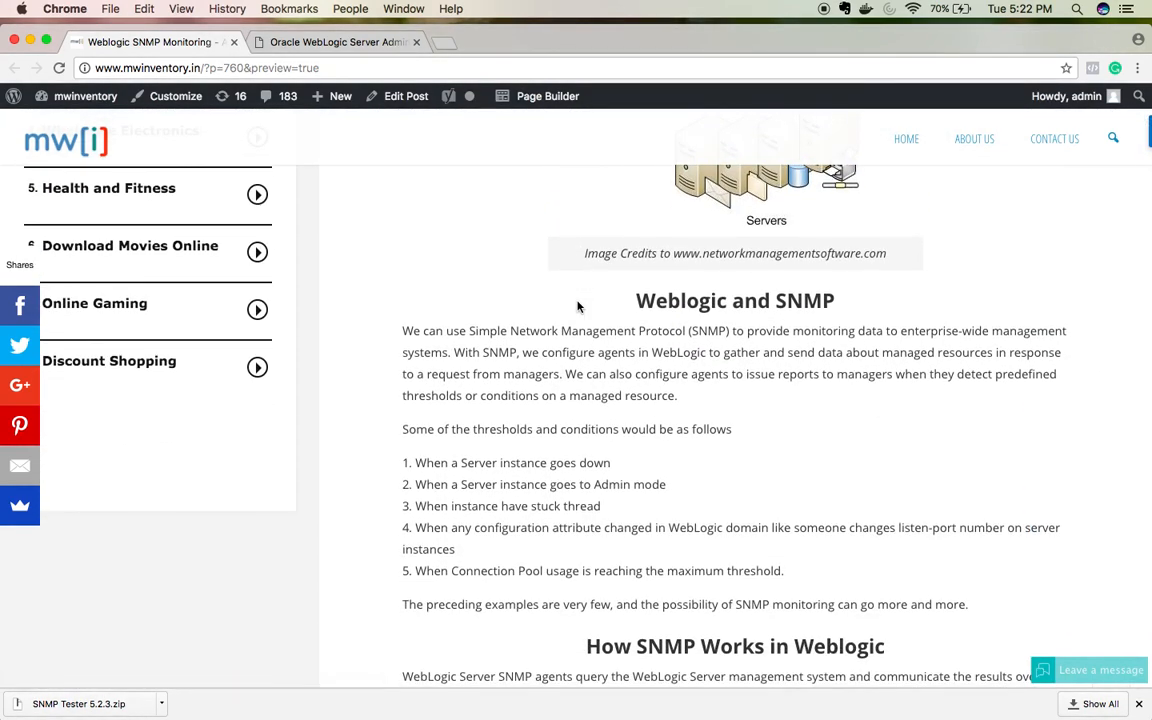
scroll(577, 307, down, 4)
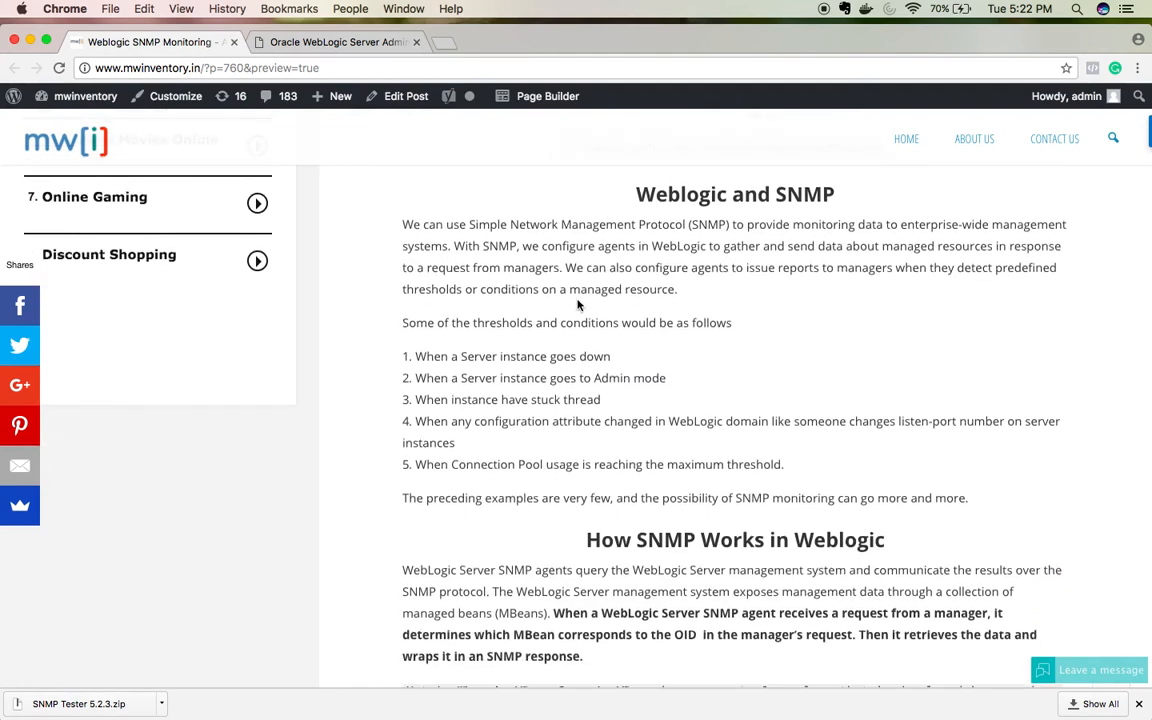
scroll(577, 305, down, 1)
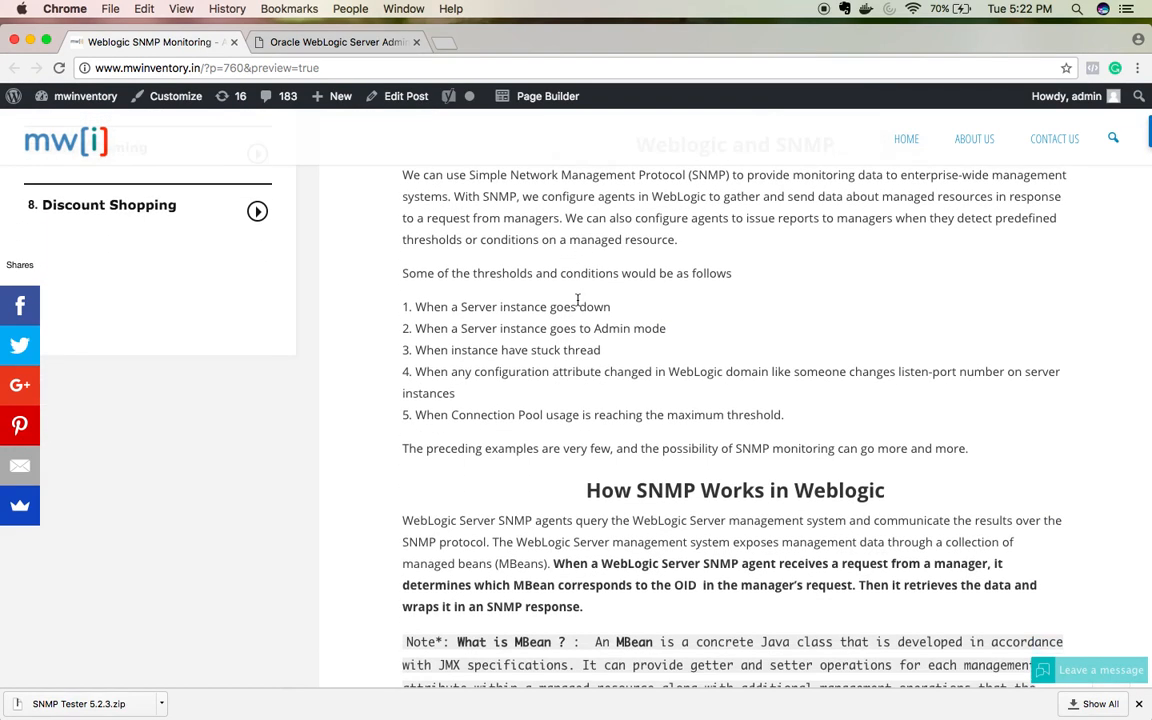
scroll(577, 300, down, 2)
scroll(577, 300, down, 6)
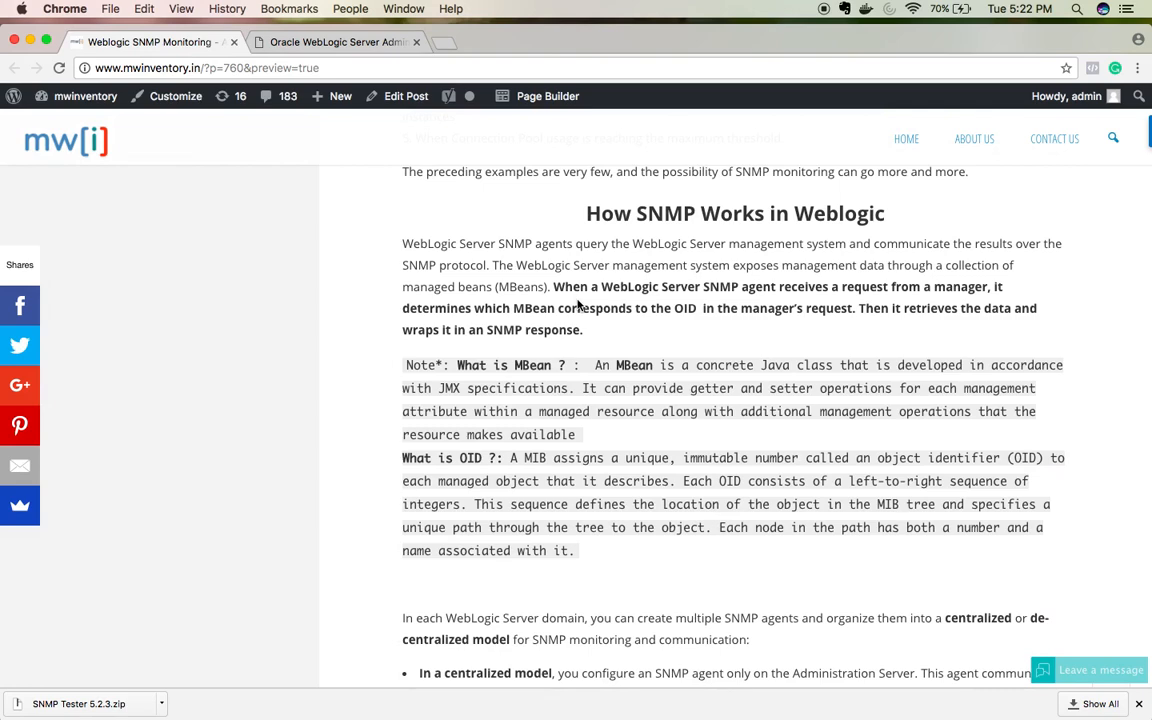
scroll(577, 305, down, 5)
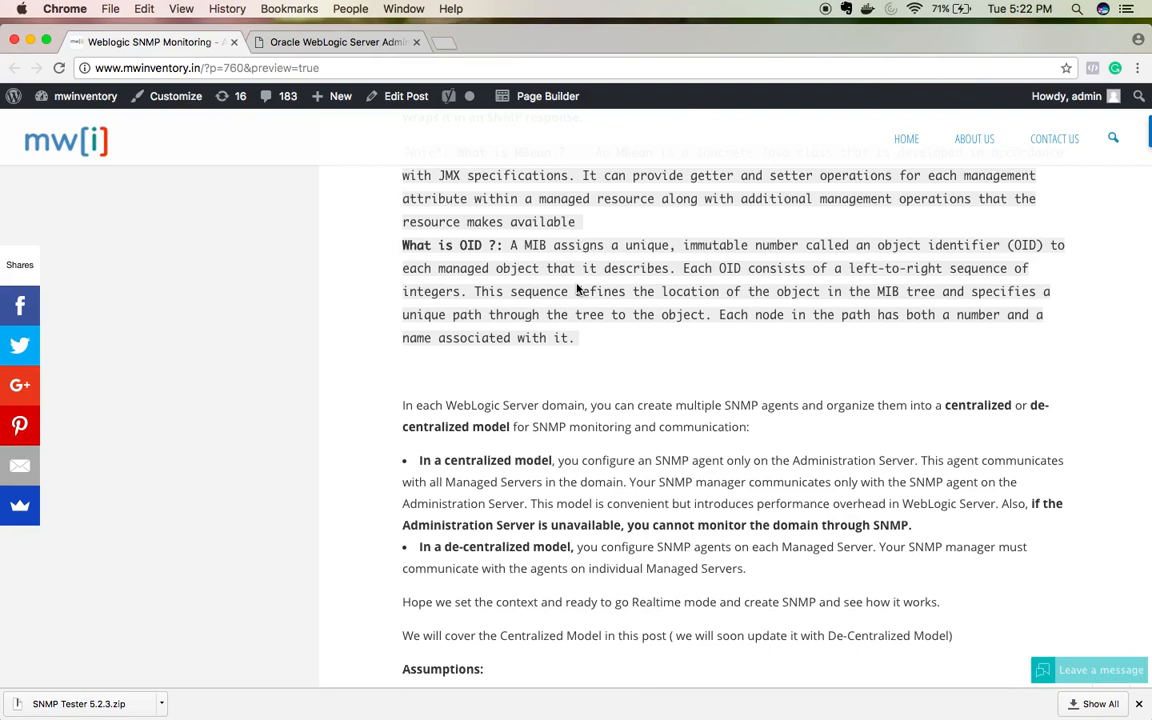
scroll(577, 289, down, 2)
scroll(577, 289, down, 5)
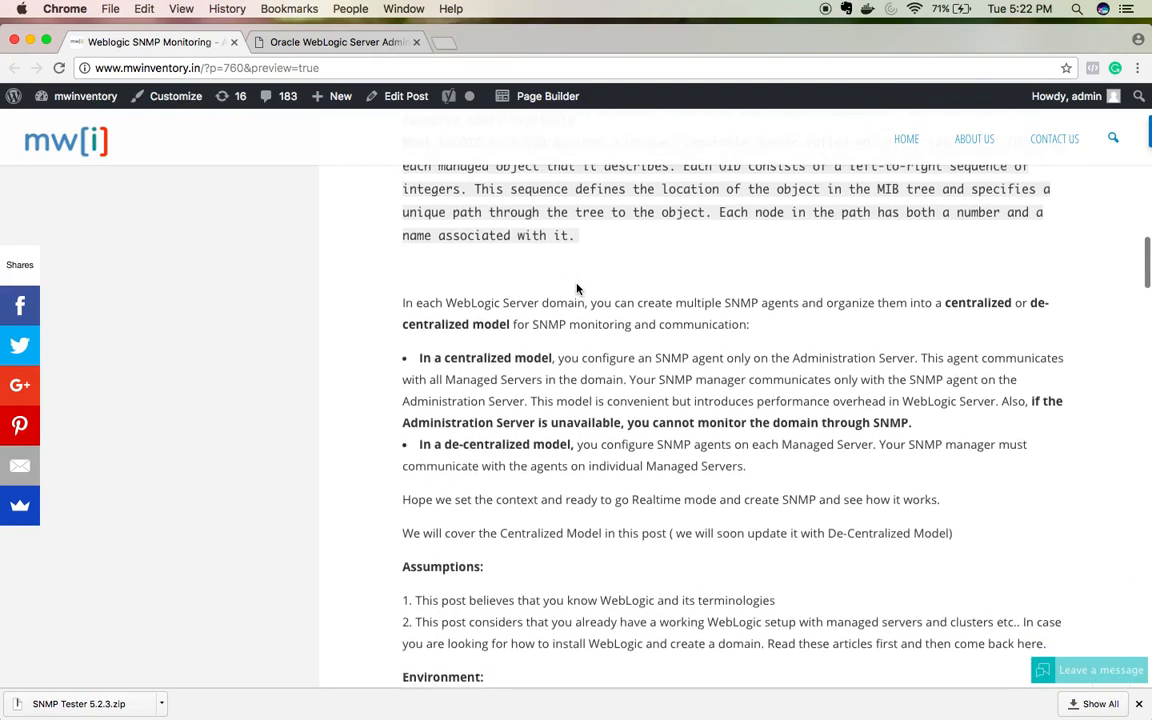
scroll(577, 284, down, 11)
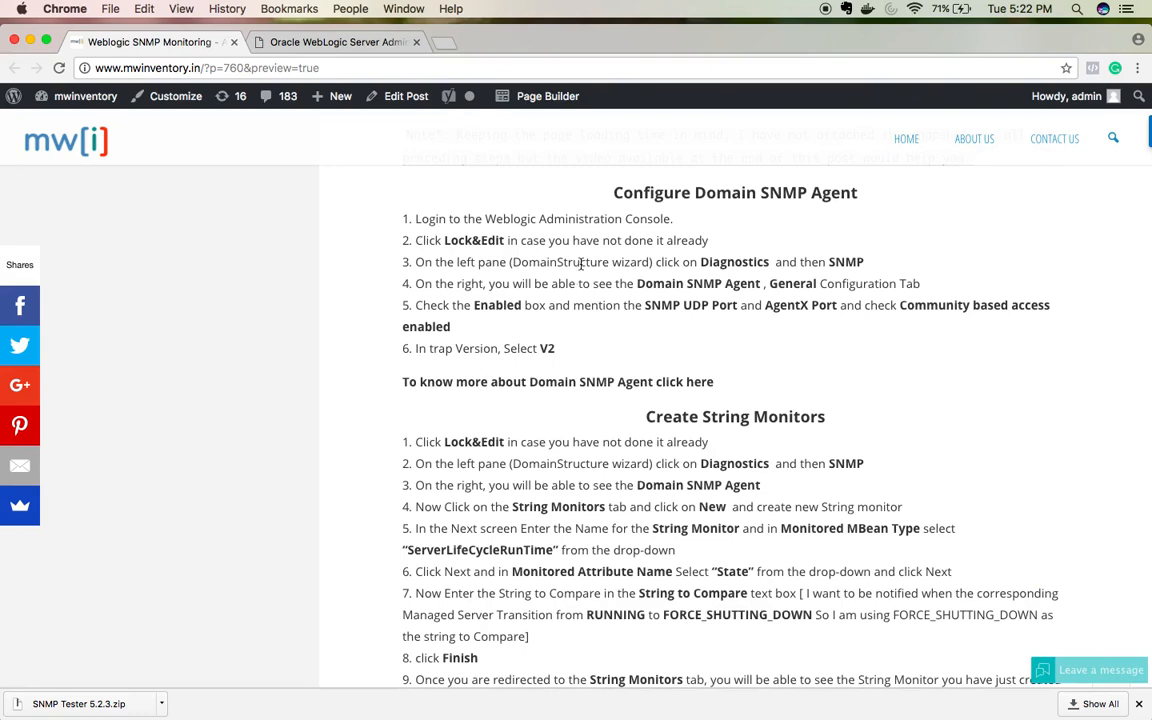
scroll(577, 284, down, 4)
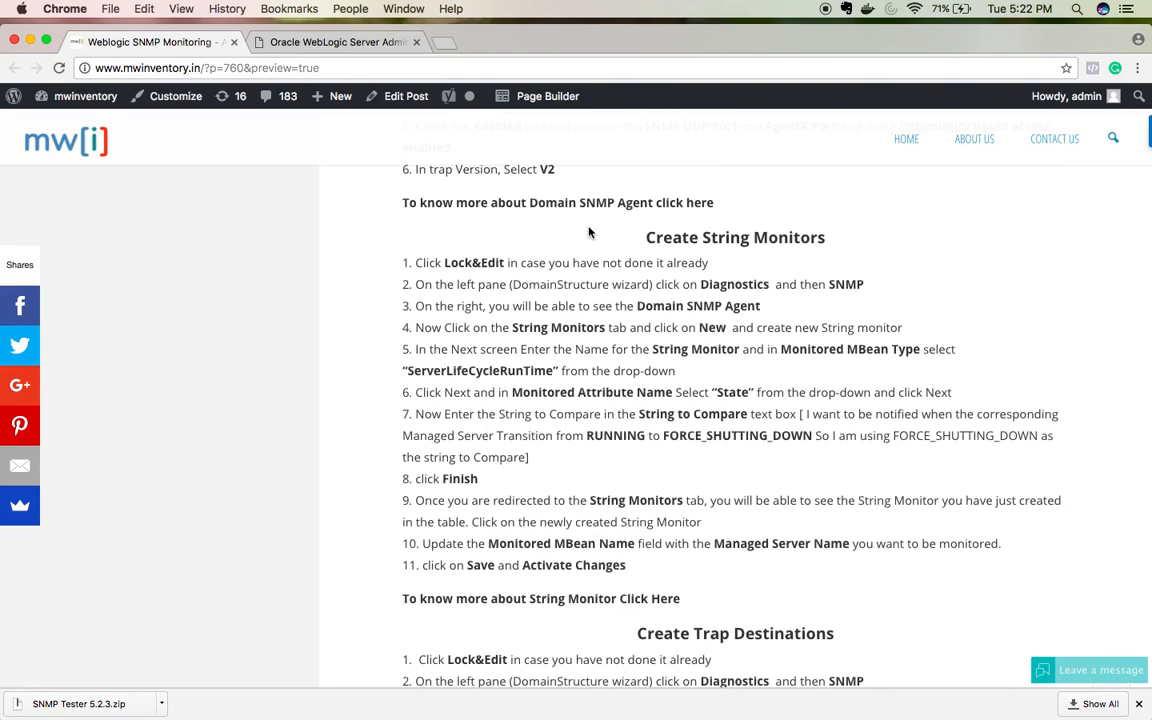
scroll(589, 232, down, 1)
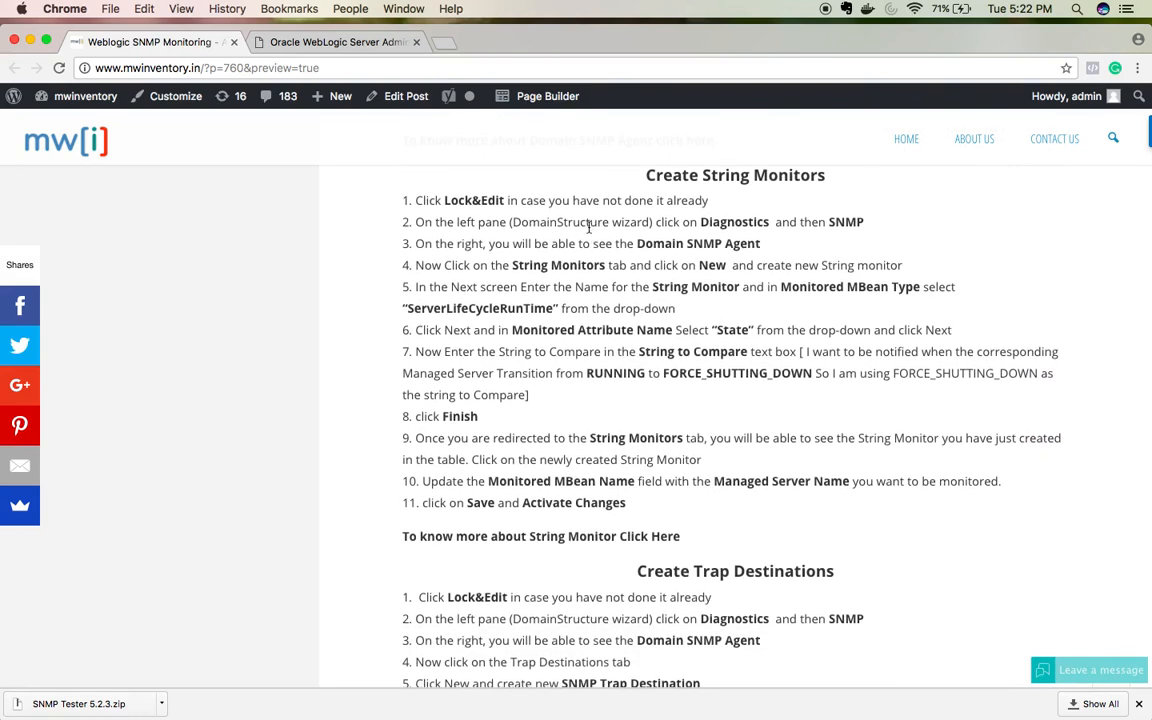
scroll(589, 227, down, 8)
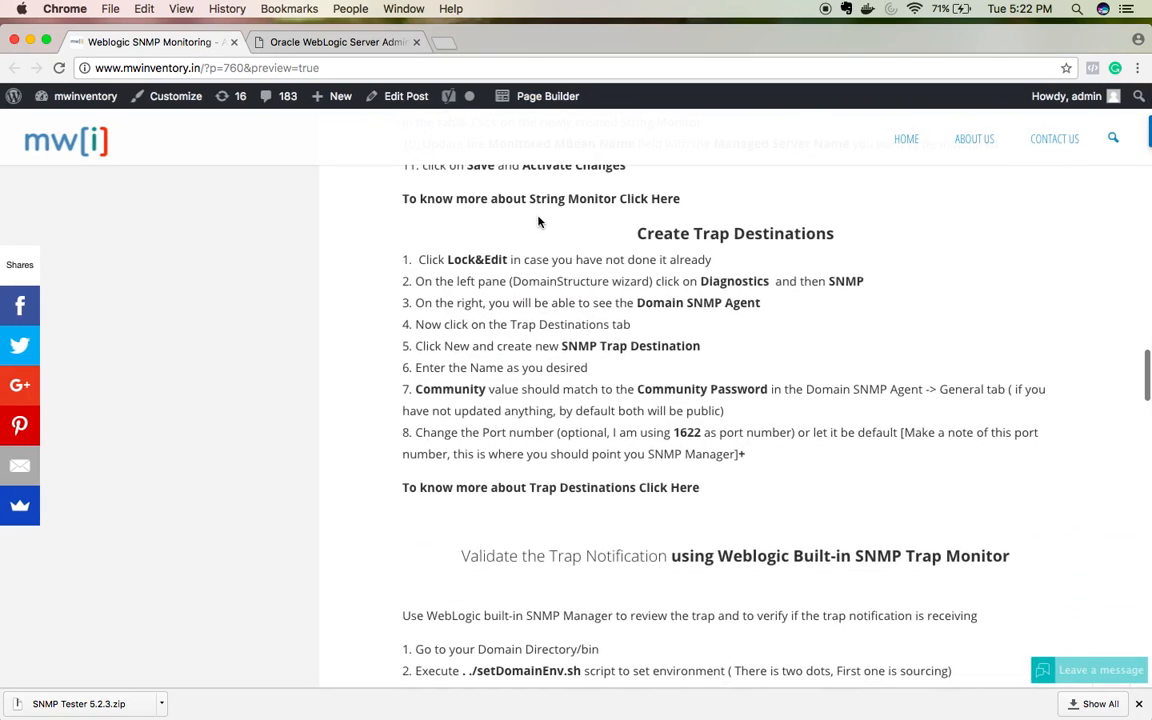
scroll(532, 406, down, 6)
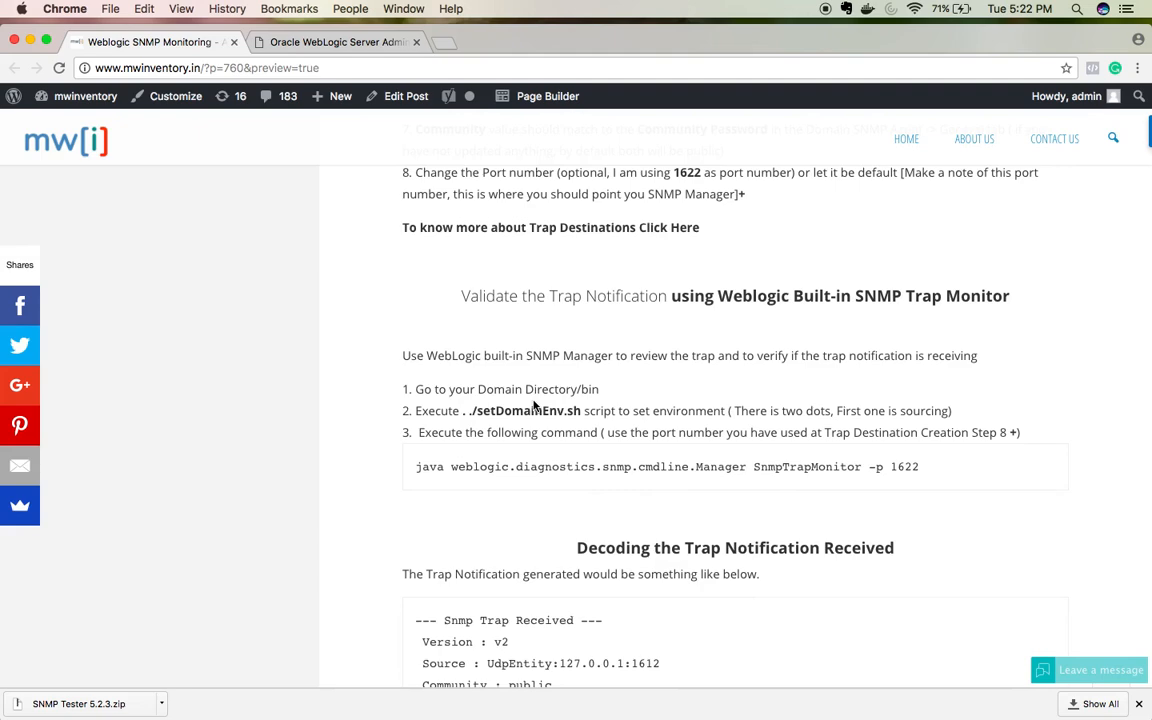
scroll(533, 405, down, 13)
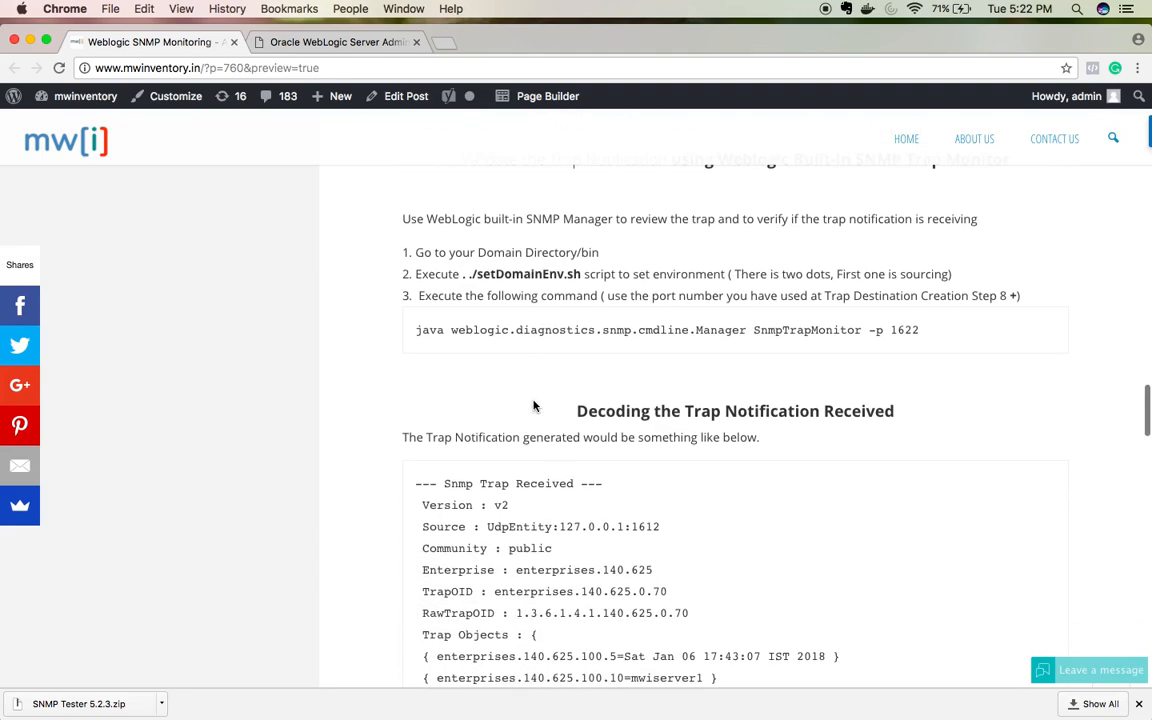
scroll(534, 405, down, 2)
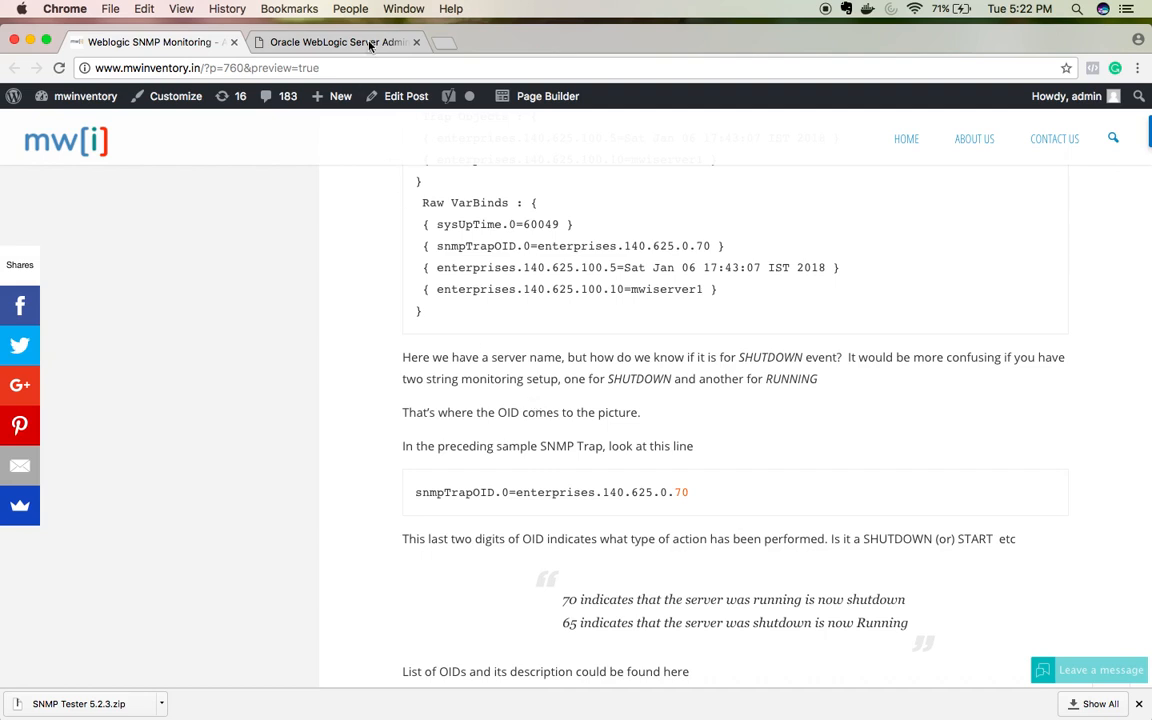
Step: Log in and open Diagnostics > SNMP agents summary, then return to the blog post
click(331, 40)
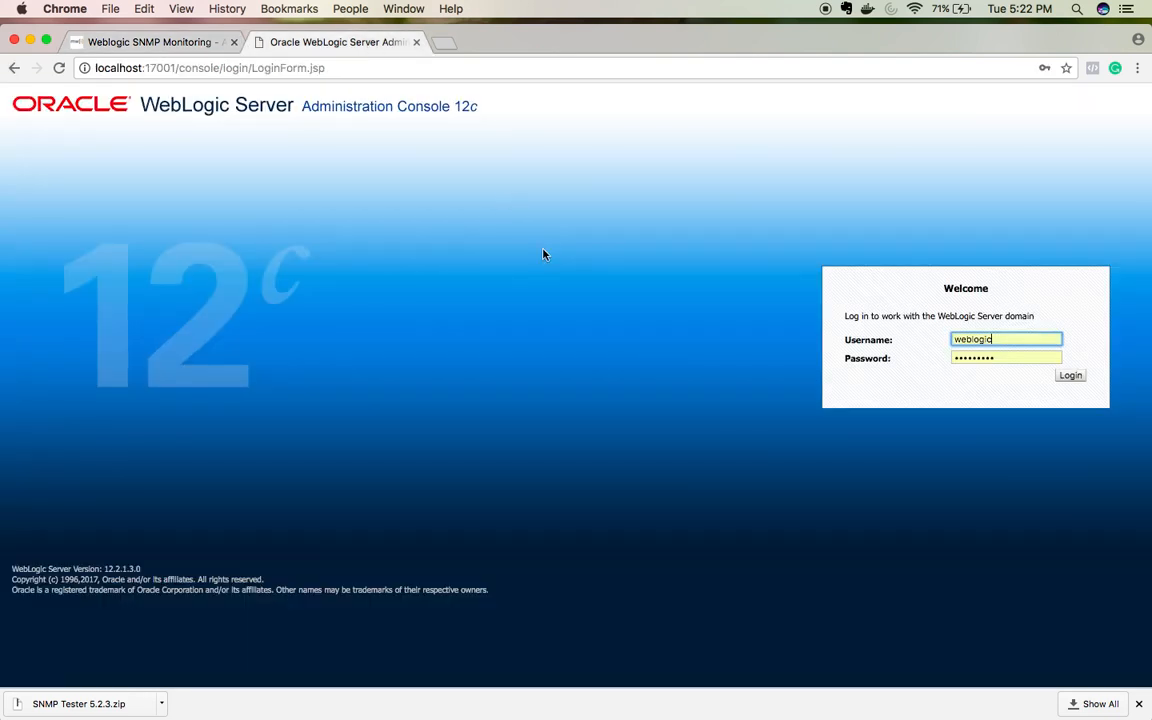
click(1078, 384)
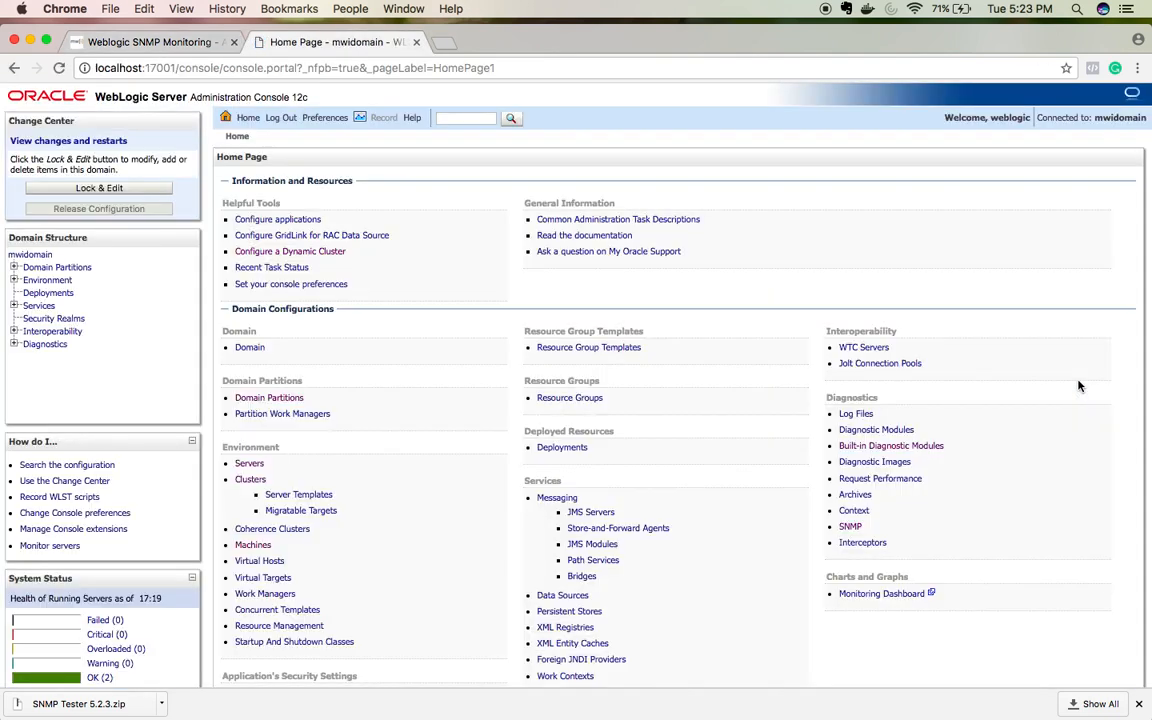
click(14, 343)
scroll(72, 384, down, 5)
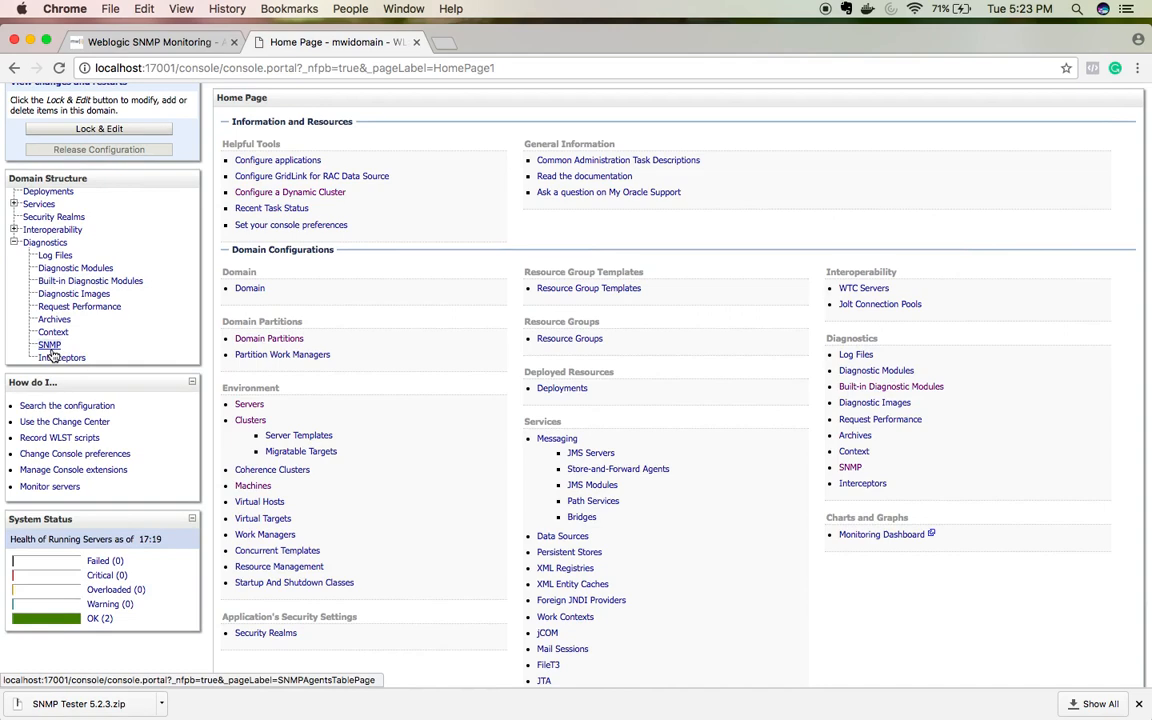
click(50, 347)
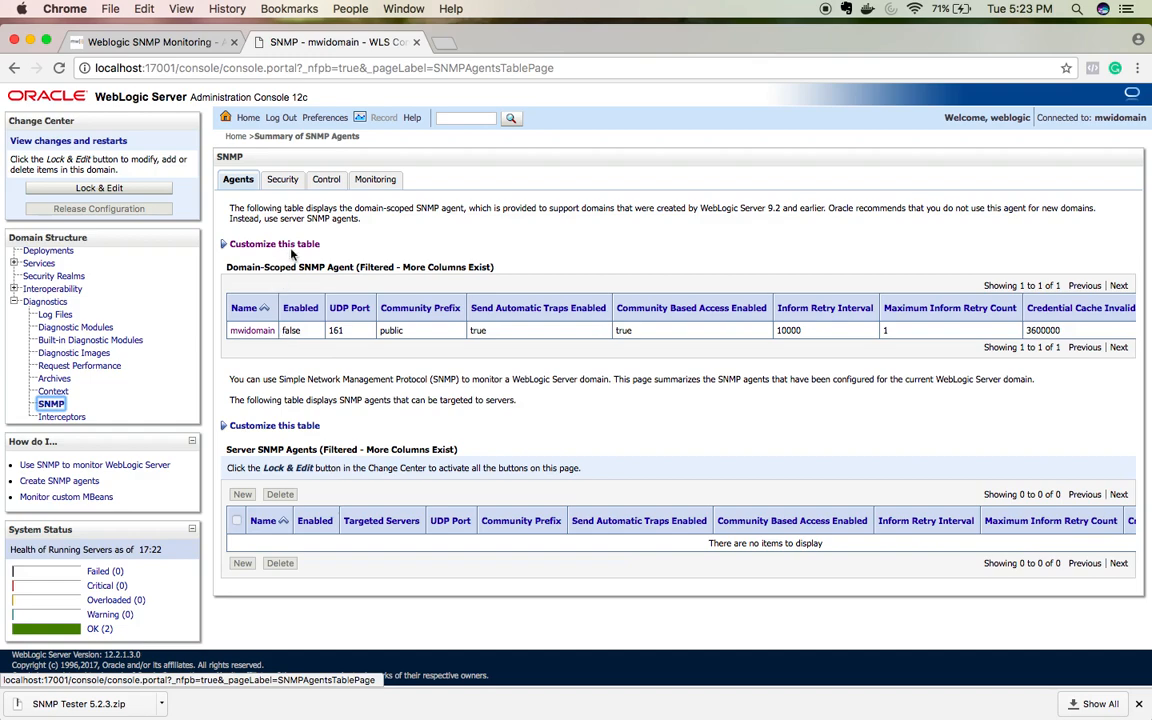
click(157, 40)
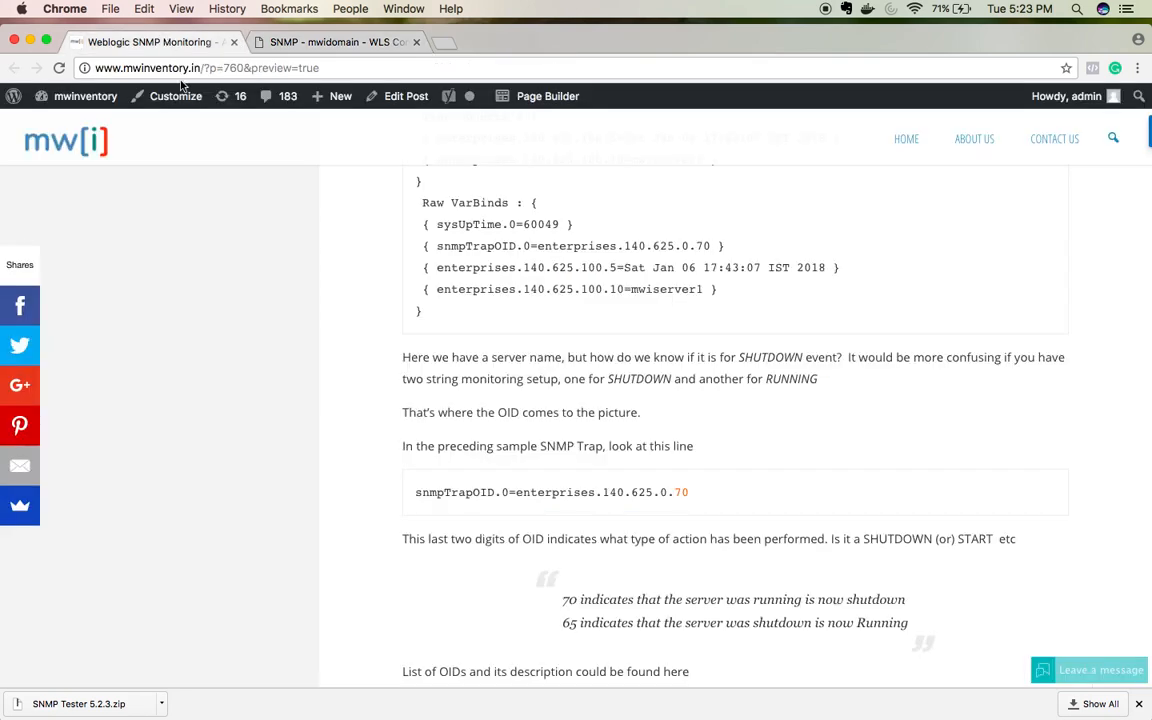
Step: Scroll up to the blog's centralized-model section, then go back to the 'SNMP - mwidomain' console page
scroll(375, 368, down, 10)
scroll(375, 368, up, 15)
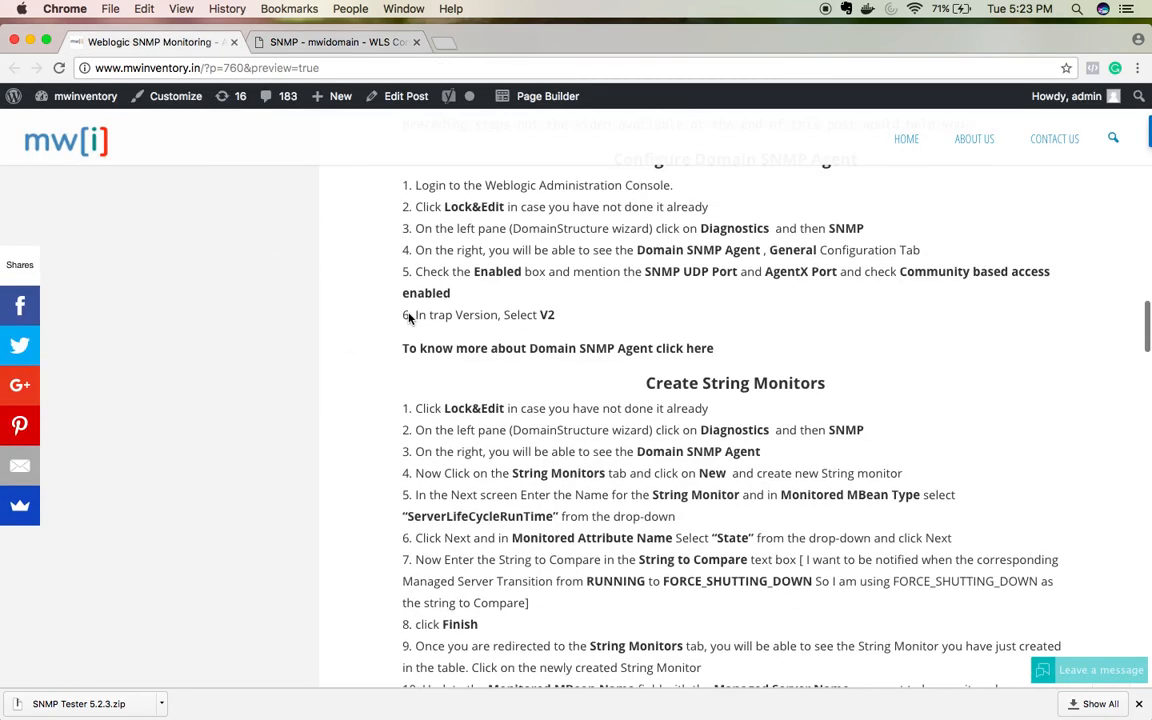
scroll(408, 318, up, 1)
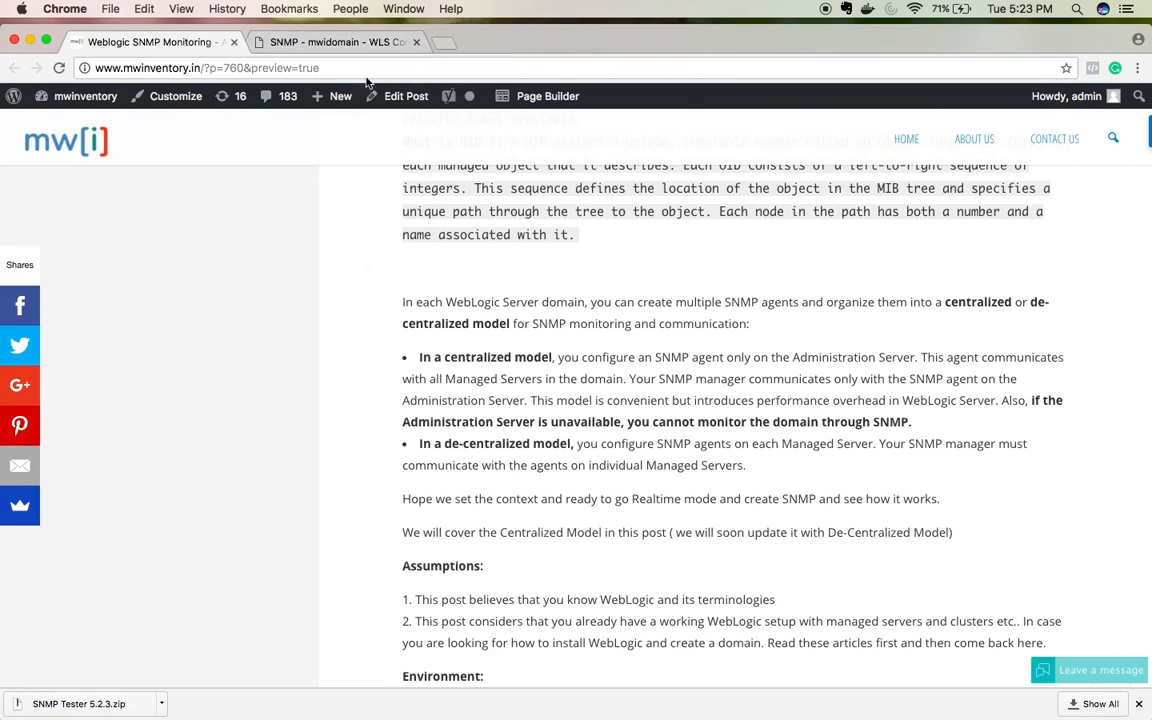
click(326, 40)
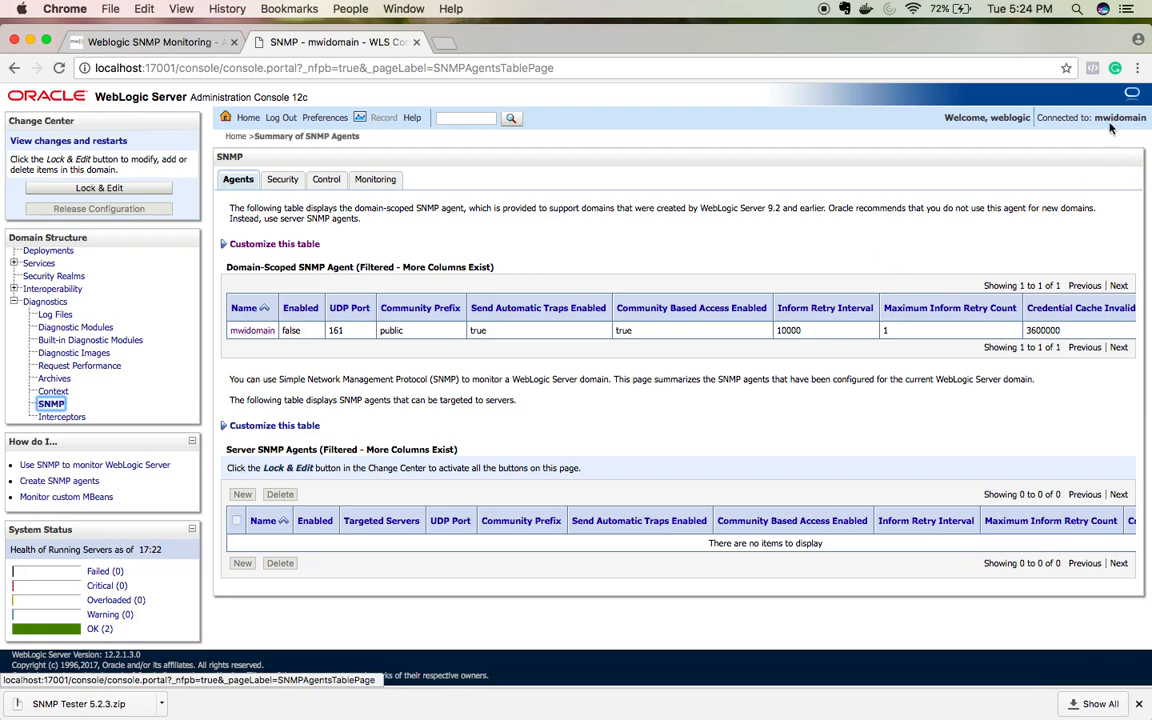
Step: Open the mwidomain SNMP agent, lock the configuration for editing, and enable the agent
click(268, 334)
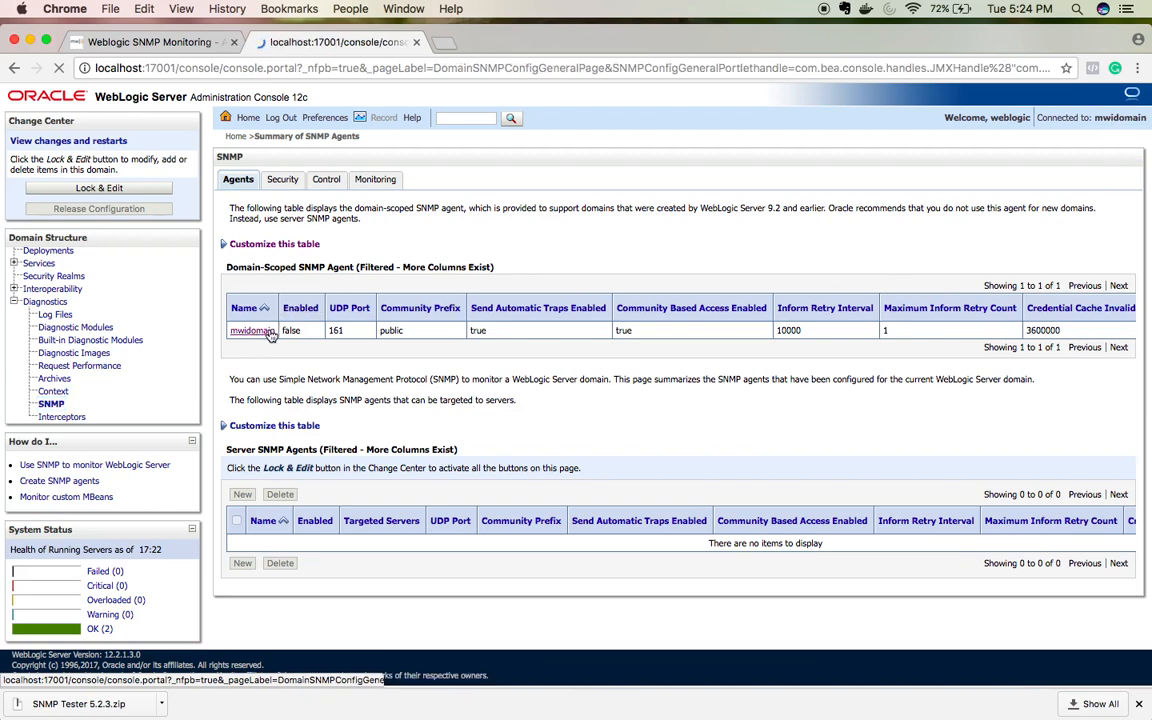
click(99, 188)
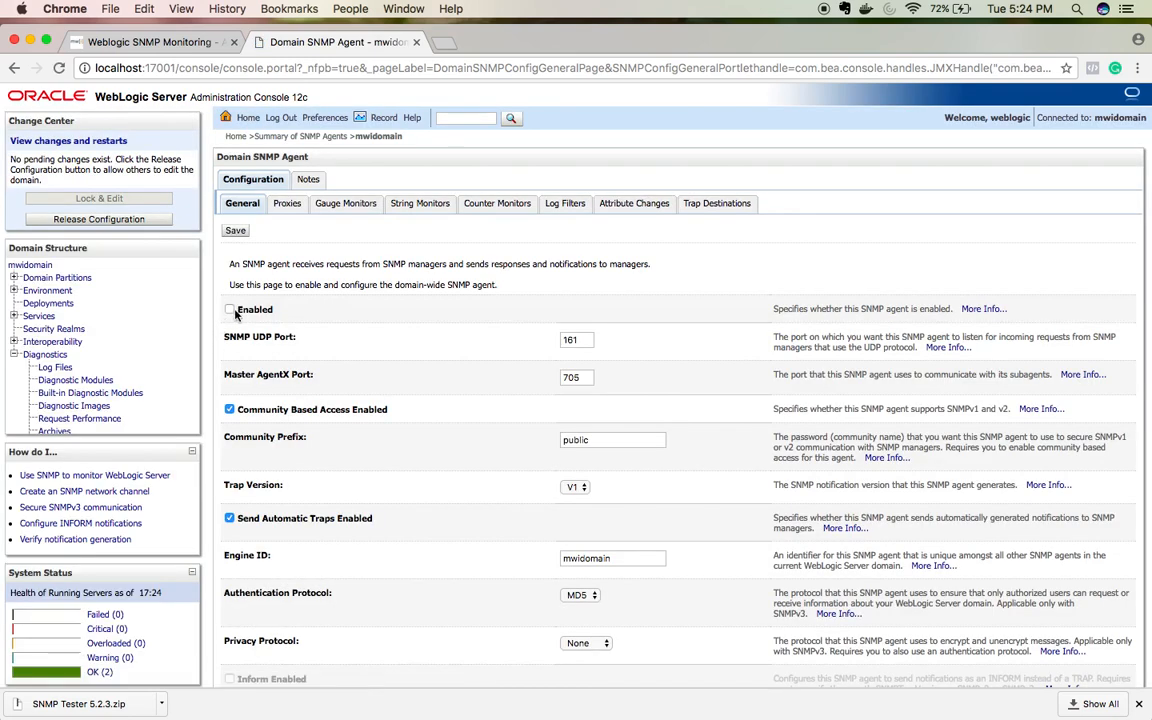
click(229, 310)
Step: Set the SNMP UDP Port to 1610 and the Master AgentX Port to 7051
click(581, 339)
text(0)
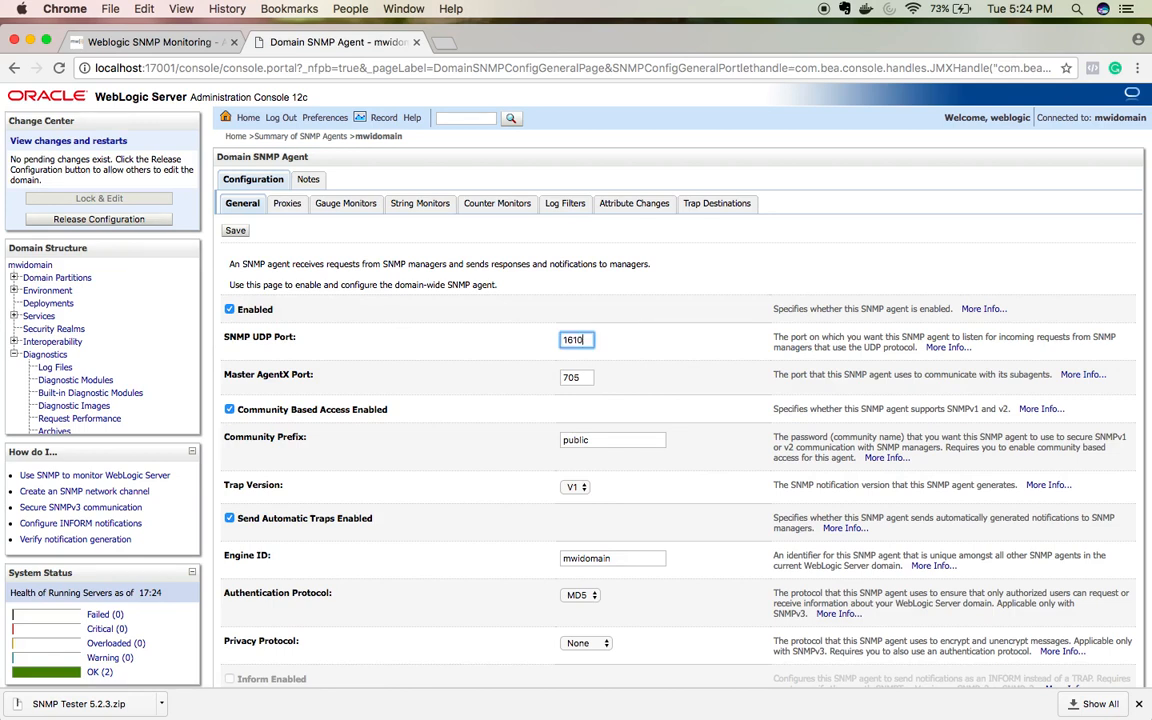
click(585, 377)
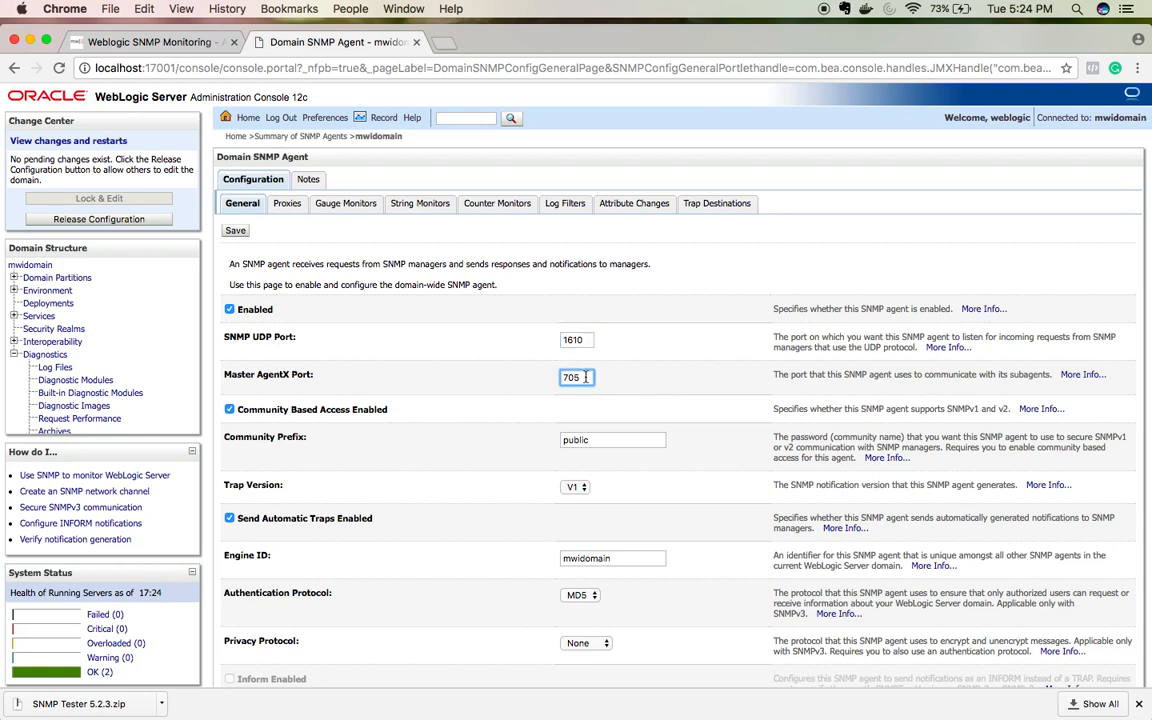
text(1)
click(466, 399)
scroll(466, 399, down, 3)
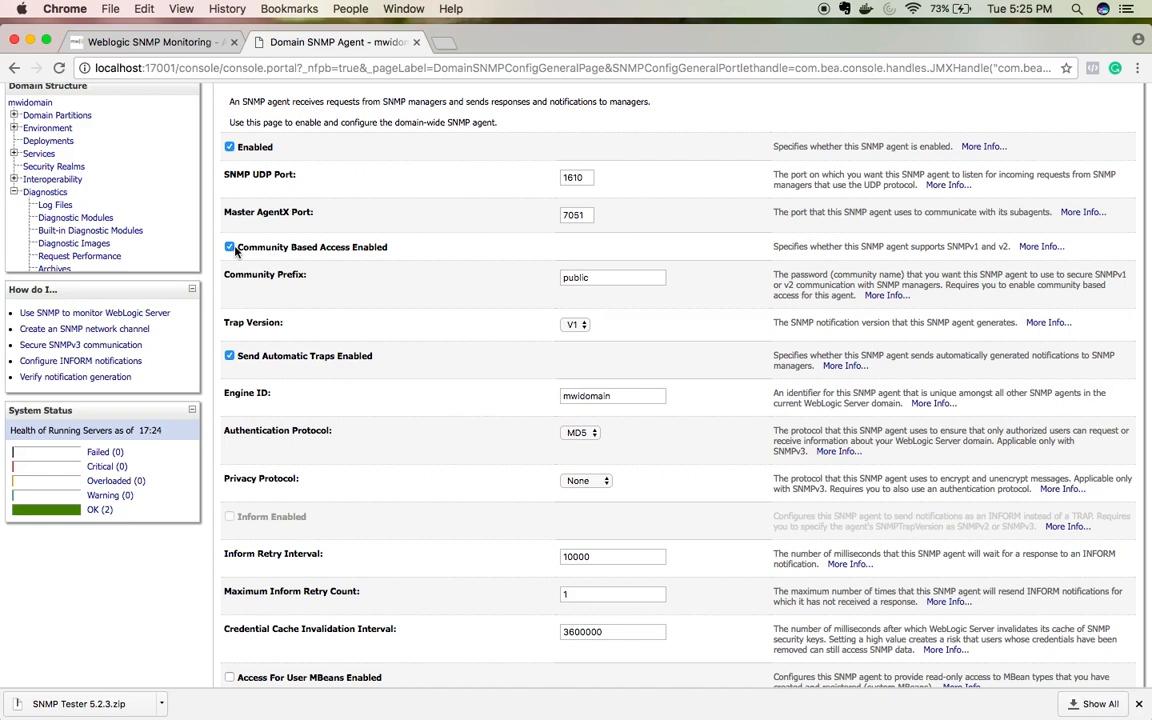
Step: Replace the 'public' Community Prefix with a custom community name
double_click(584, 279)
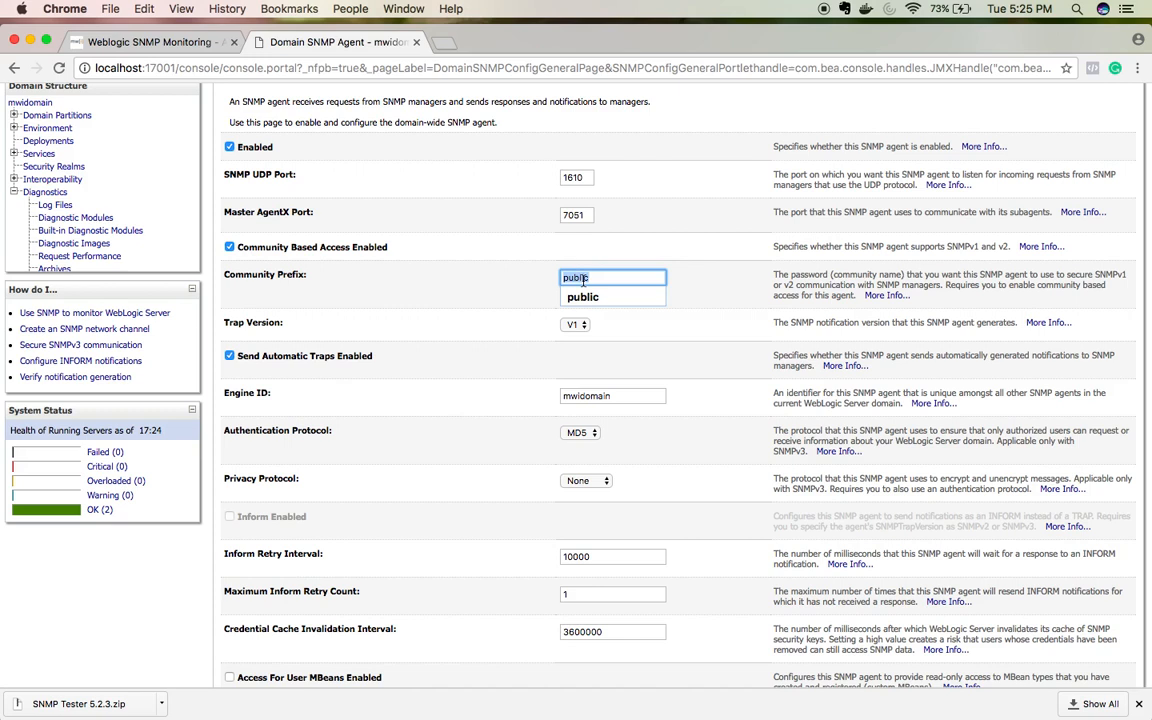
key(Right)
double_click(578, 279)
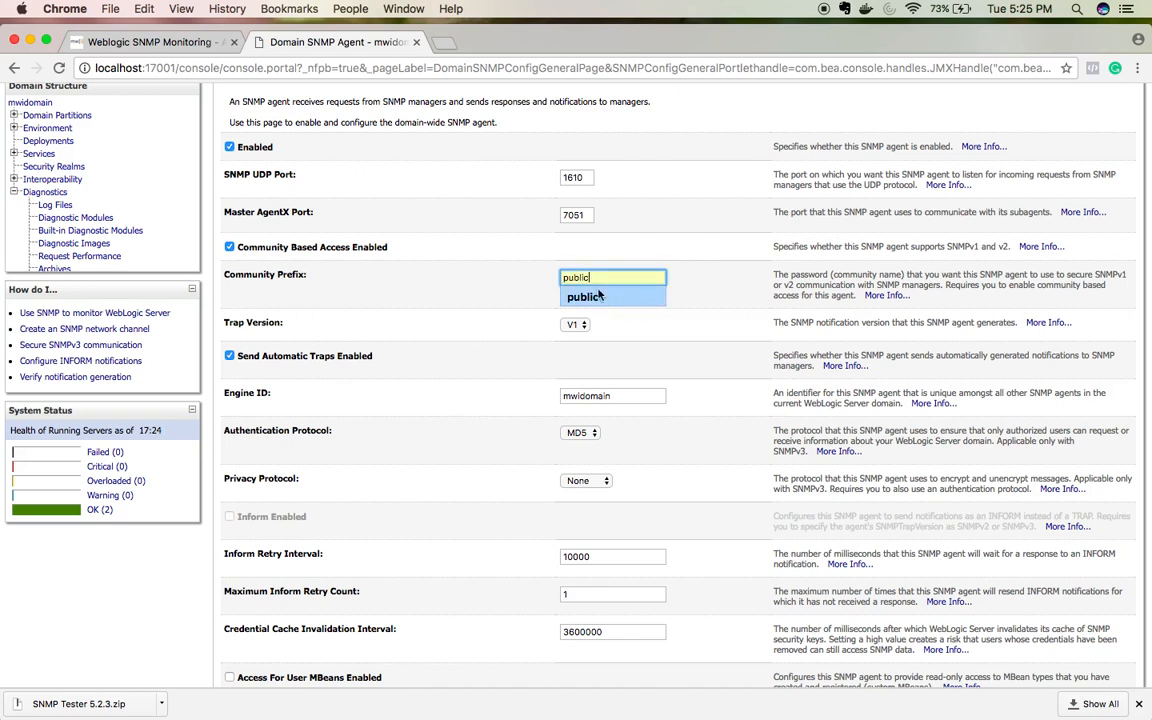
click(502, 289)
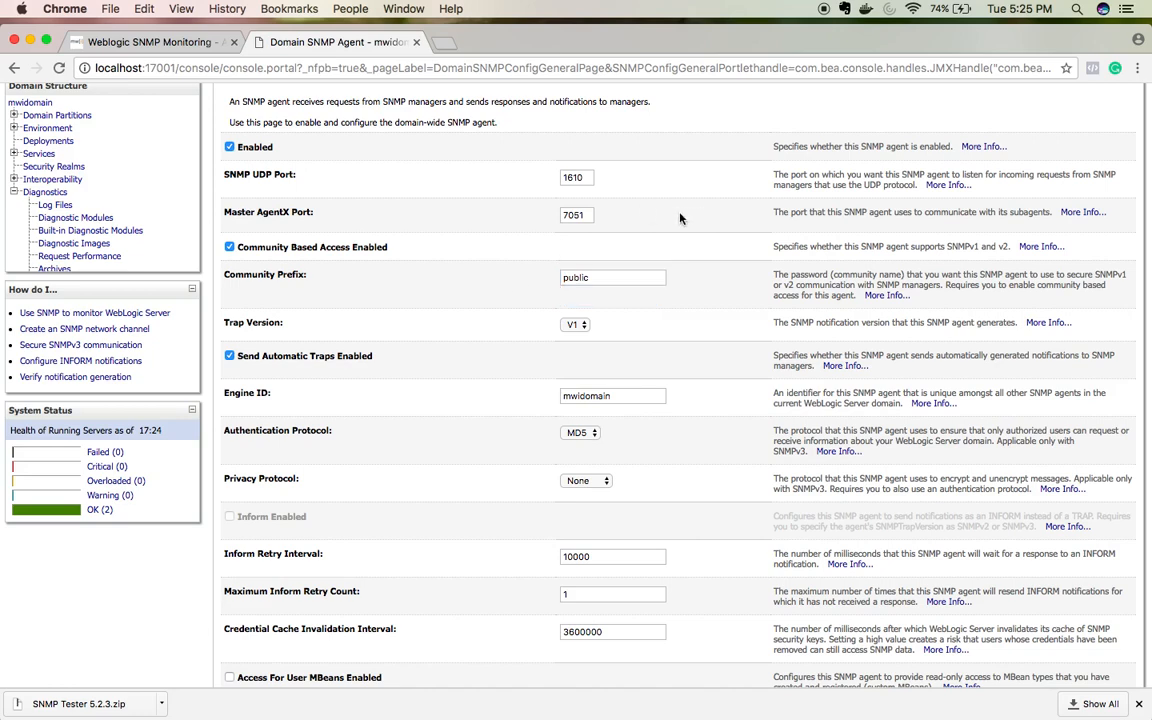
scroll(645, 262, up, 3)
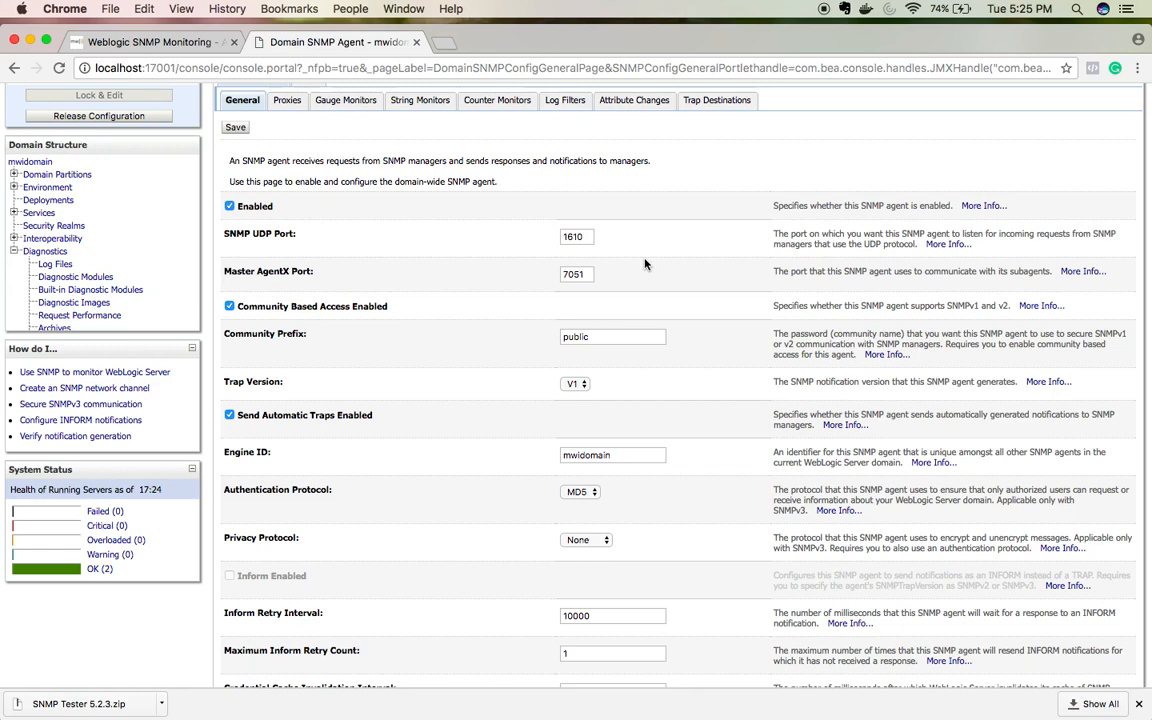
double_click(577, 342)
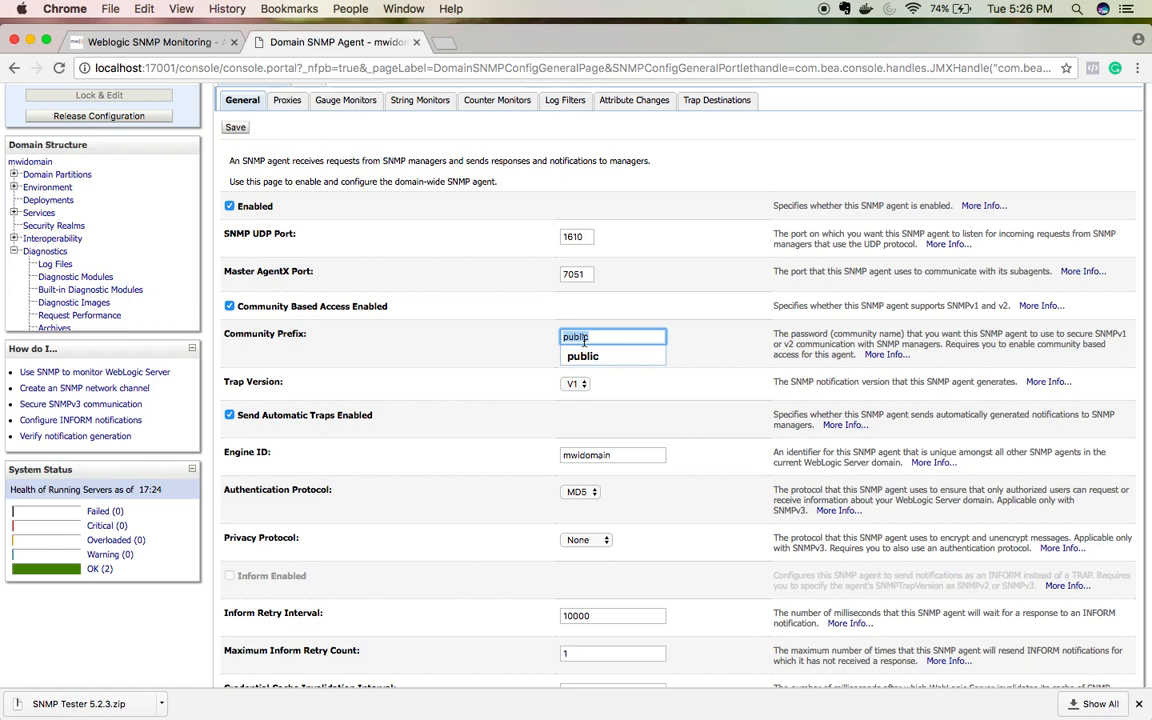
key(BackSpace)
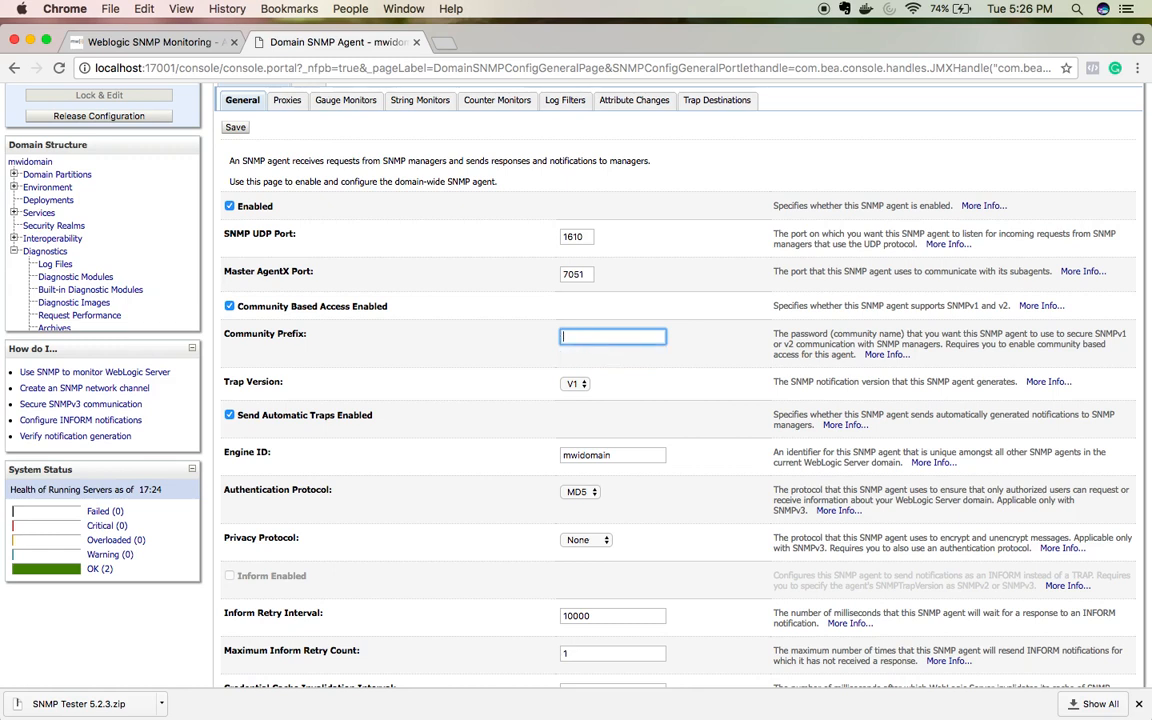
text(saravak)
Step: Set the agent's Trap Version to V2
click(580, 383)
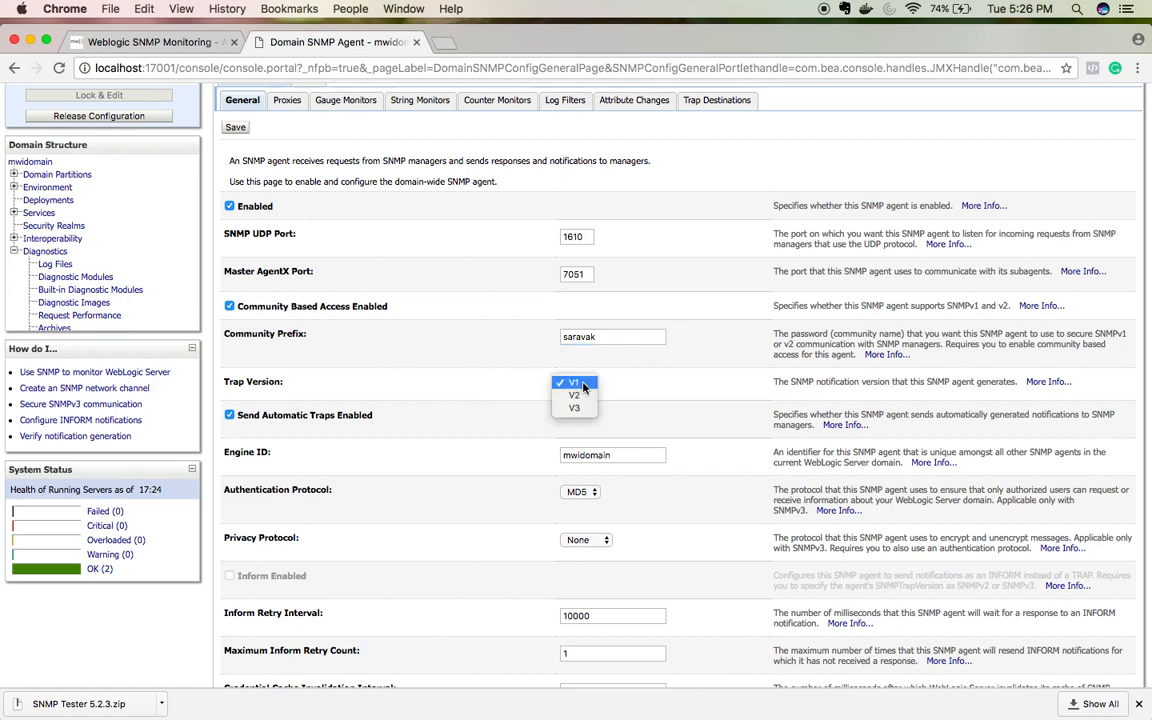
click(583, 396)
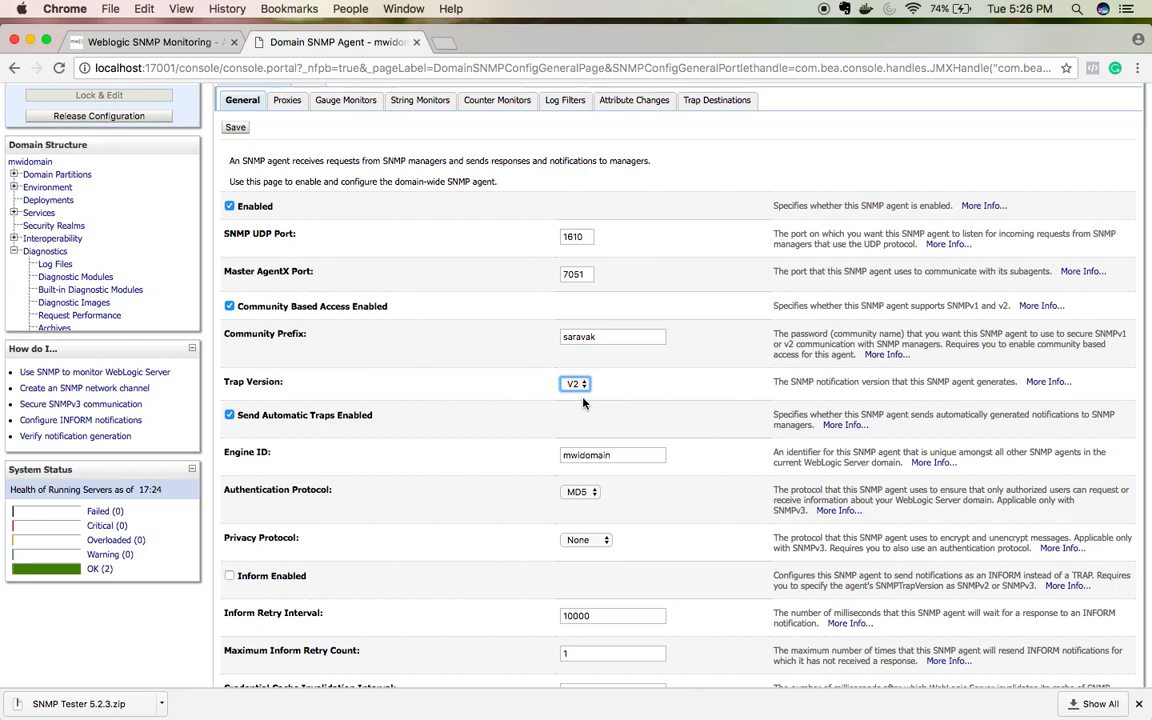
scroll(584, 403, down, 3)
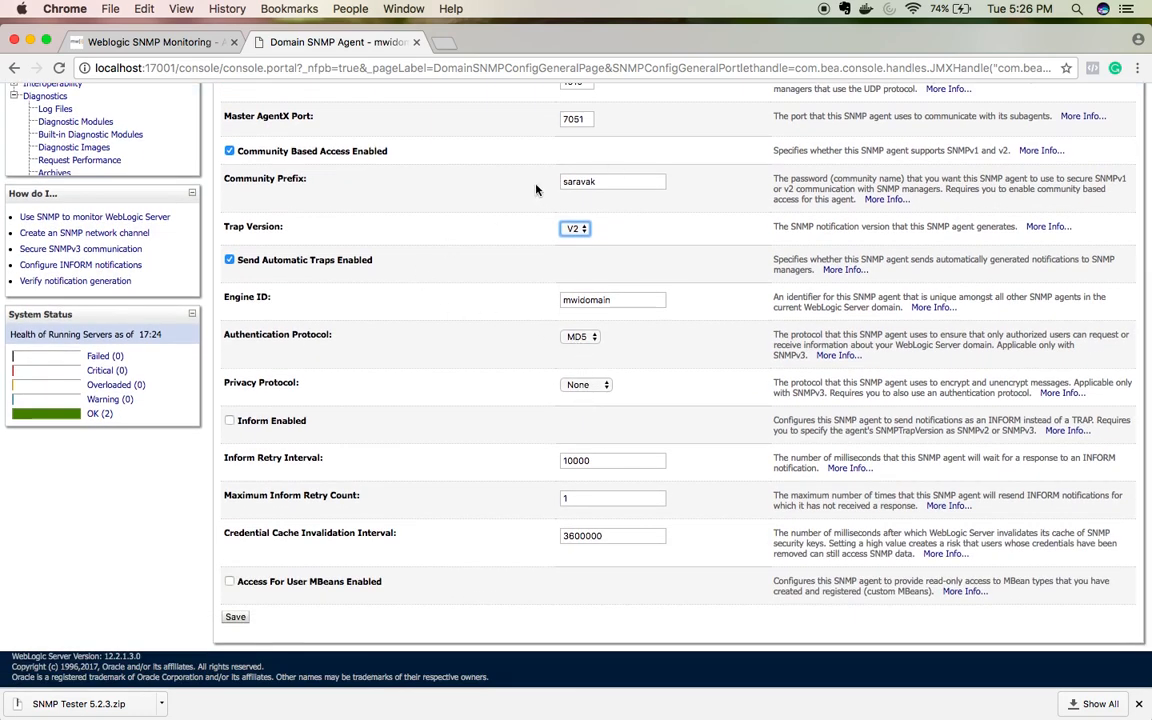
scroll(448, 178, up, 1)
scroll(448, 178, down, 1)
Step: Save the mwidomain agent settings and view its empty String Monitors list
click(235, 617)
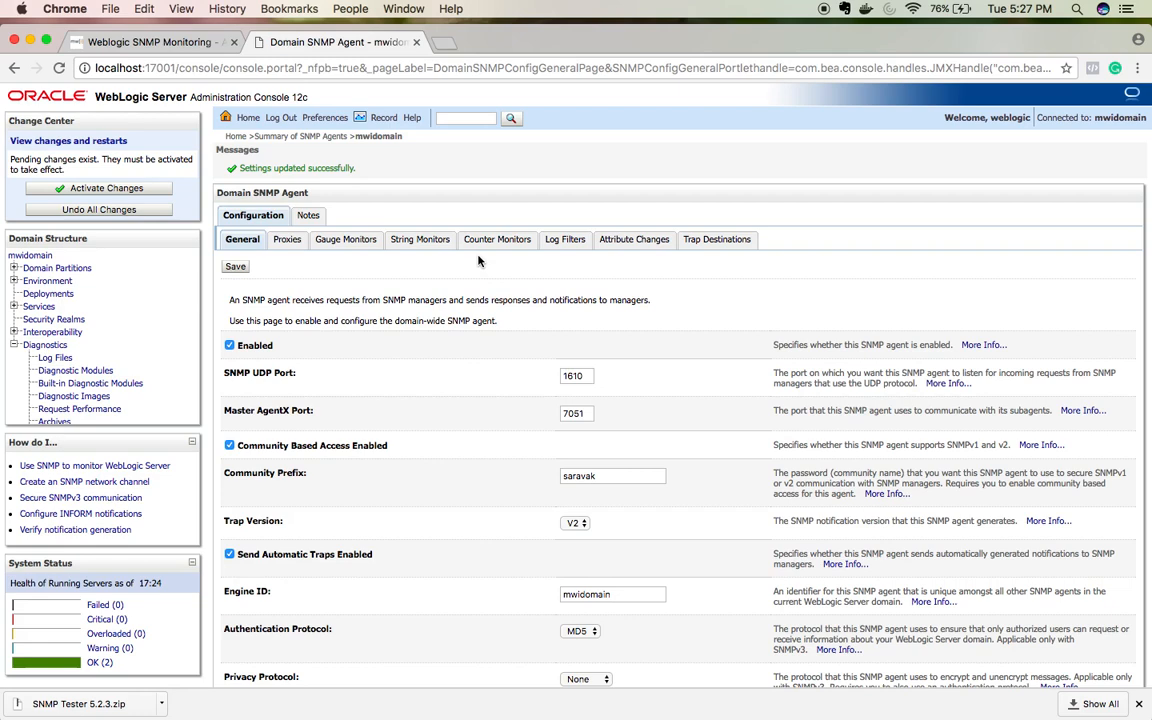
click(423, 241)
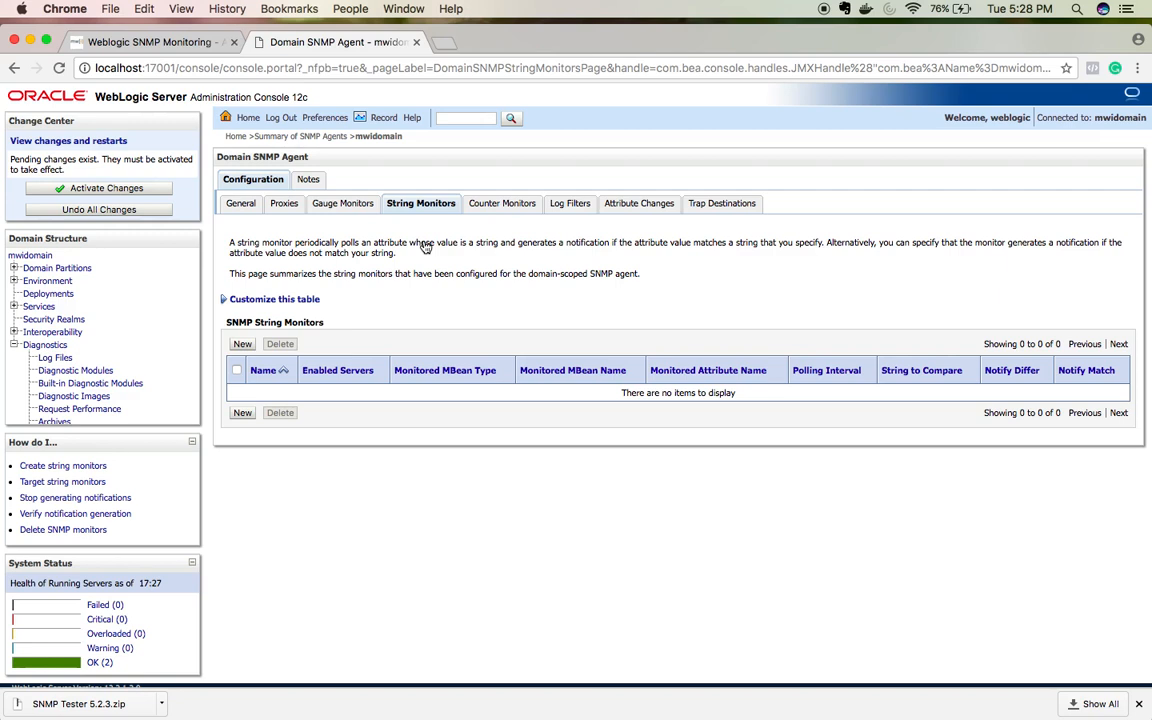
Step: View the agent's Gauge Monitors, then its Counter Monitors, both with none configured
click(356, 206)
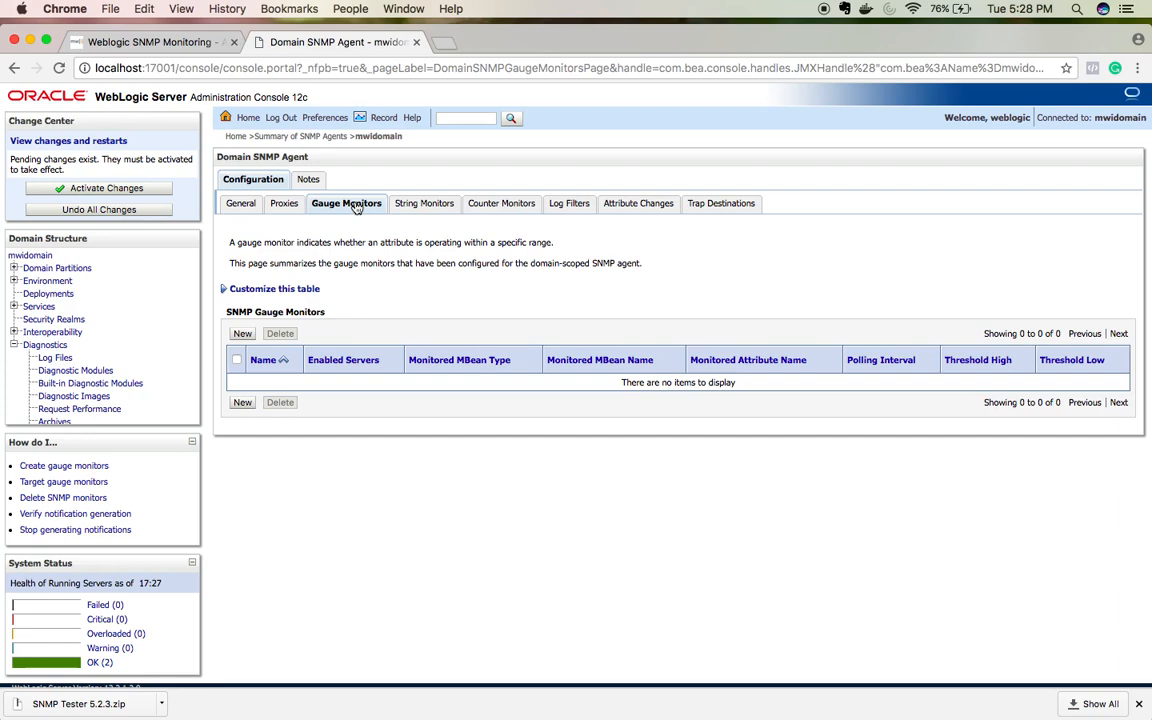
click(484, 205)
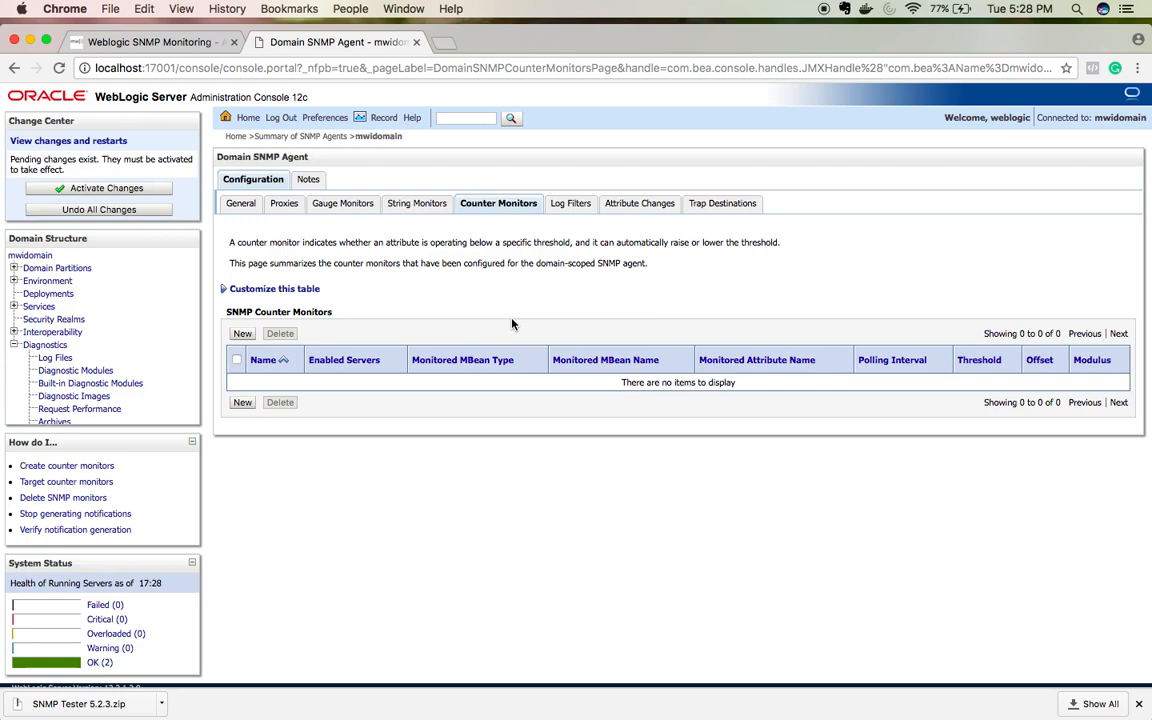
Step: View the agent's Log Filters list, which contains no filters
click(570, 204)
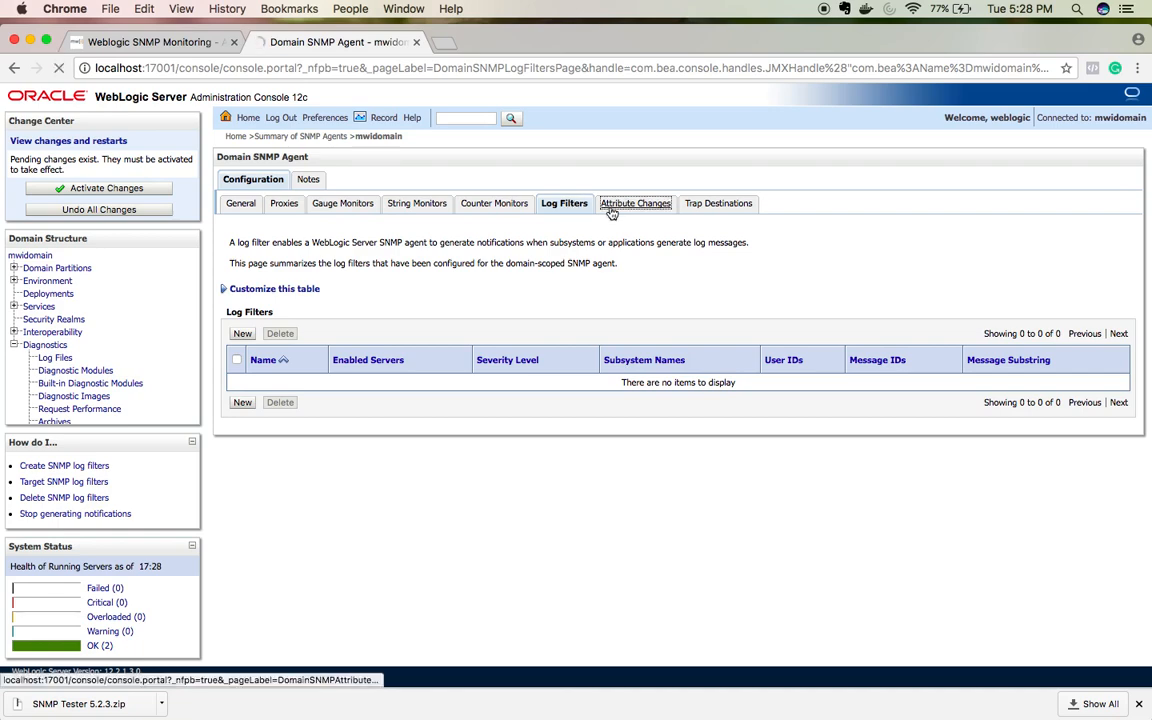
Step: Check the empty Attribute Changes and Trap Destinations lists, then start a new String Monitor
click(612, 206)
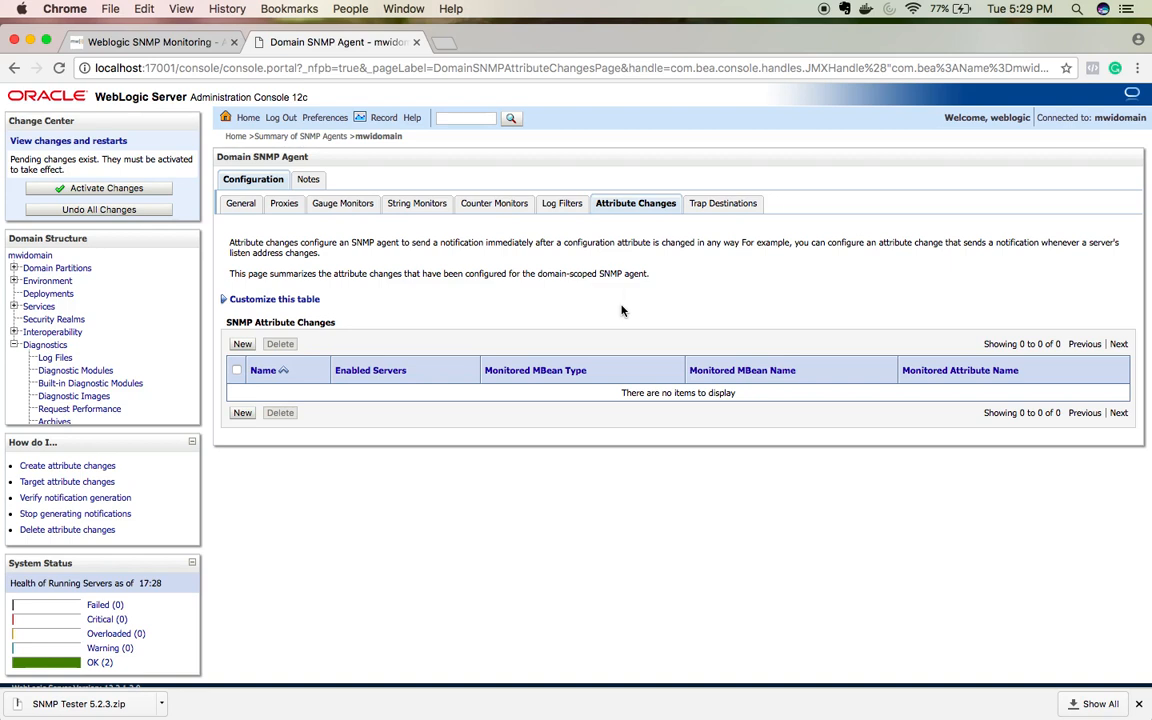
click(722, 205)
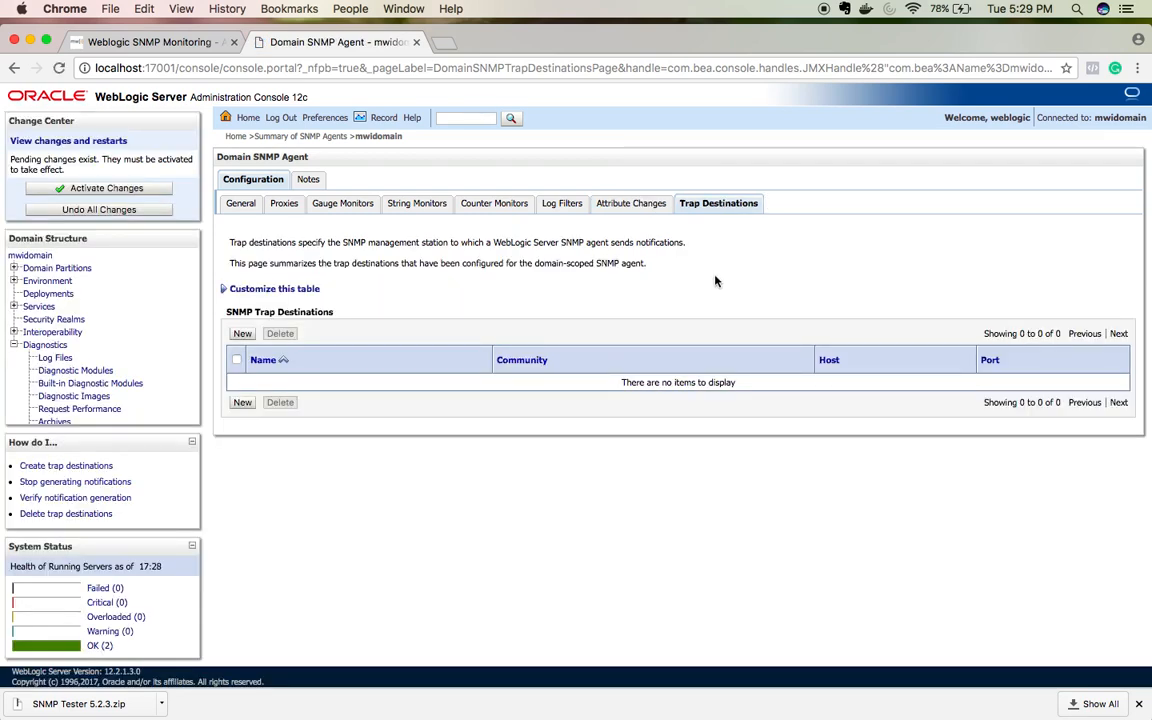
click(422, 204)
click(242, 344)
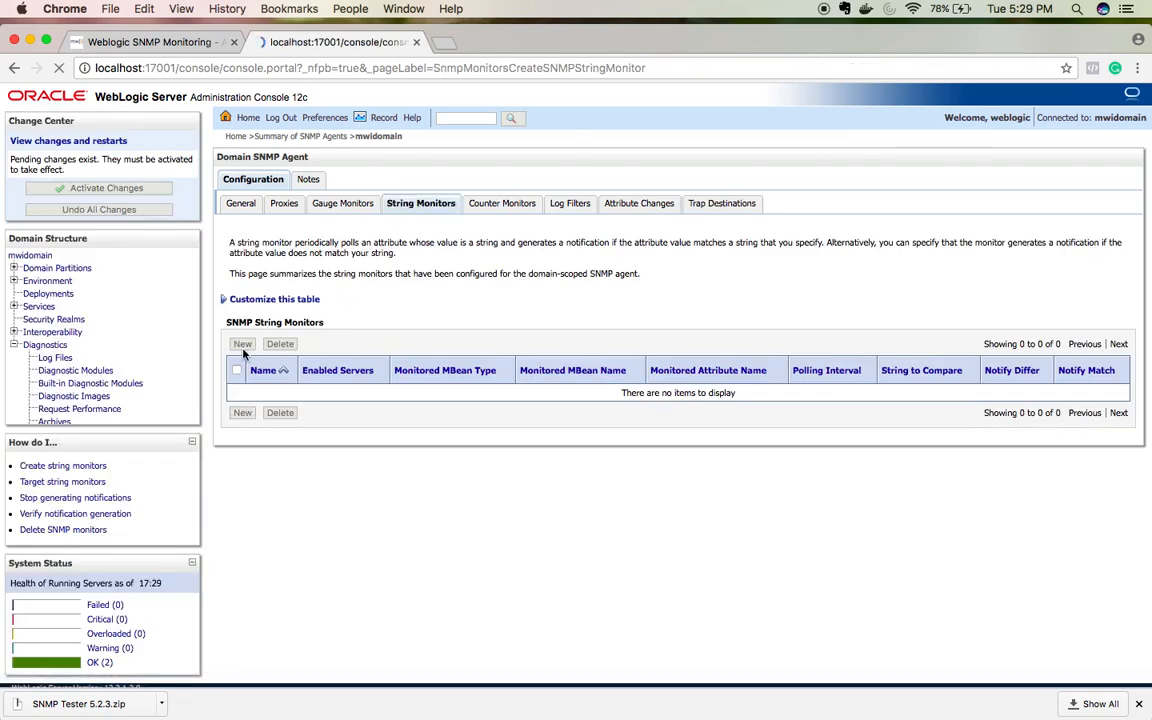
Step: Change the monitor name's trailing -0 to 1, making it SNMPStringMonitor1
click(550, 309)
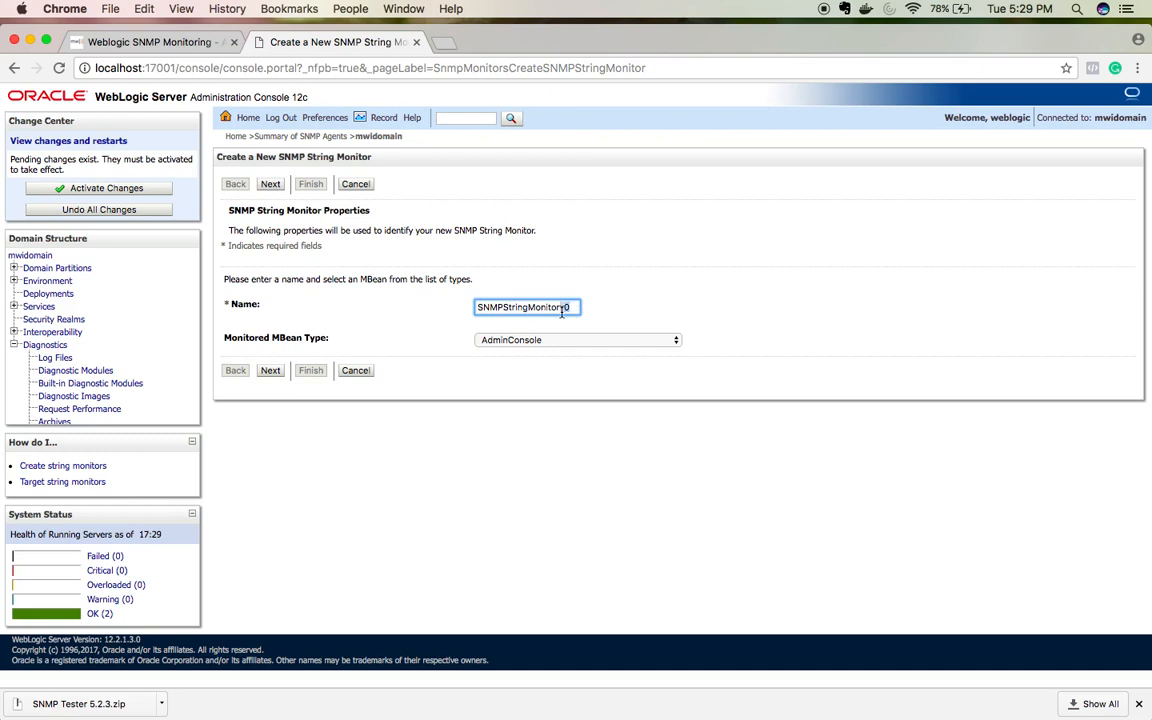
key(BackSpace)
key(BackSpace)
text(1)
Step: Browse the Monitored MBean Type choices for SNMPStringMonitor1, leaving AdminConsole selected
click(576, 340)
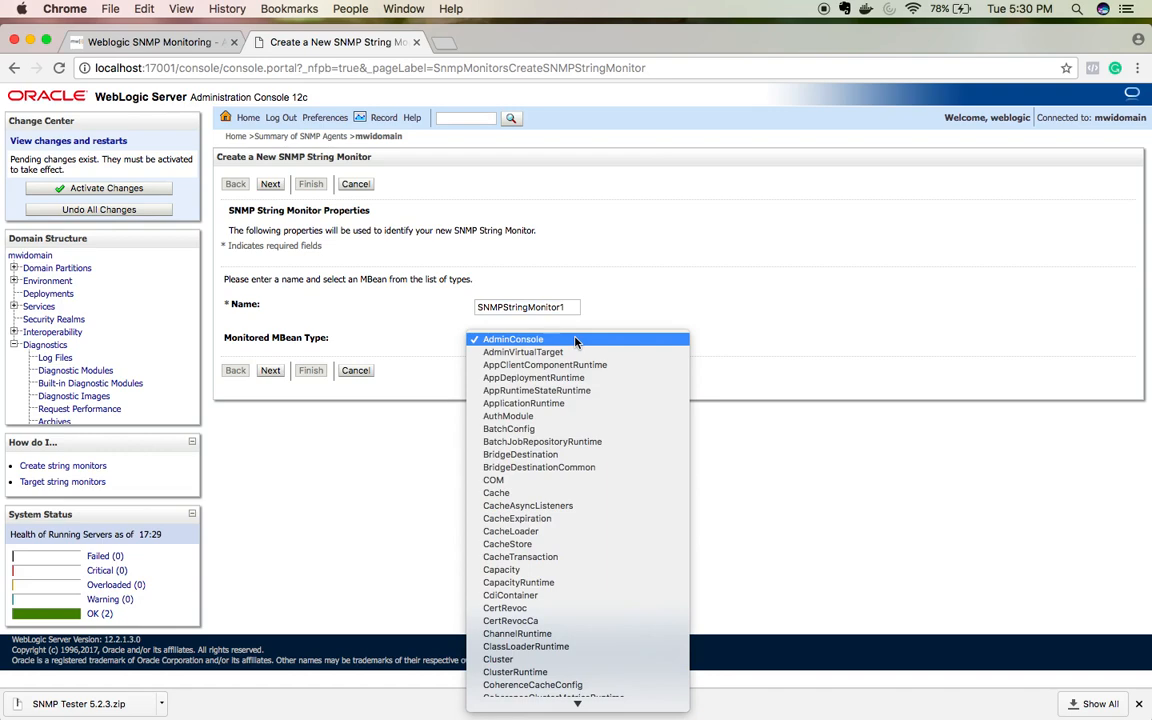
scroll(581, 494, down, 5)
scroll(581, 494, down, 9)
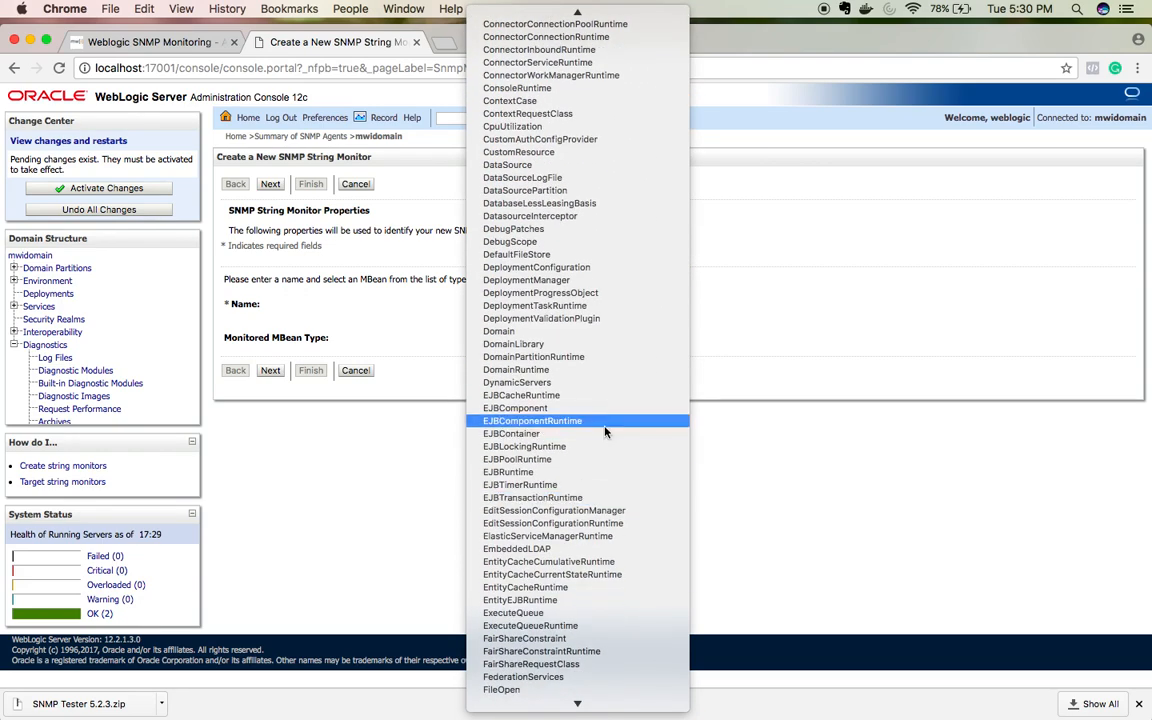
click(847, 340)
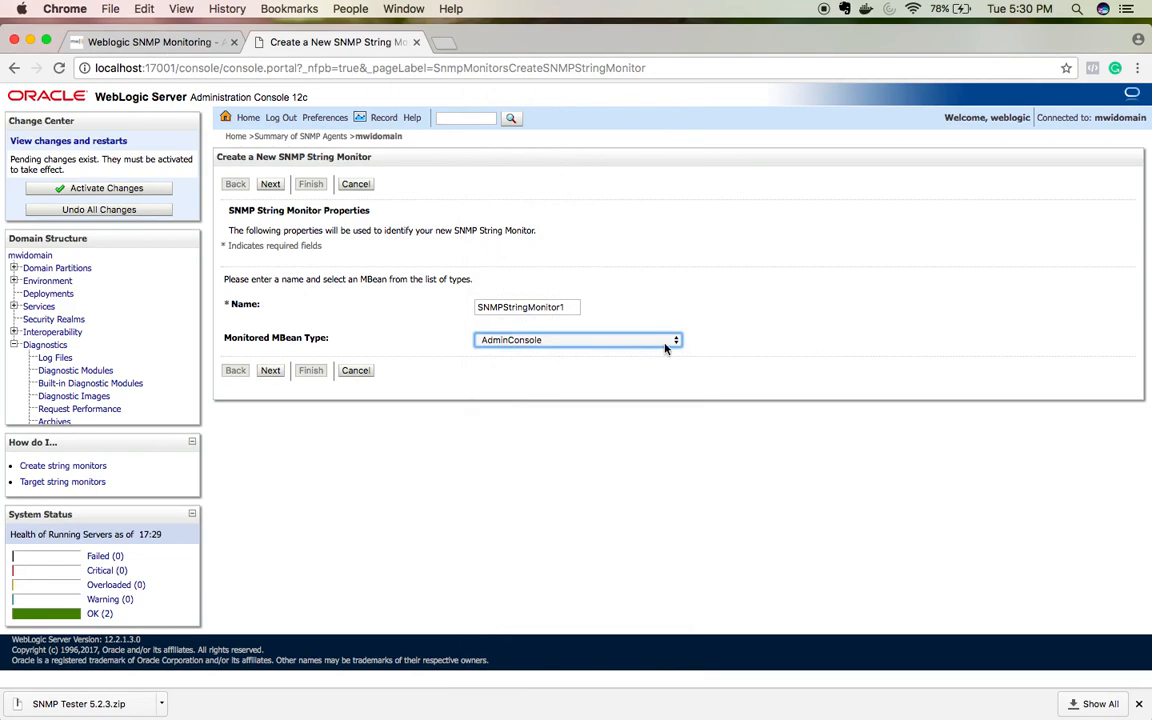
click(668, 341)
click(773, 477)
click(643, 339)
scroll(607, 532, down, 10)
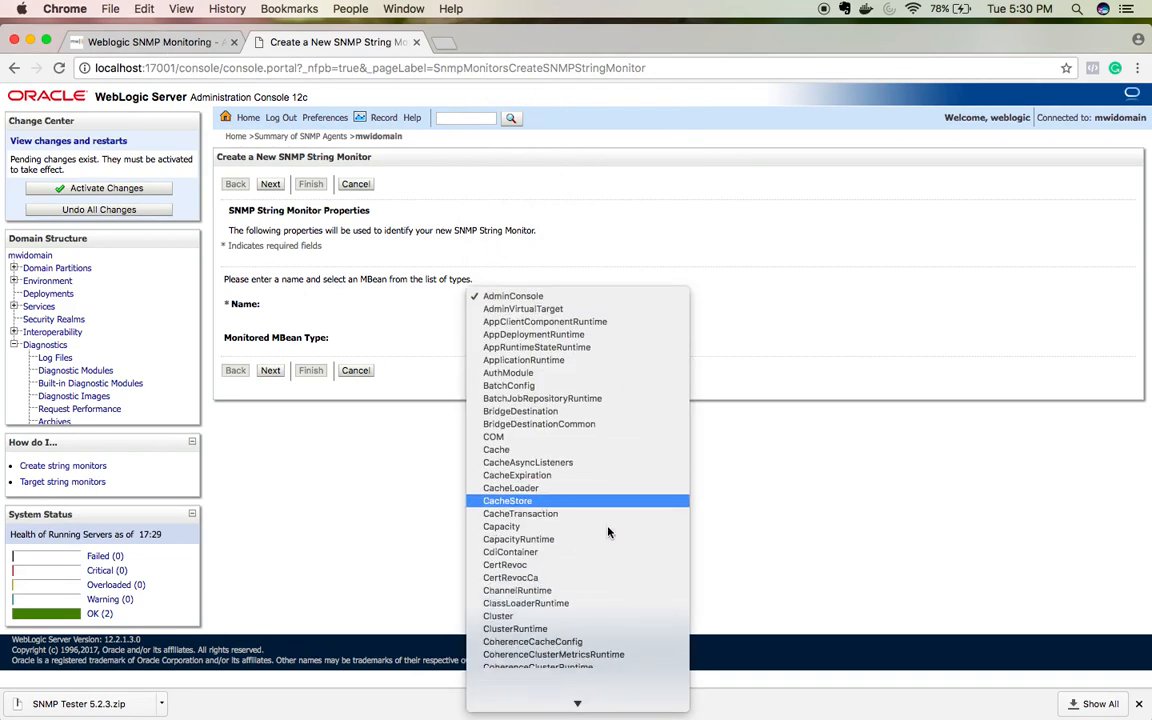
scroll(607, 532, down, 10)
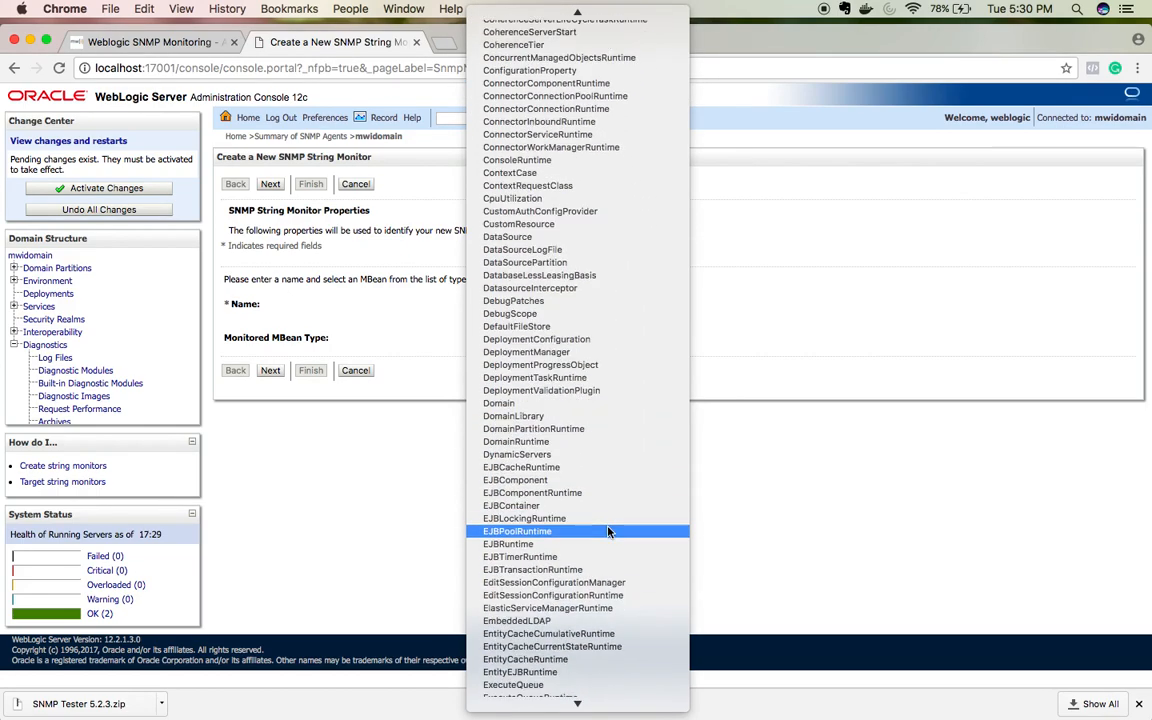
scroll(611, 483, down, 20)
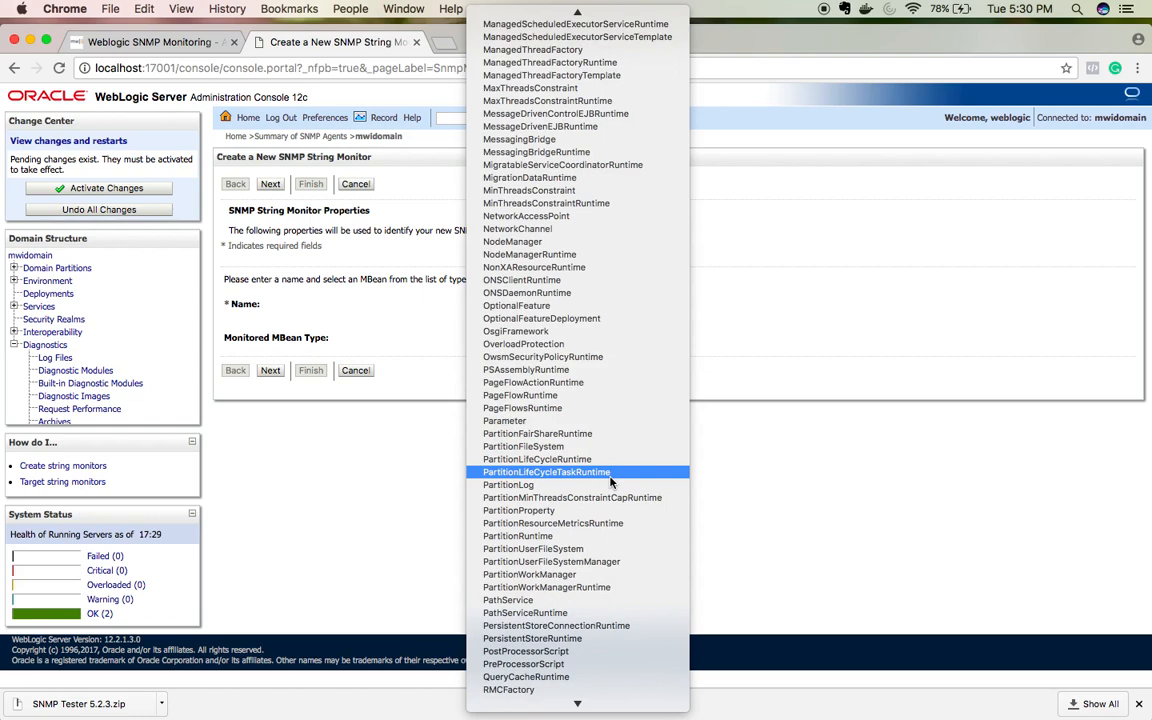
click(823, 449)
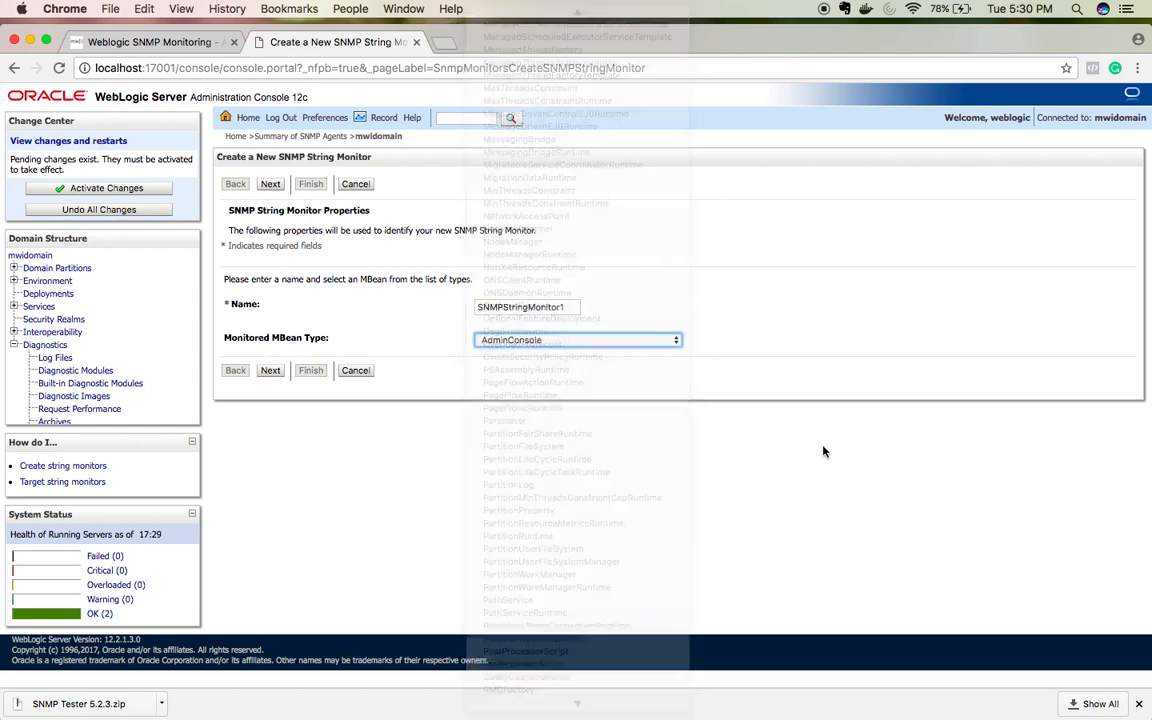
click(657, 349)
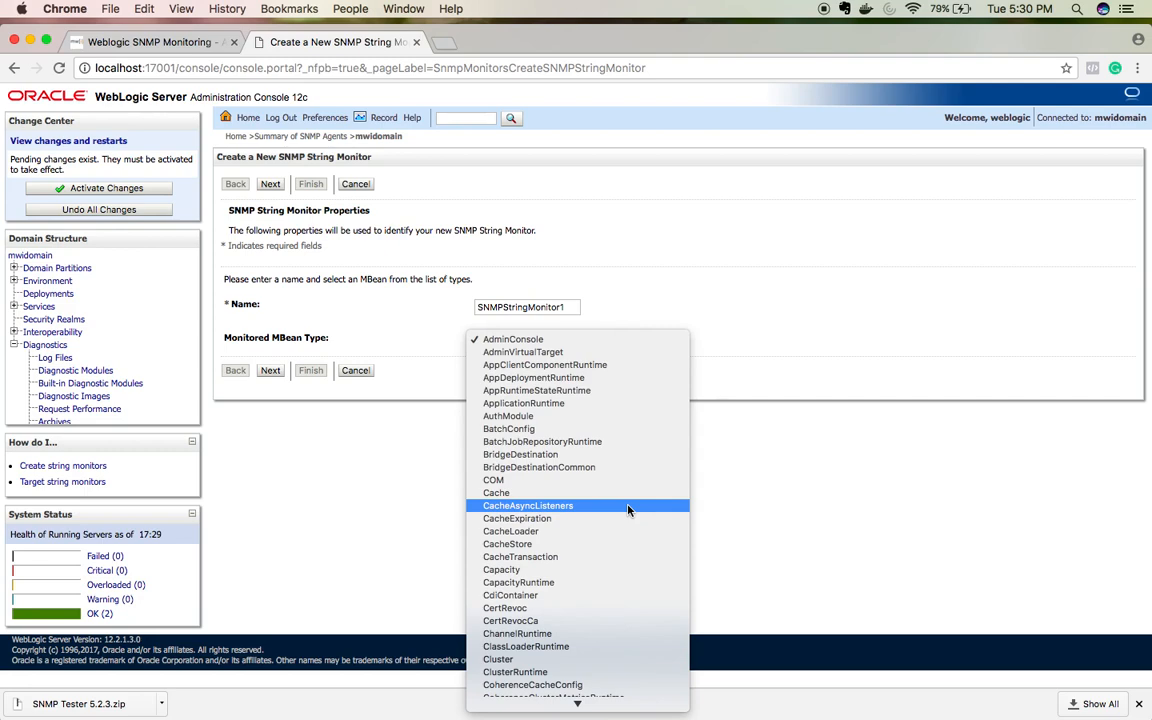
scroll(632, 441, down, 5)
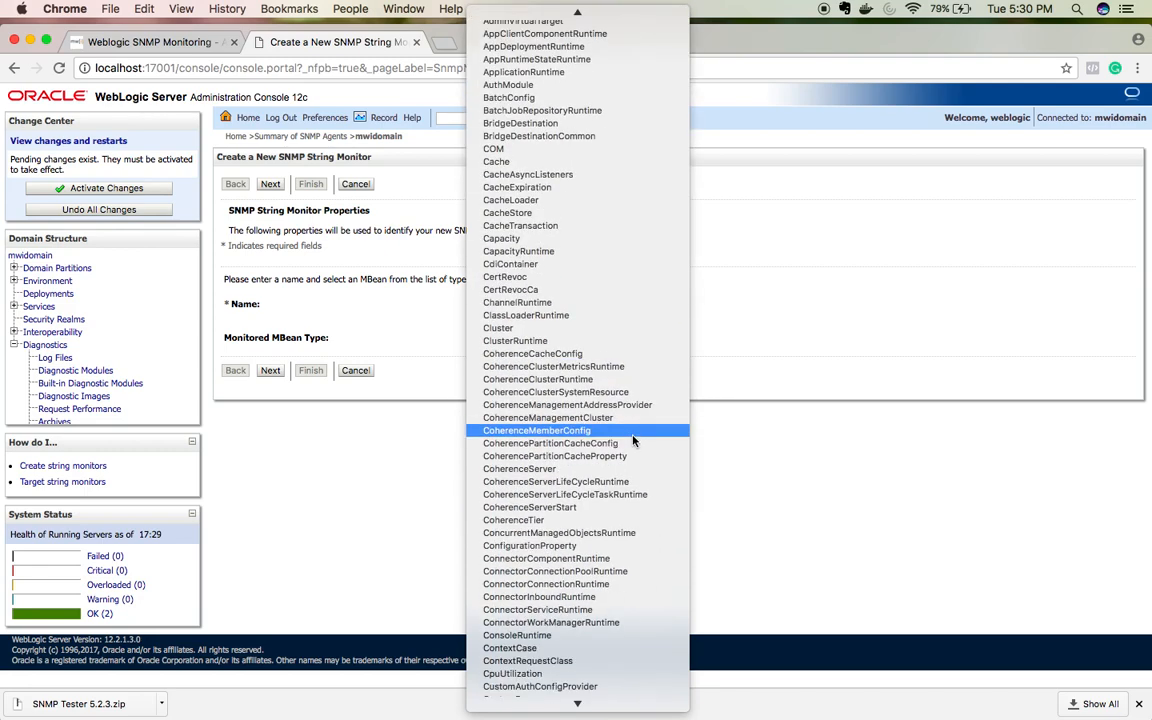
click(391, 476)
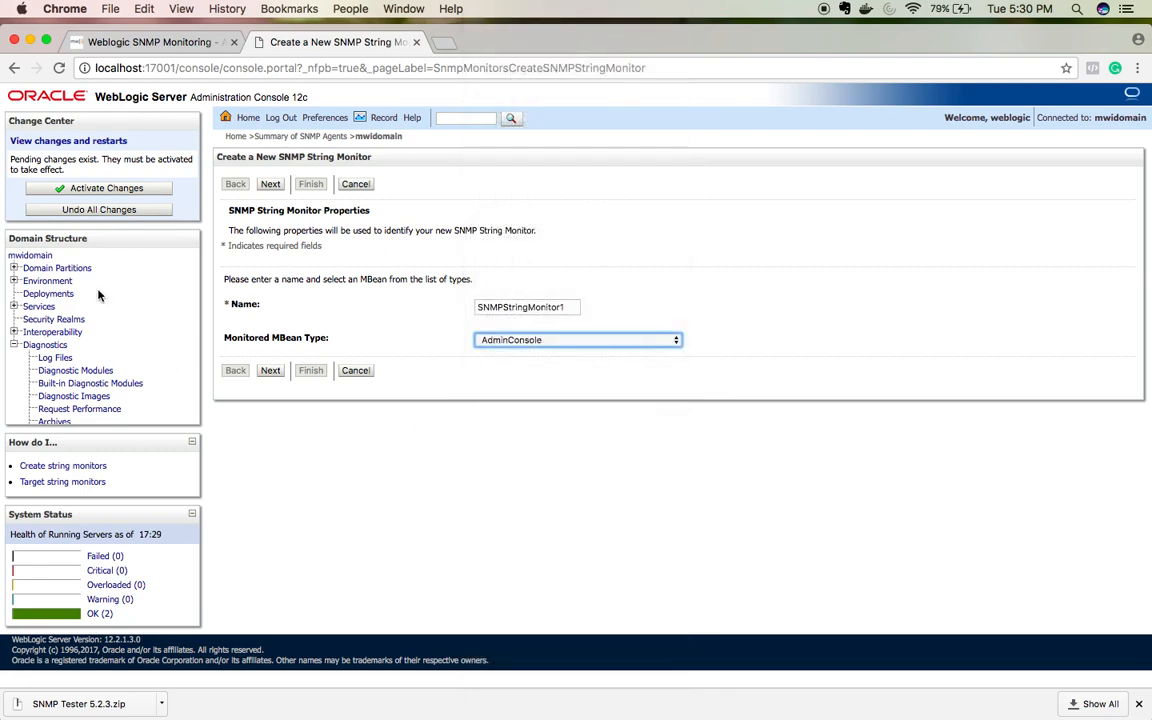
Step: Go to Environment > Servers, leaving the unfinished string monitor form unsaved
click(14, 281)
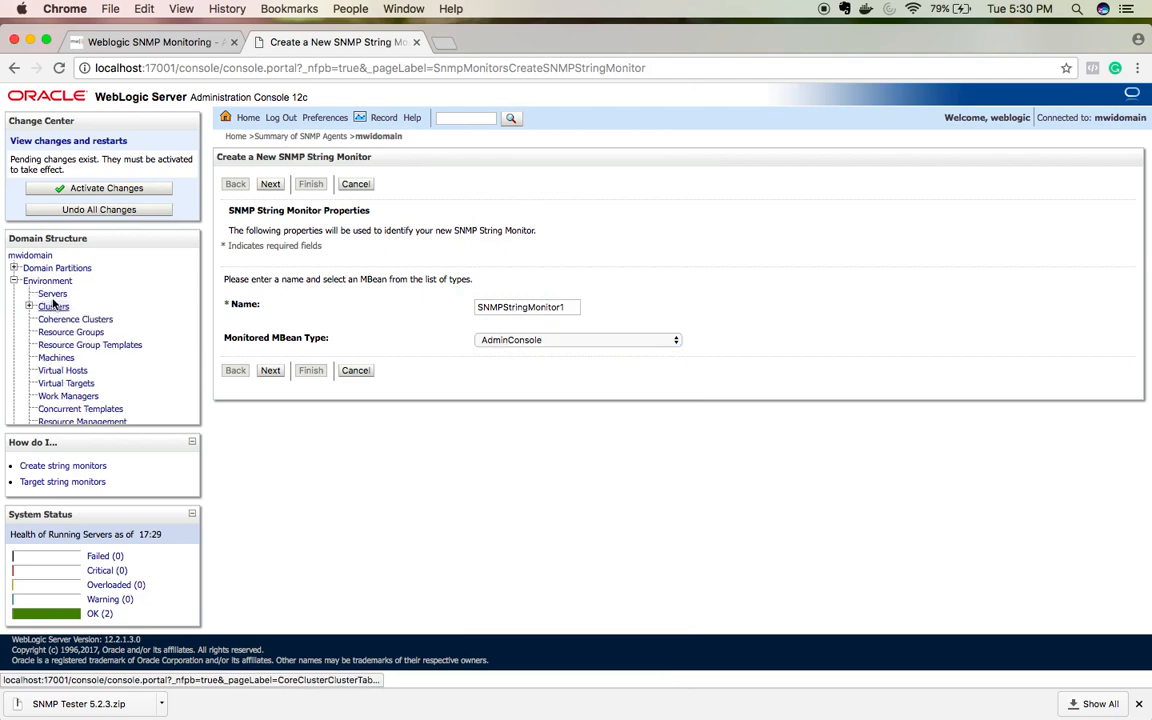
click(52, 294)
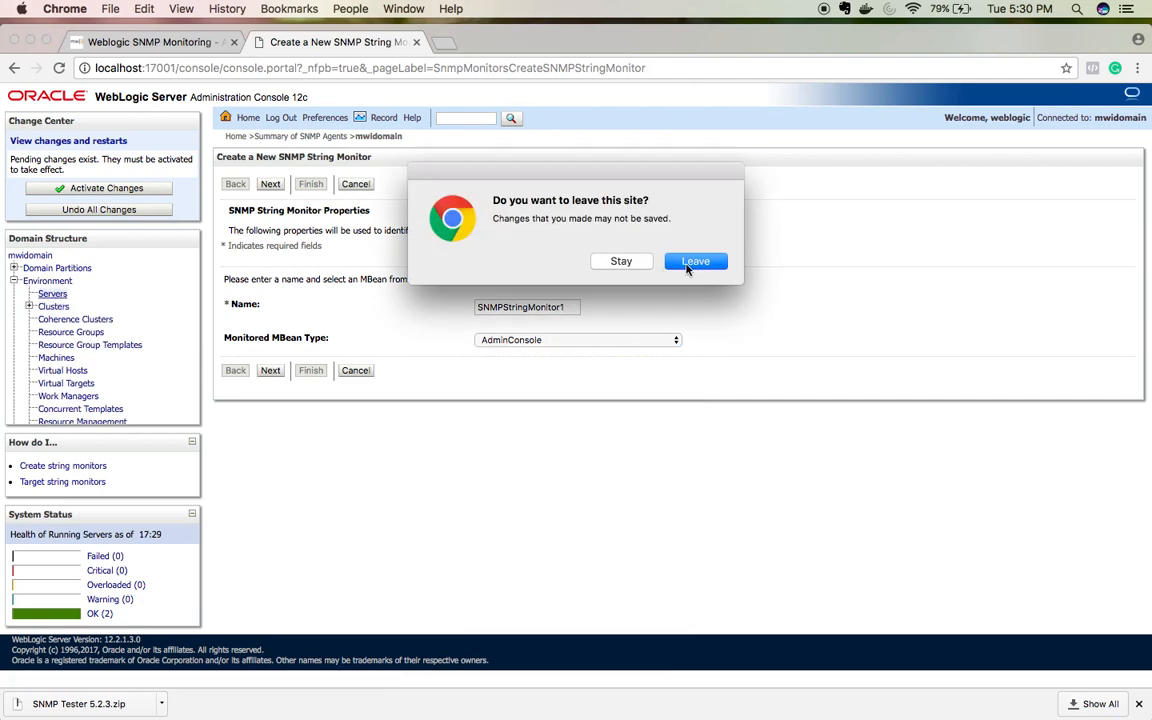
click(687, 265)
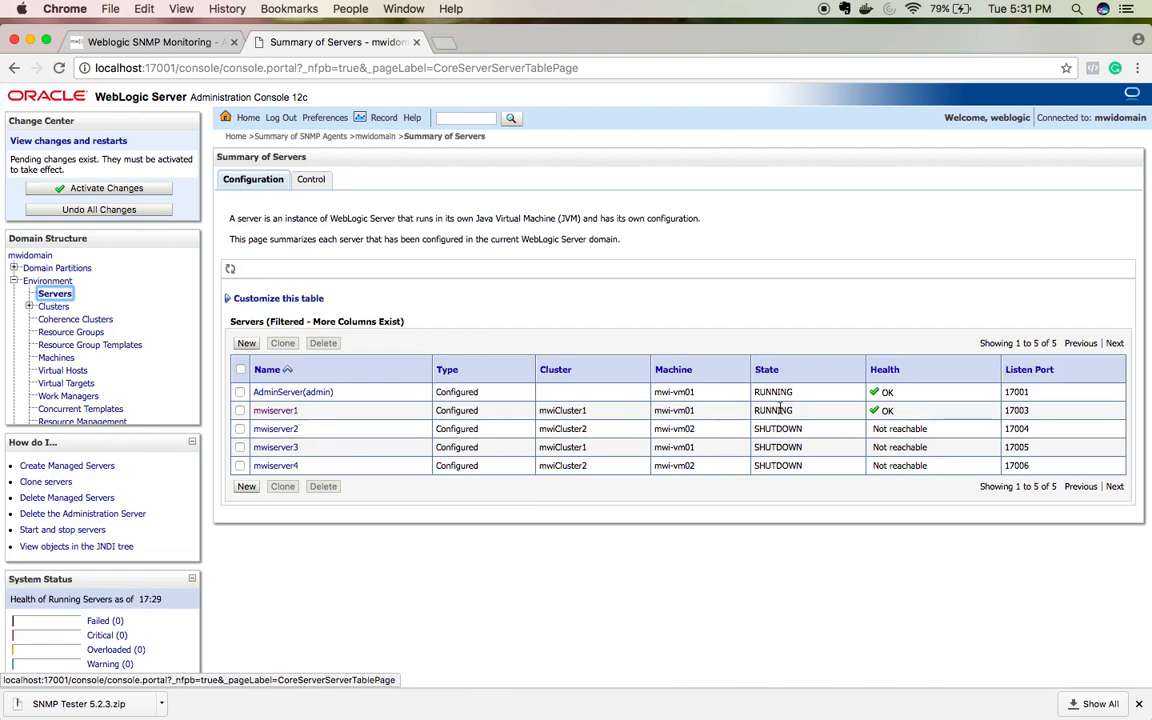
Step: Connect WLST to t3://localhost:17001 with the admin username and password
key(super+Tab)
key(super+Tab)
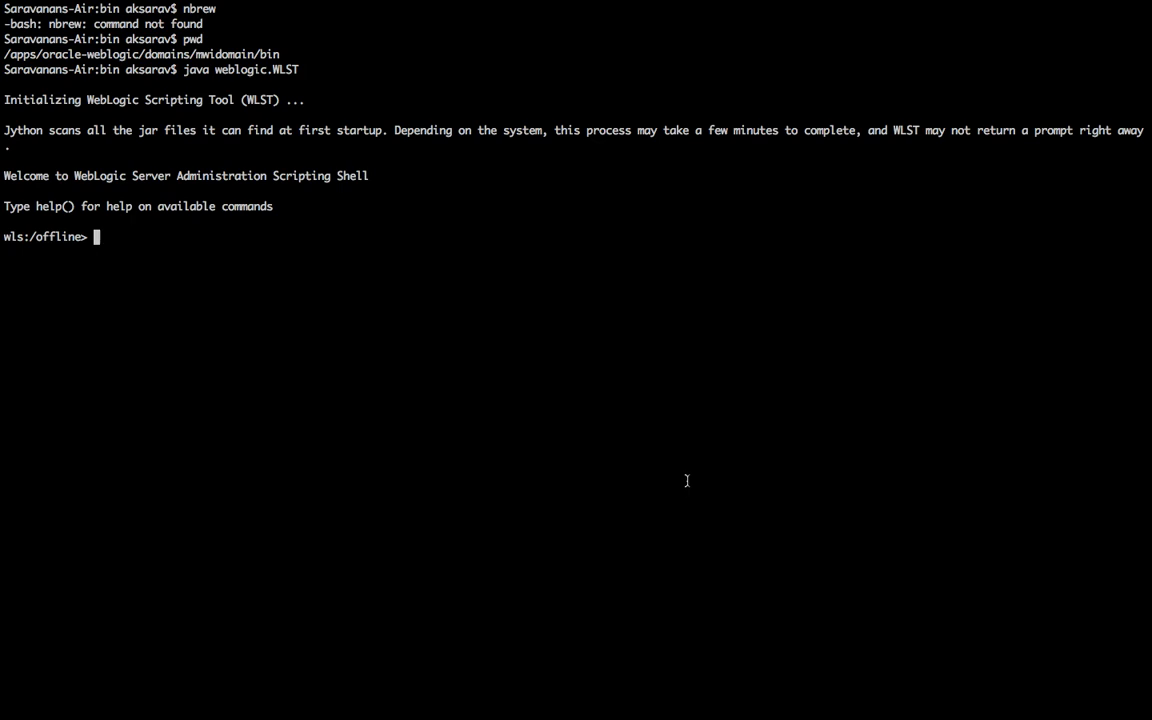
text(connect('weblogic')
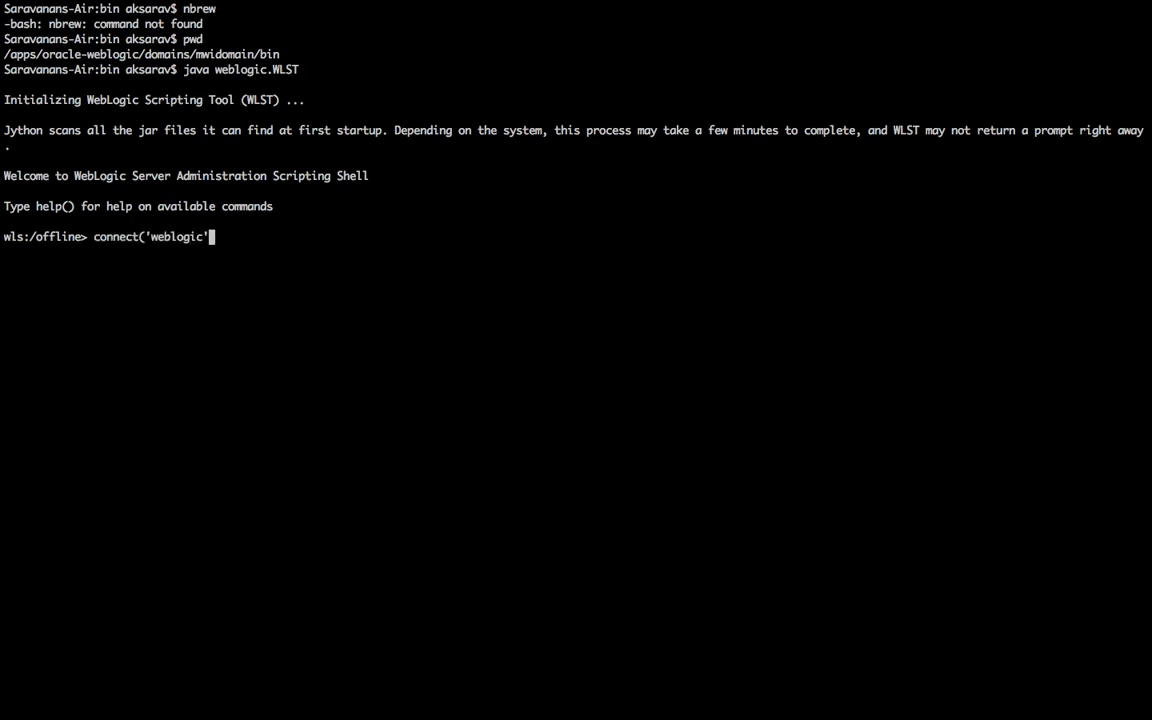
text(,'weblogic1','t)
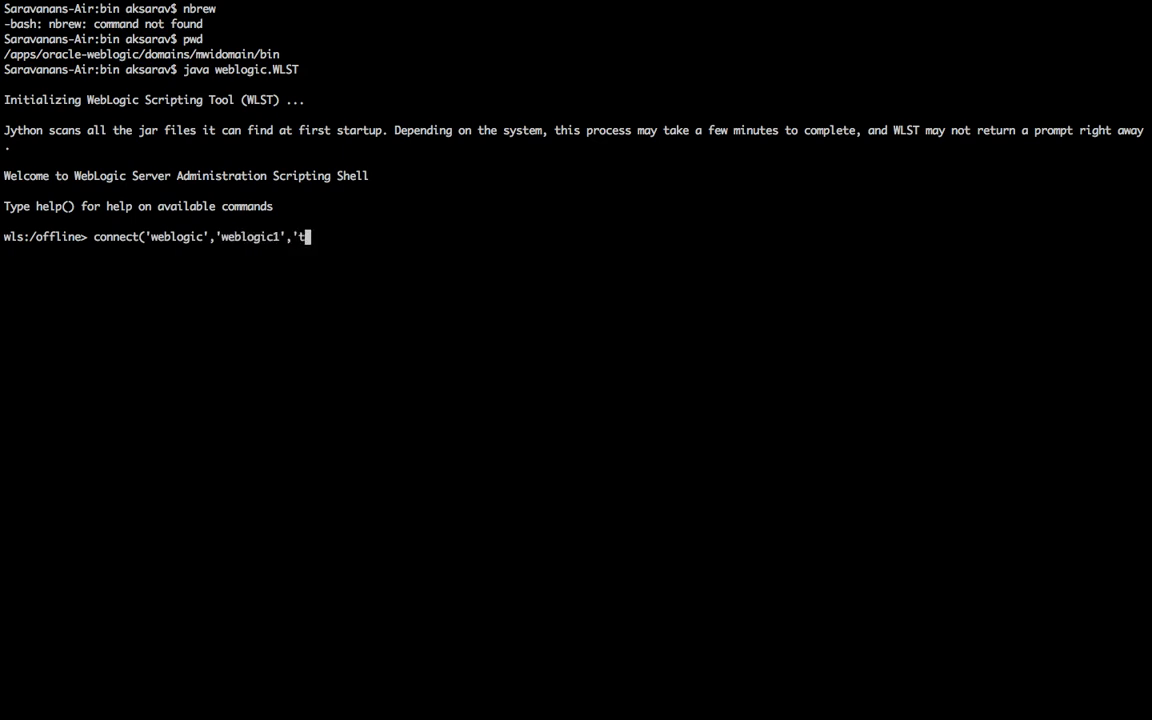
text(3://localhost:1700)
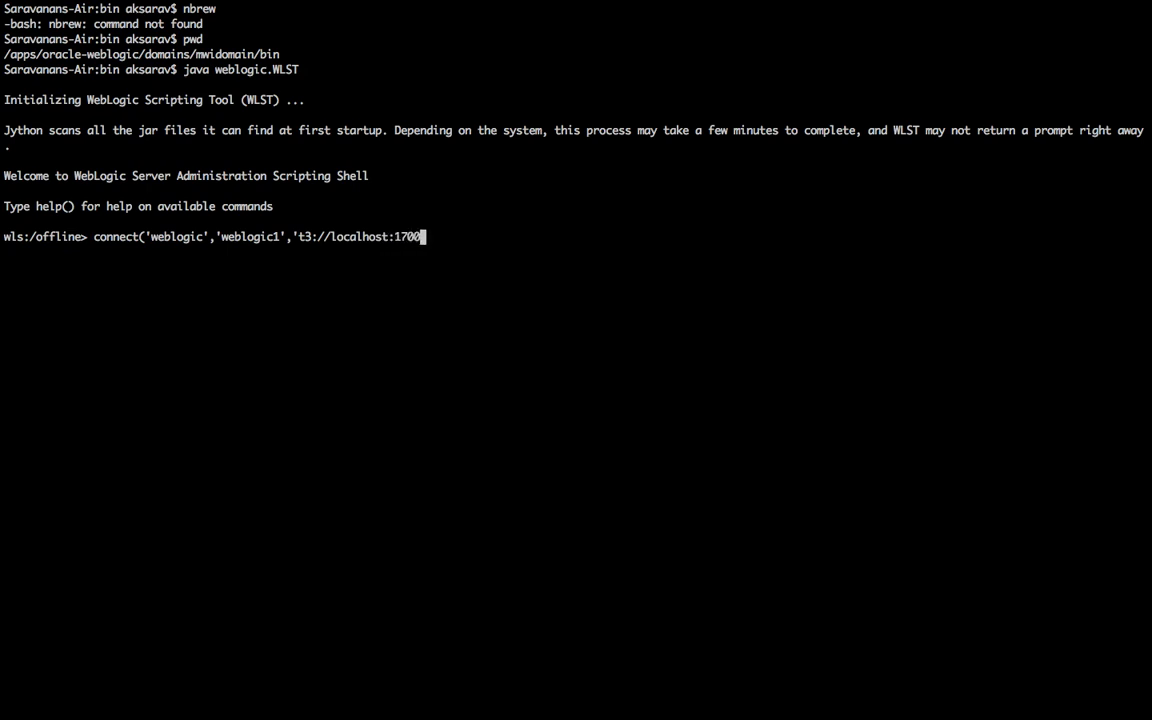
text(1'))
key(Return)
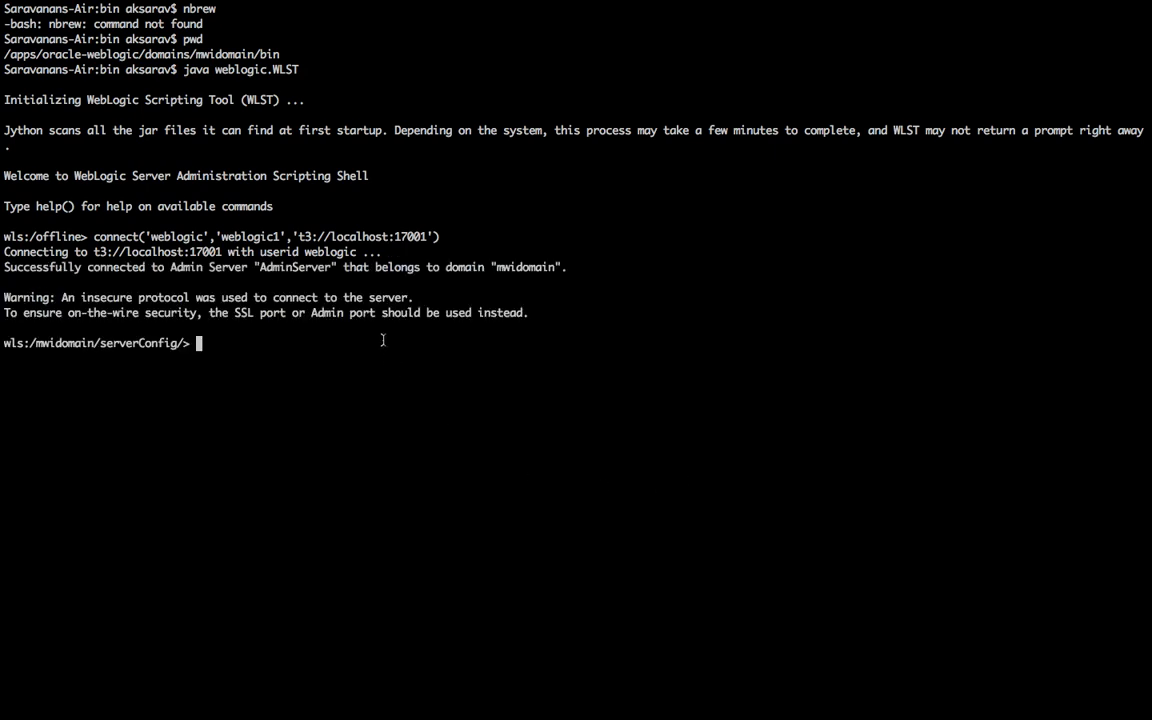
Step: Highlight localhost in the connection URL and start a new Chrome tab
double_click(354, 236)
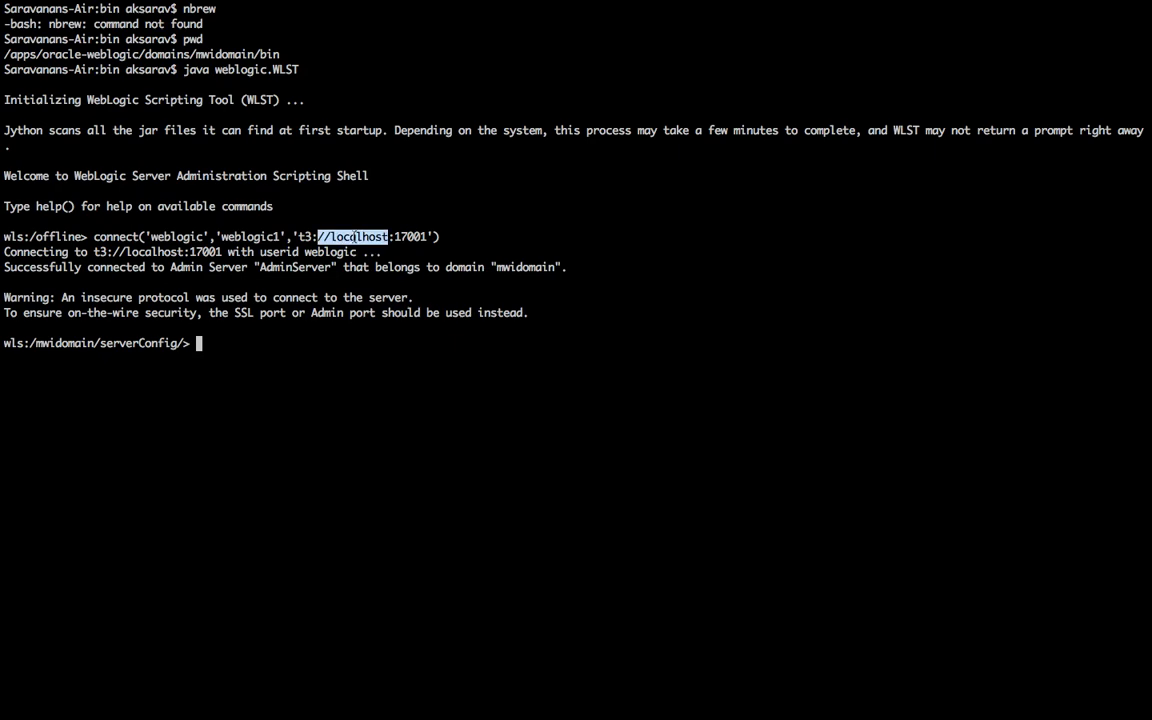
key(ctrl+Left)
click(447, 45)
Step: Load the mwinventory.in blog and scroll through its posts
text(m)
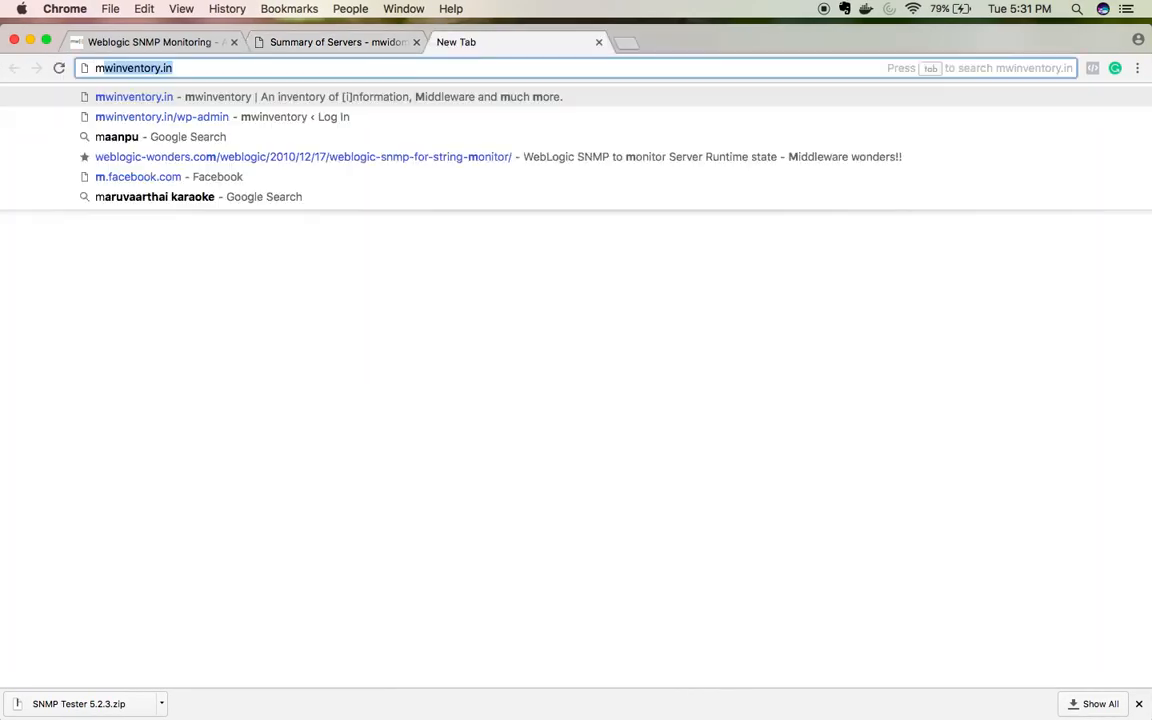
text(winven)
key(Return)
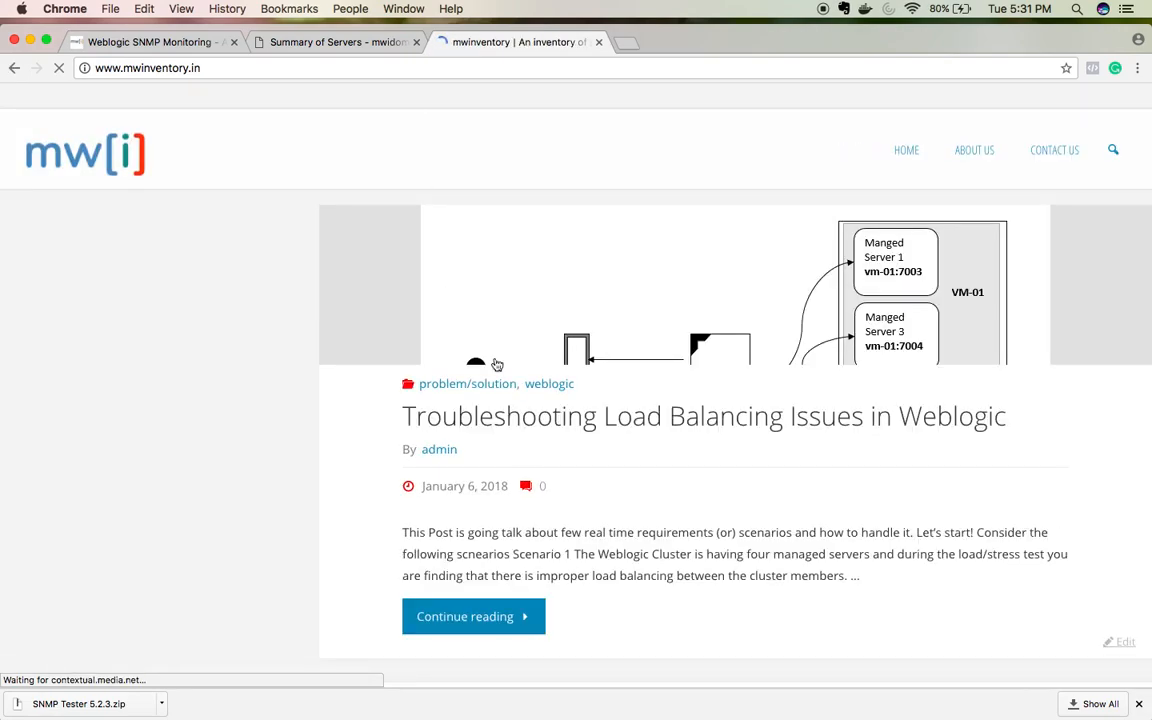
scroll(510, 380, down, 10)
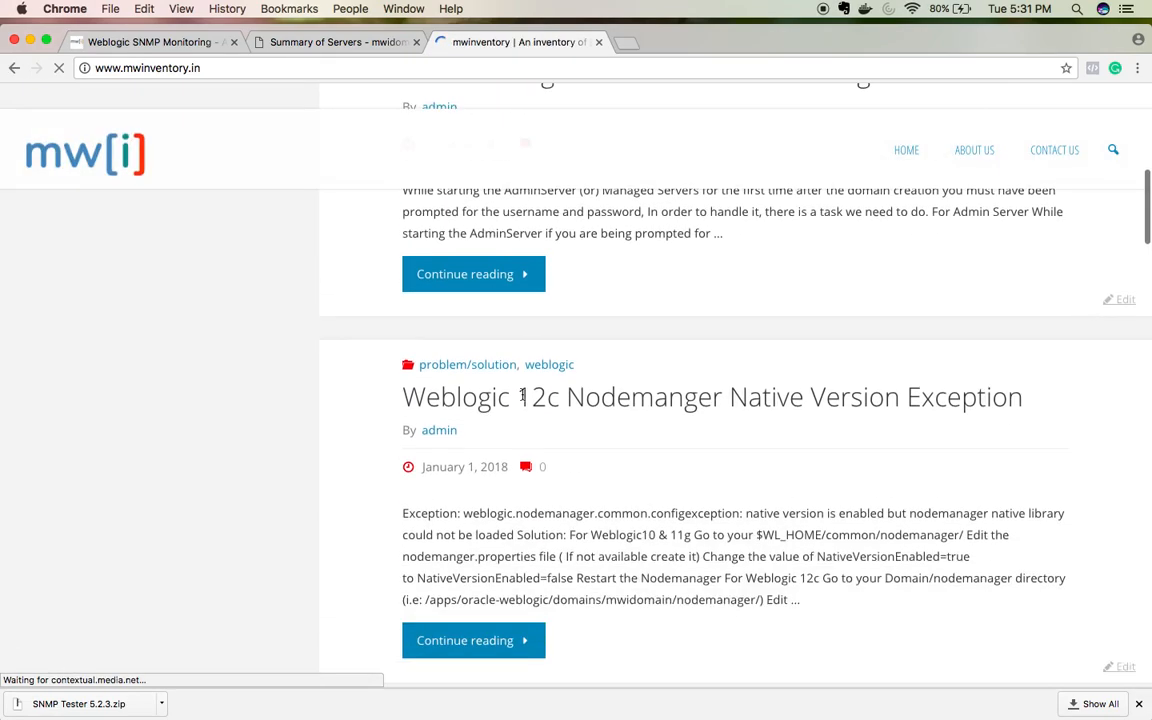
scroll(521, 395, down, 8)
scroll(522, 393, up, 2)
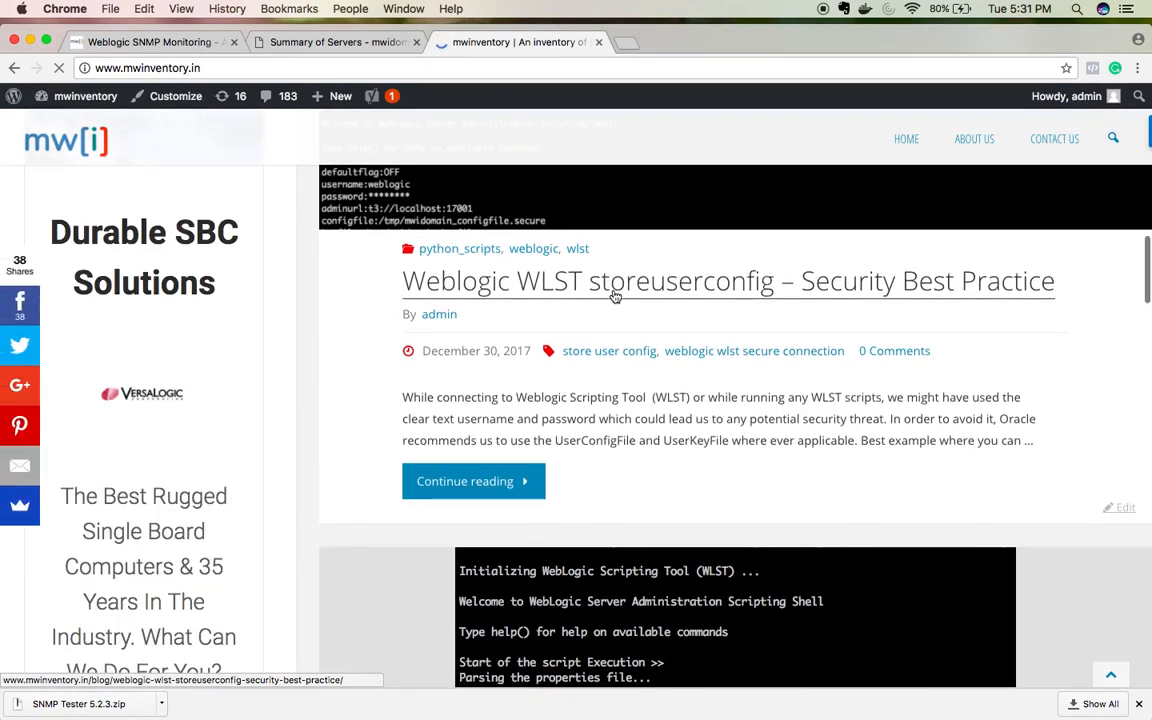
Step: Read the WLST storeuserconfig article, then close it and return to the terminal
click(615, 297)
scroll(497, 372, down, 3)
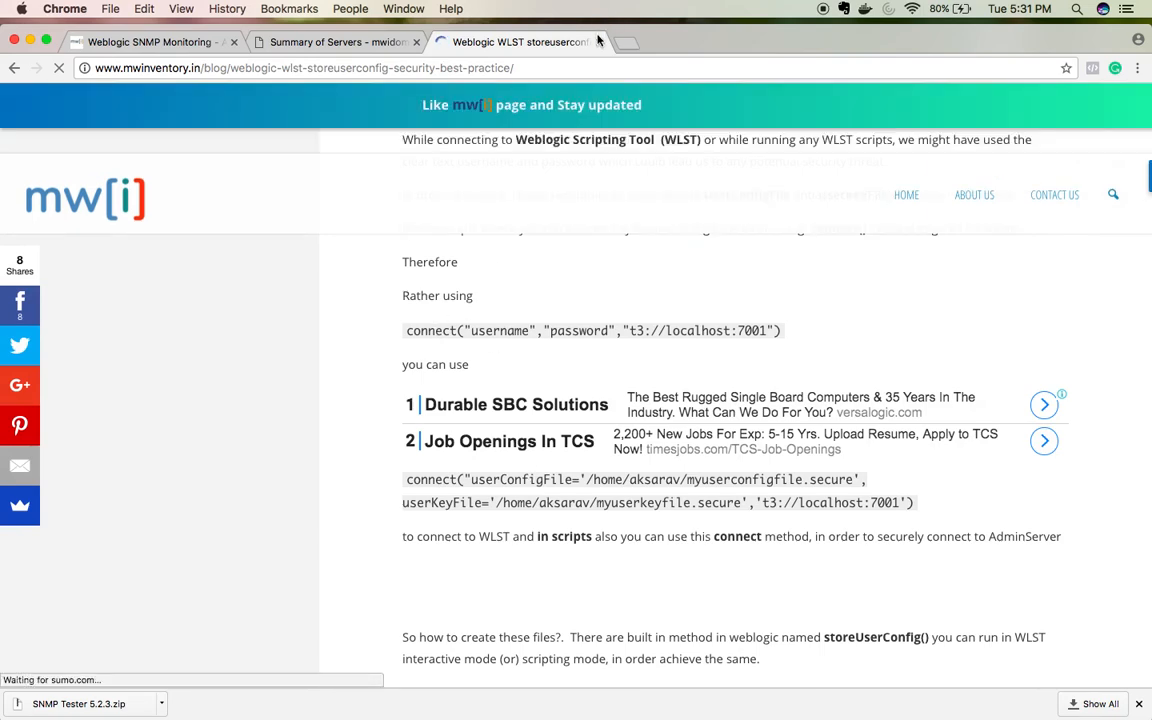
click(599, 42)
key(super+Tab)
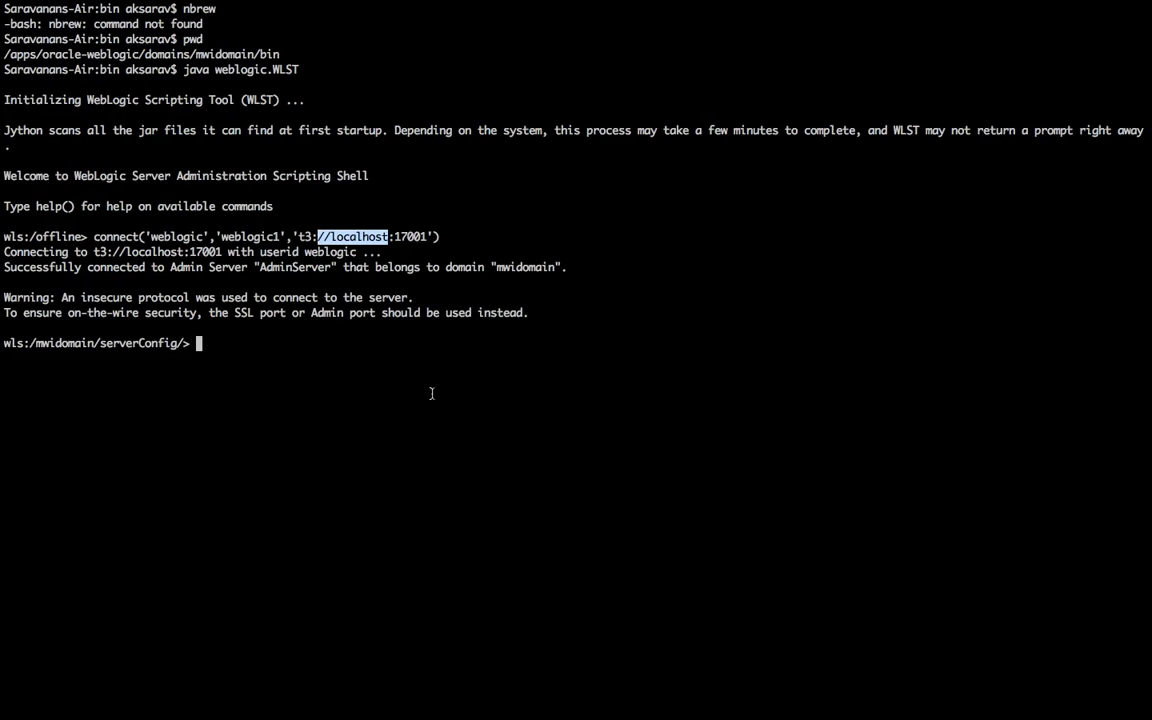
Step: Switch WLST through the domainRuntime(), serverRuntime() and domainConfig() trees
click(432, 393)
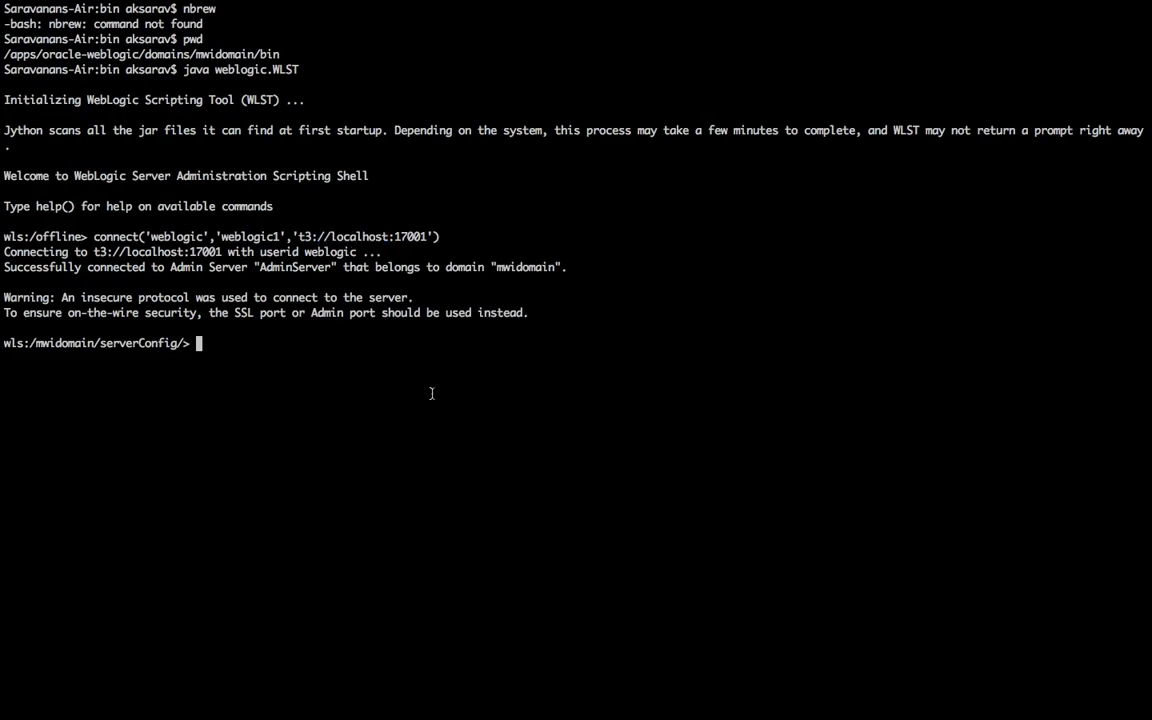
double_click(153, 343)
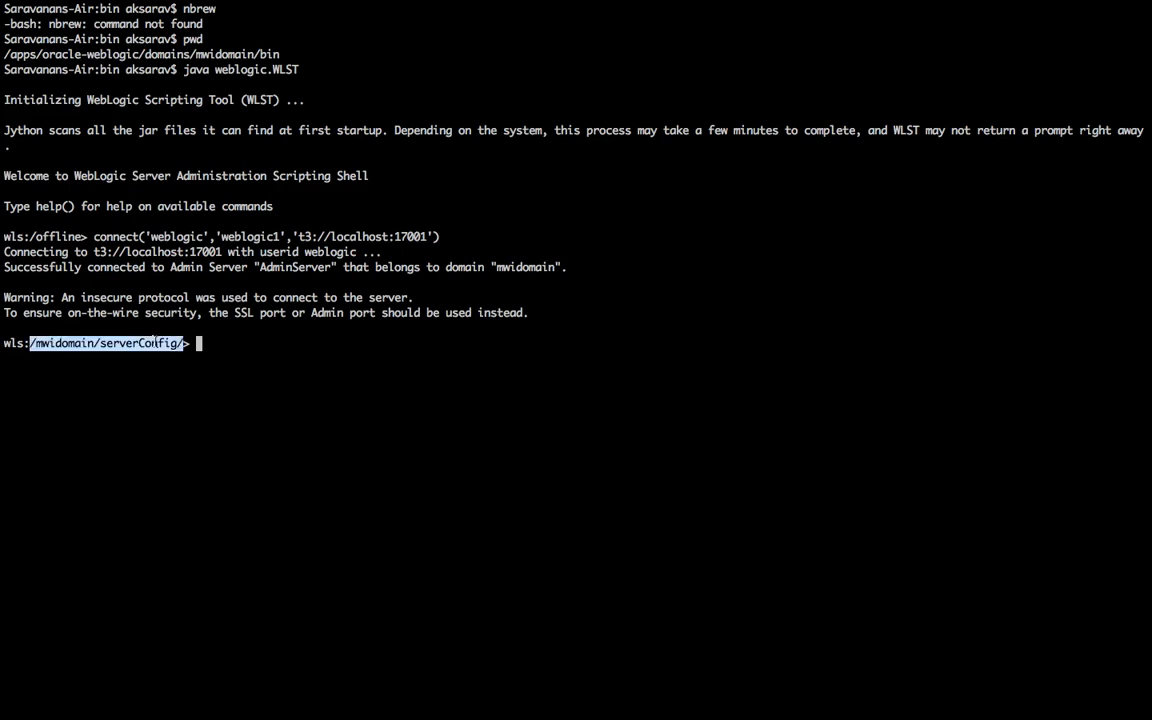
text(domainRuntime())
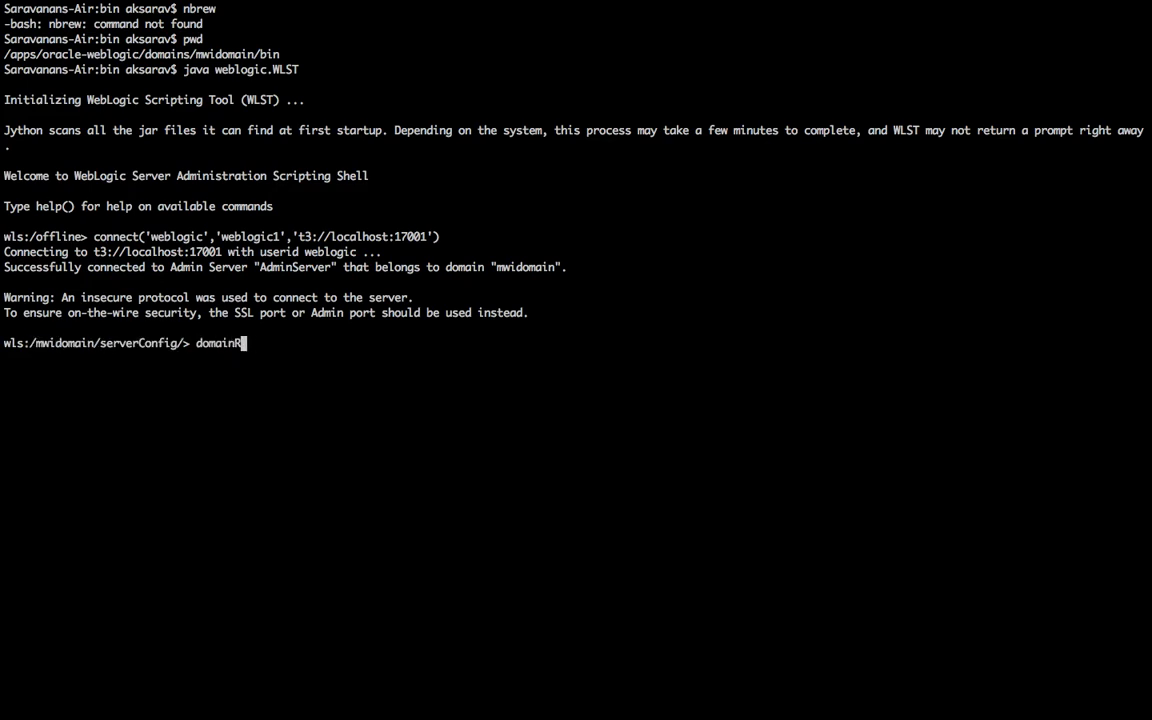
text(serverRut)
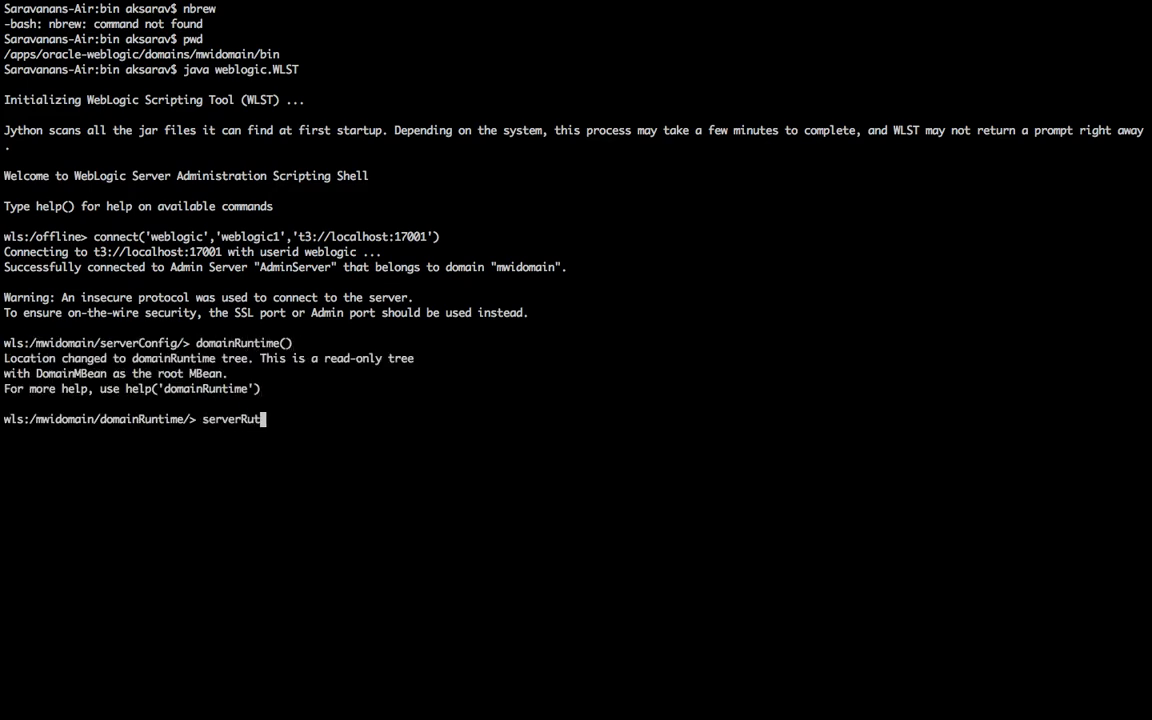
key(BackSpace)
text(ntime())
key(Return)
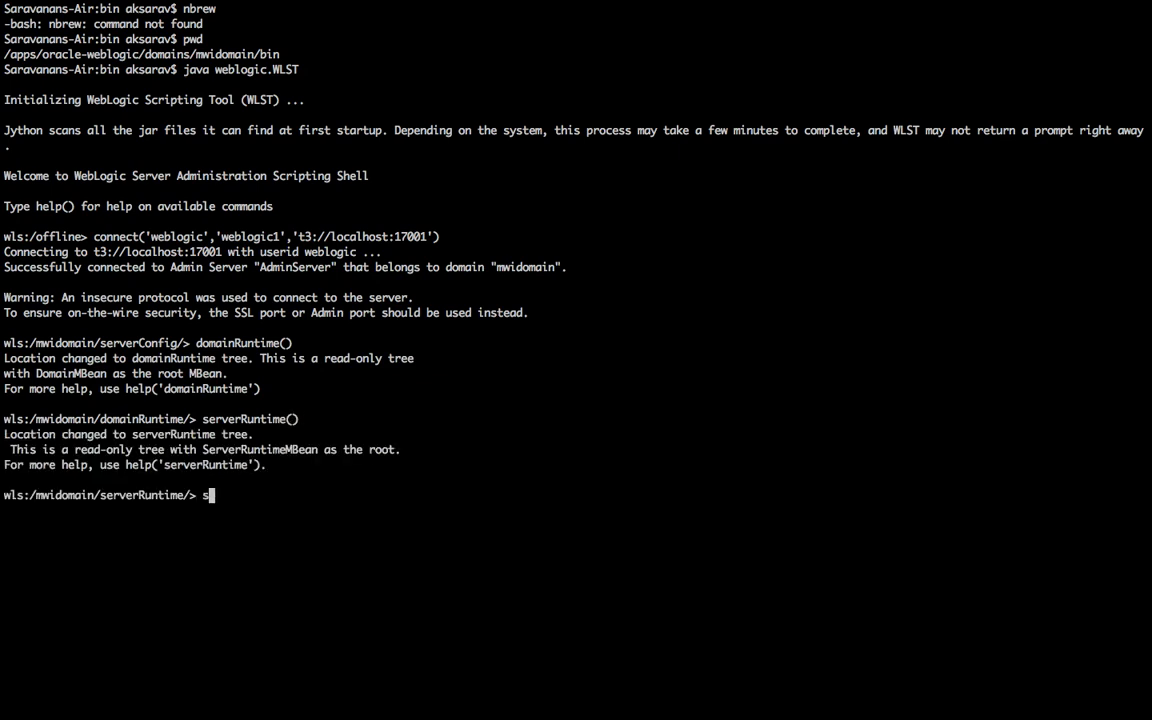
text(domainConfig())
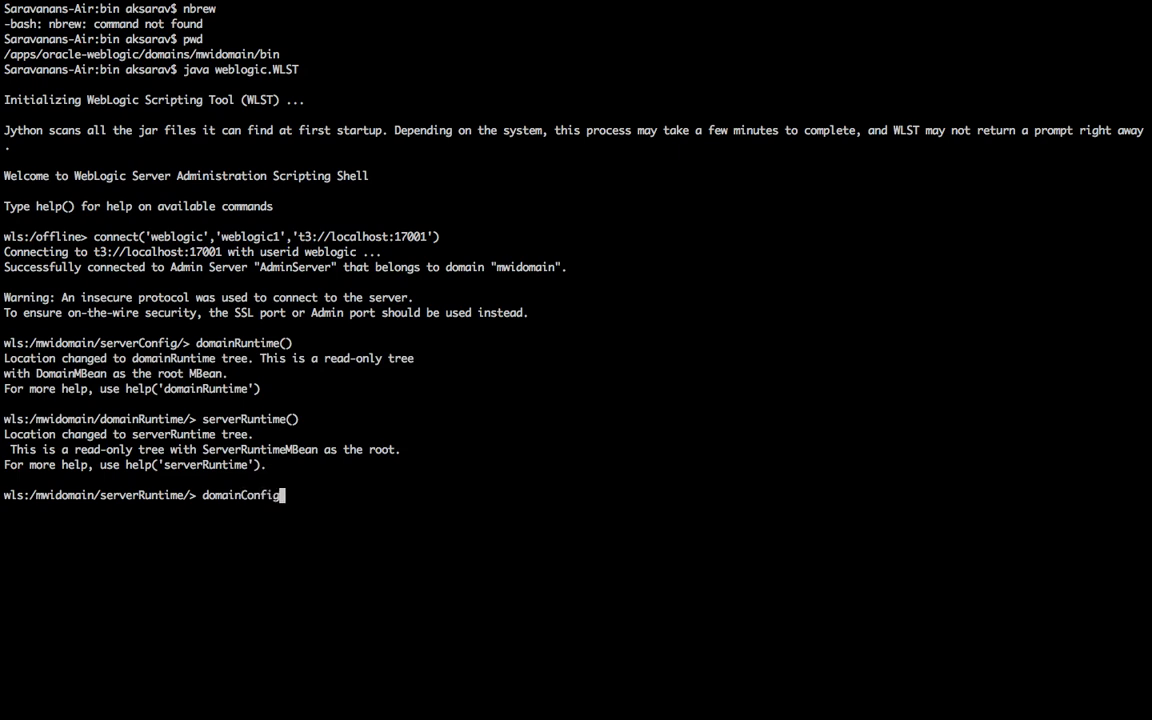
key(Return)
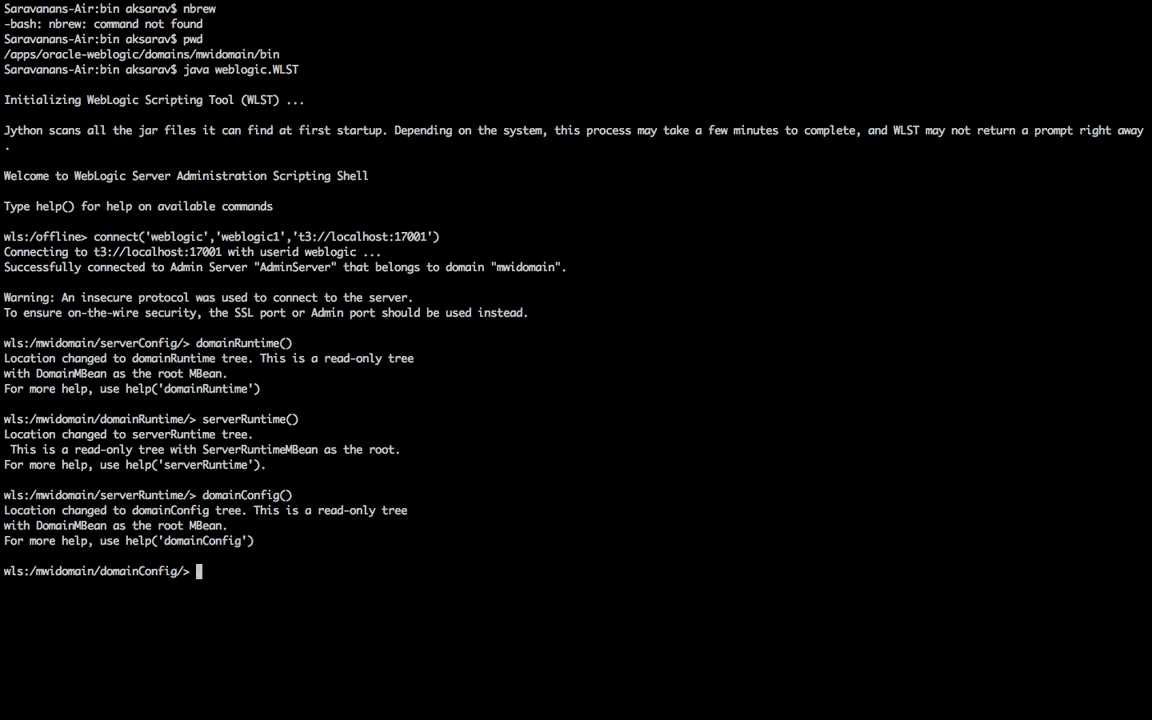
Step: Enter the domainRuntime tree and list its MBeans with ls()
text(cd domainRuntime())
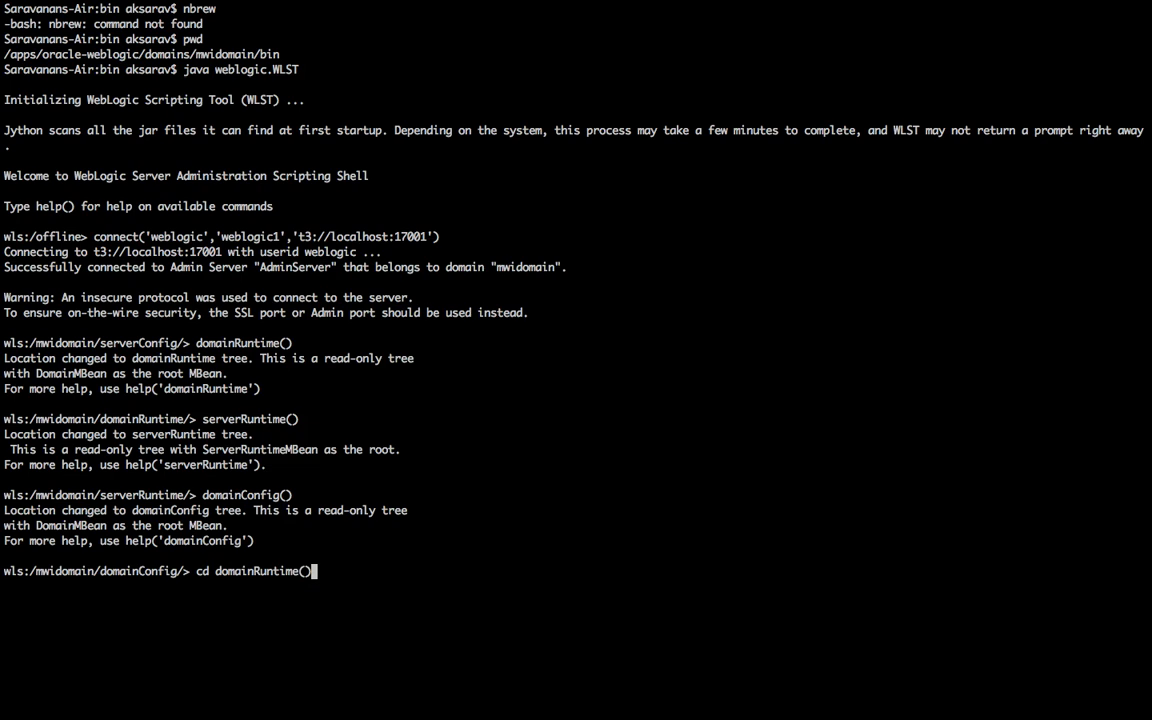
key(Return)
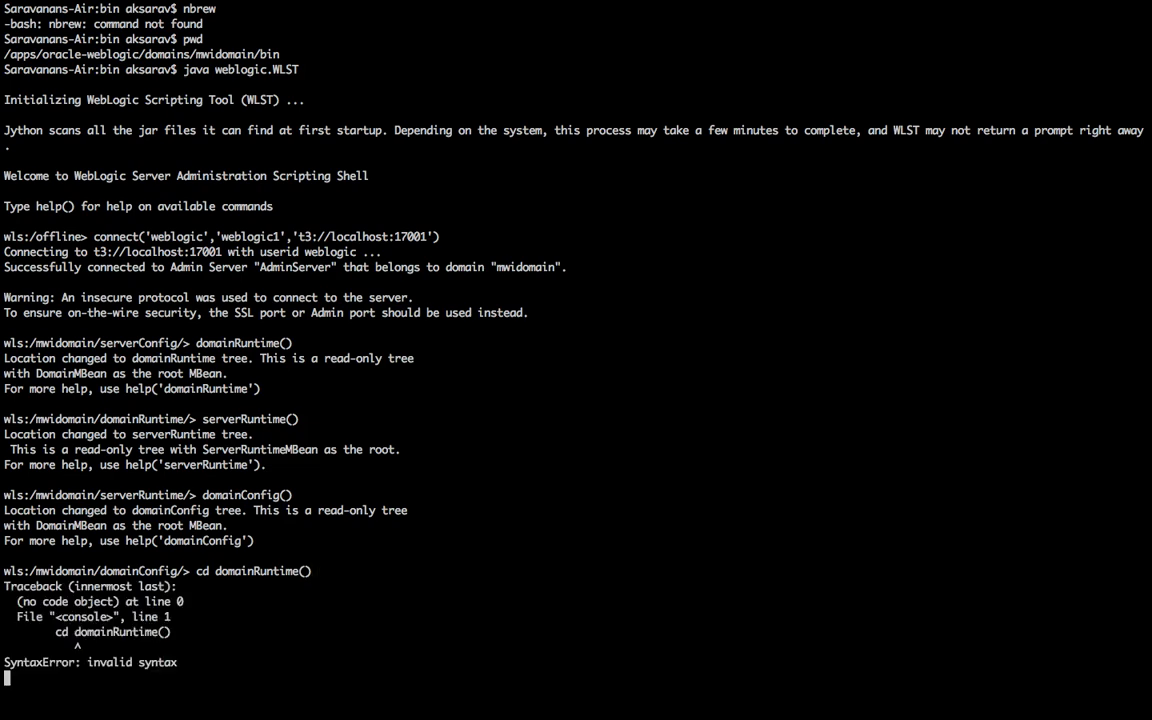
text(dom)
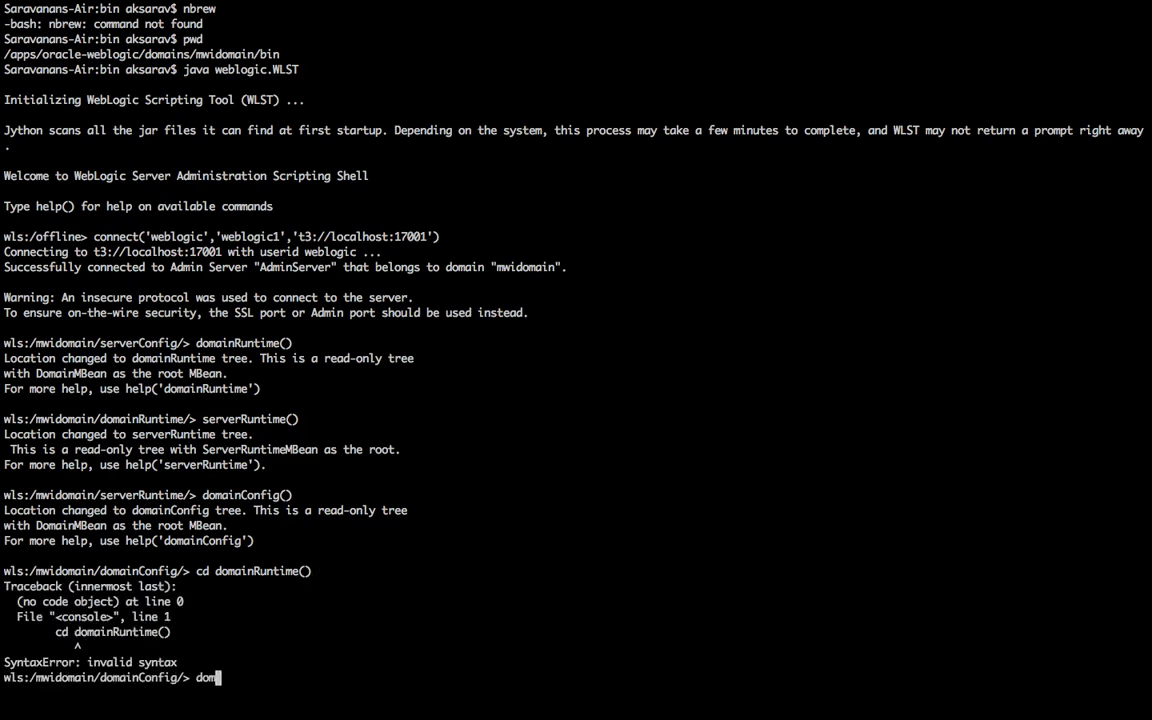
text(ainRuntime())
key(Return)
text(ls())
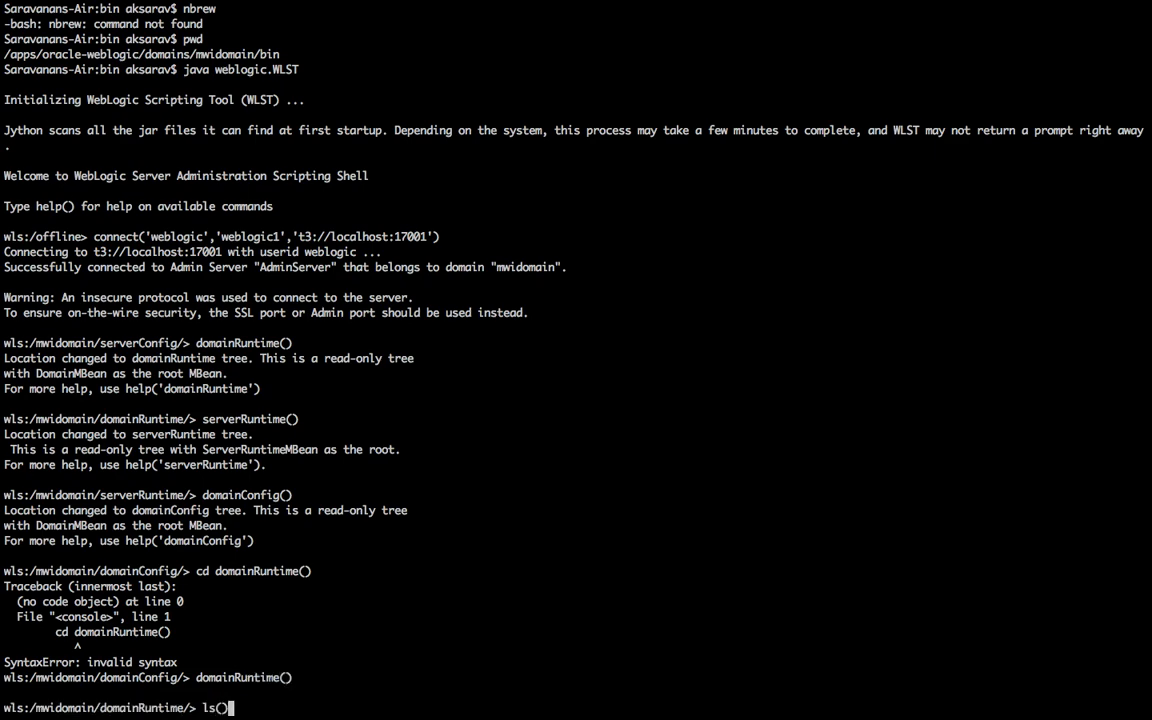
key(Return)
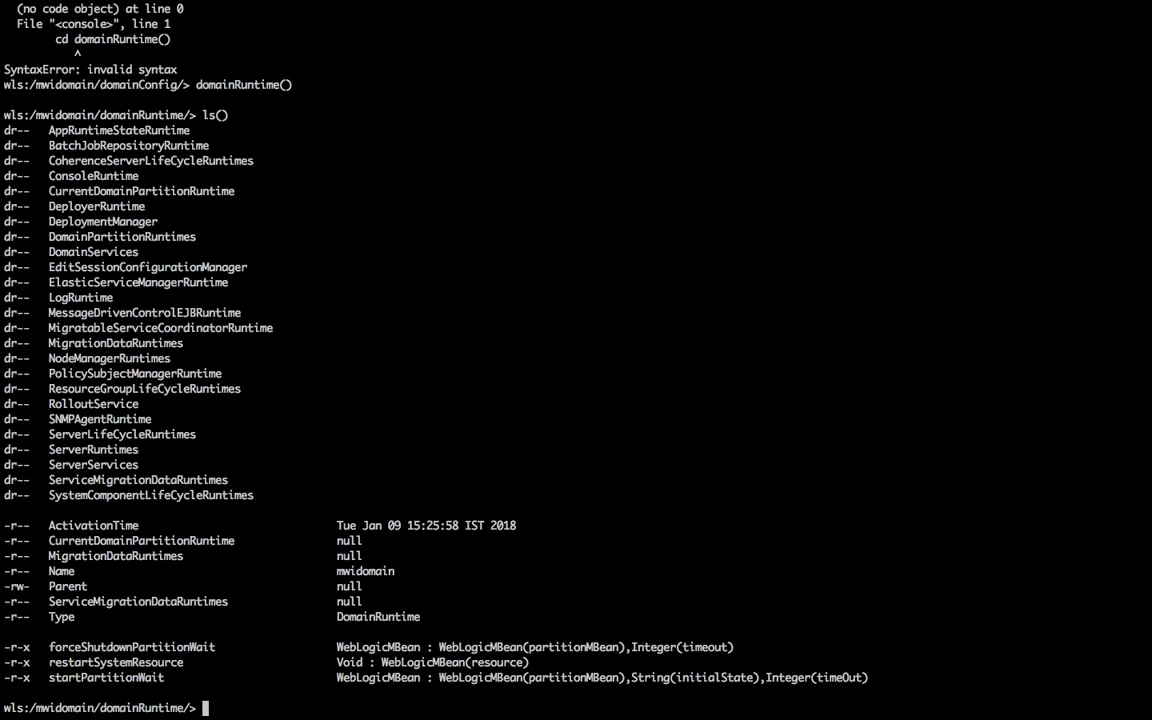
Step: Change into ServerLifeCycleRuntimes by pasting its name into a cd('...') command
scroll(36, 179, up, 1)
scroll(36, 179, down, 1)
text(cd (')
right_click(234, 436)
click(305, 505)
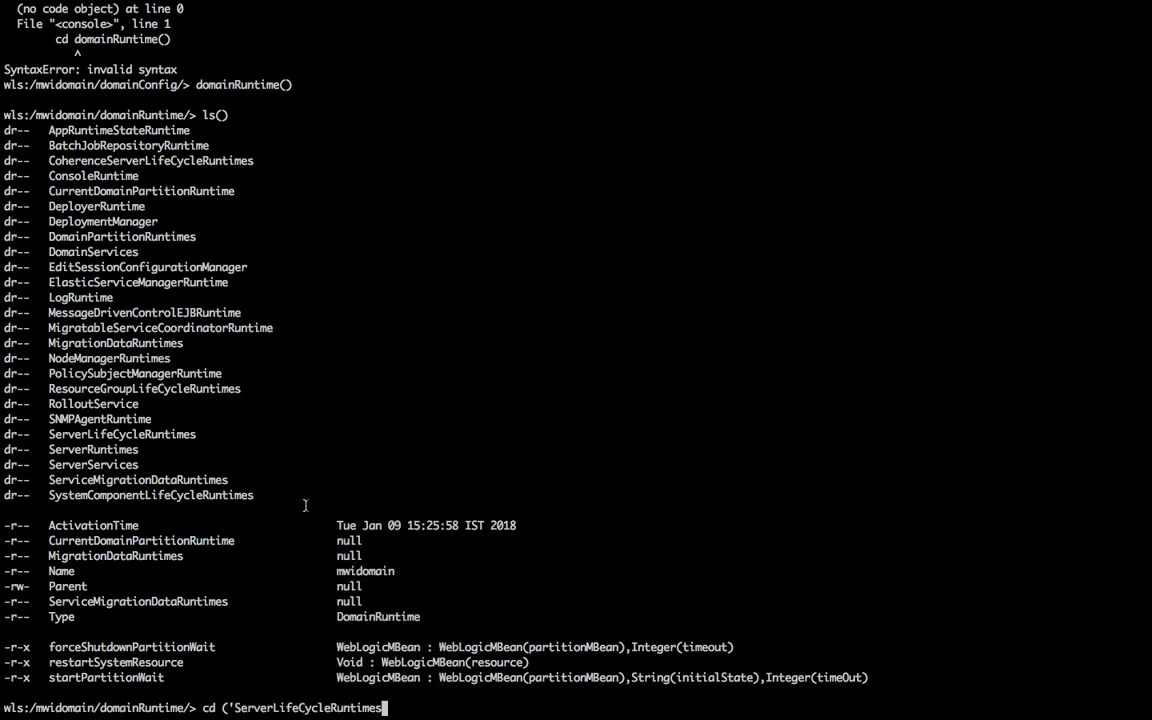
text('))
key(Return)
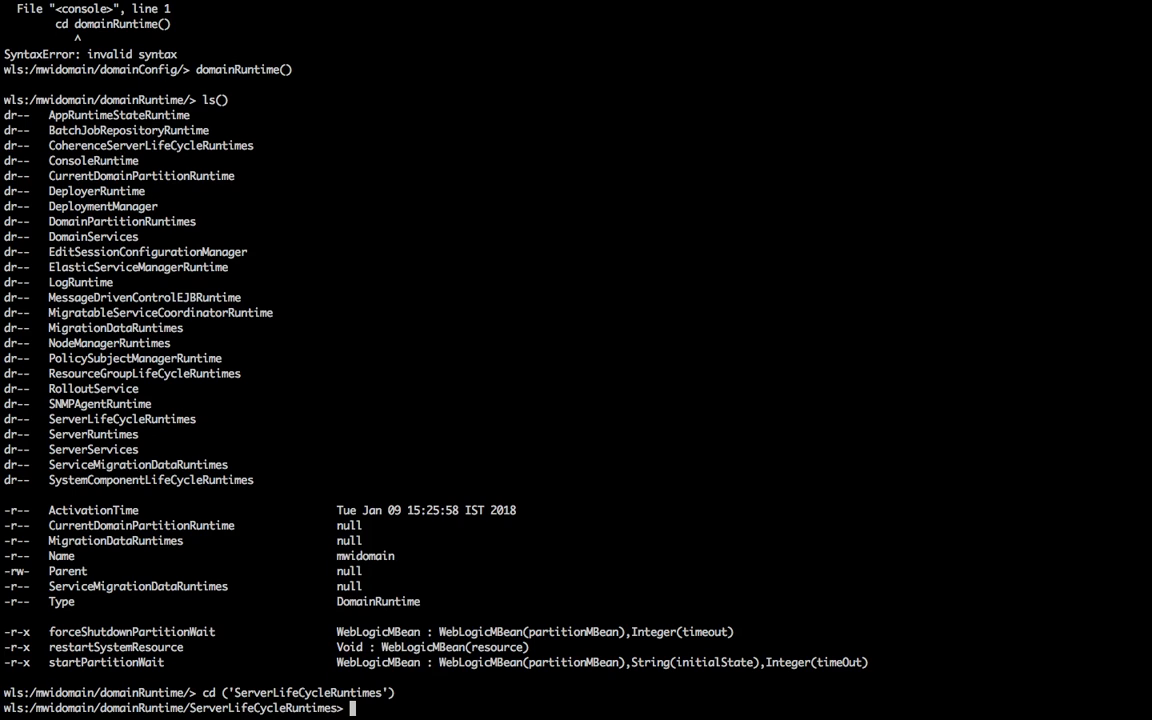
Step: List the server lifecycle entries, then cd into mwiserver1 and list its attributes
text(ls)
key(Return)
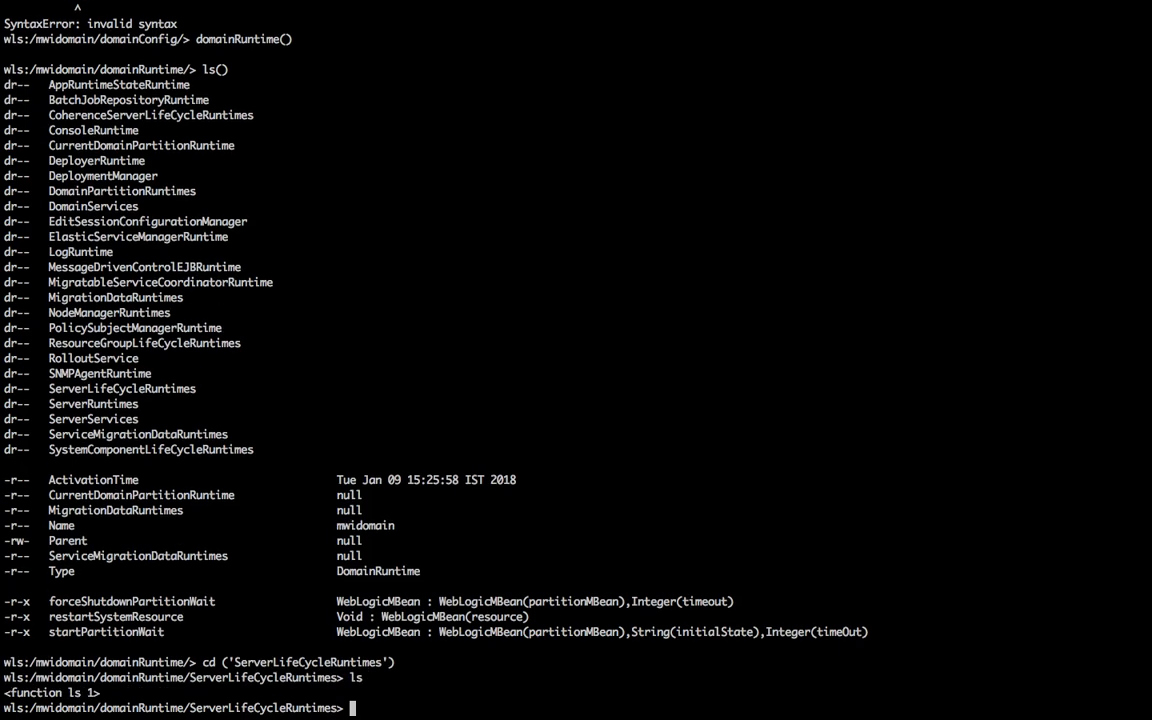
text(ls())
key(Return)
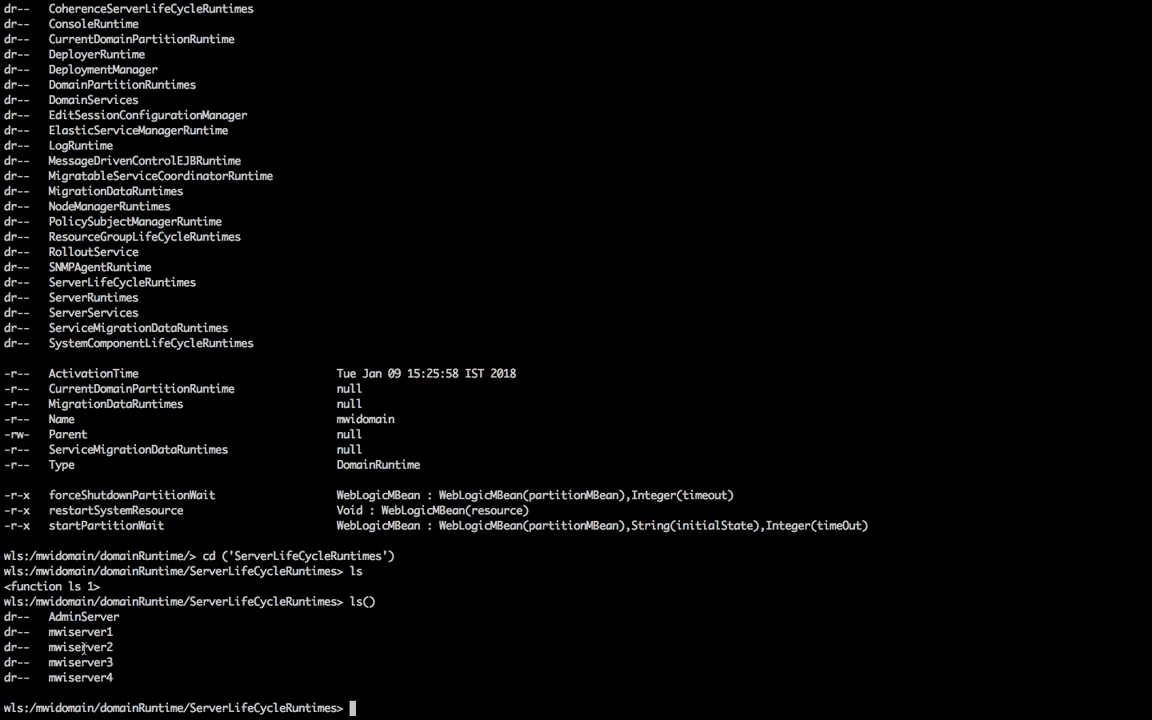
text(cd ('mwiserver)
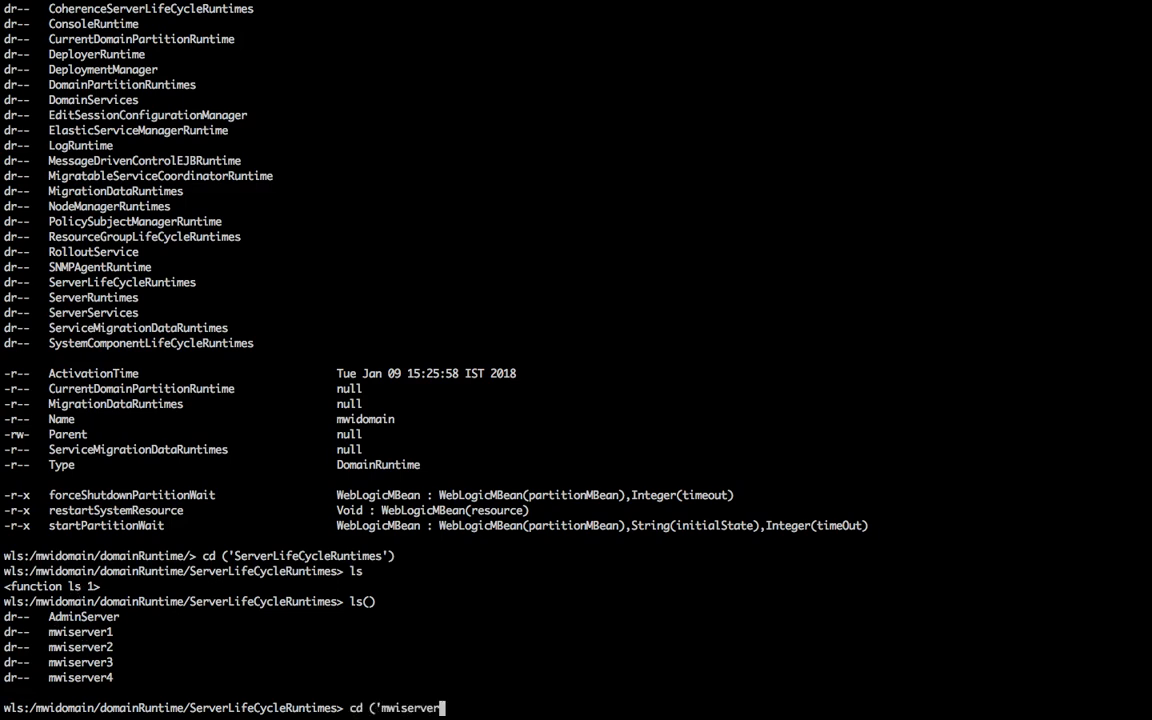
text(1'))
key(Return)
text(l)
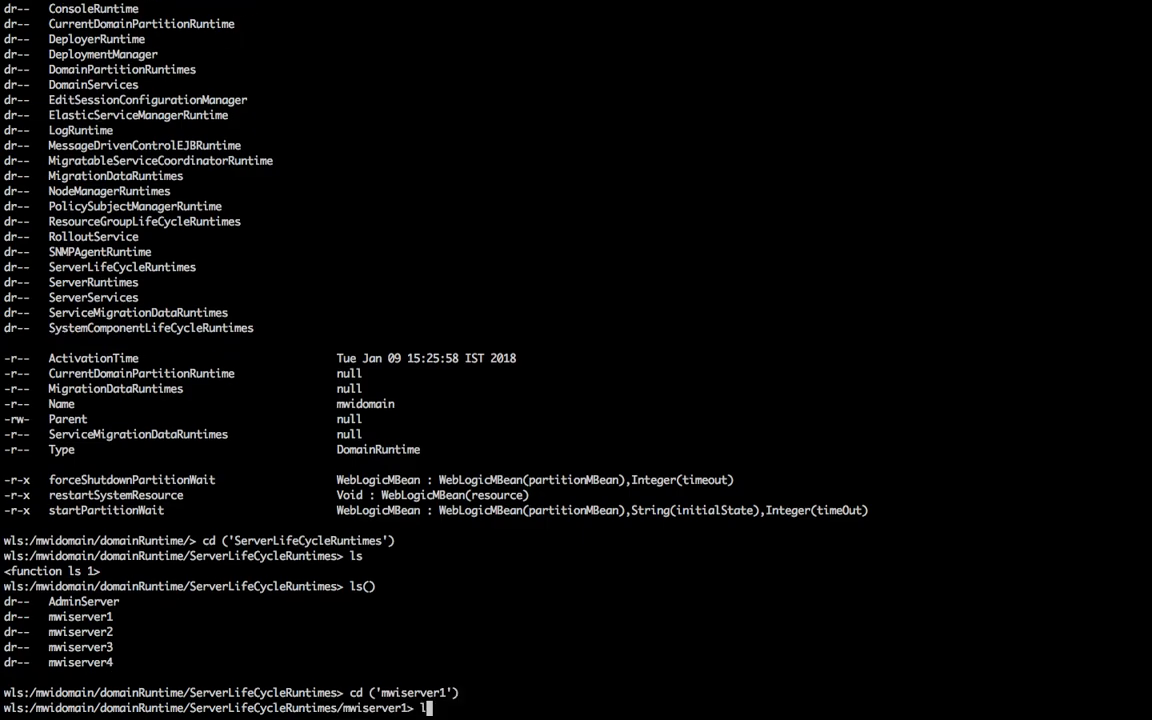
text(s)
key(ctrl+Left)
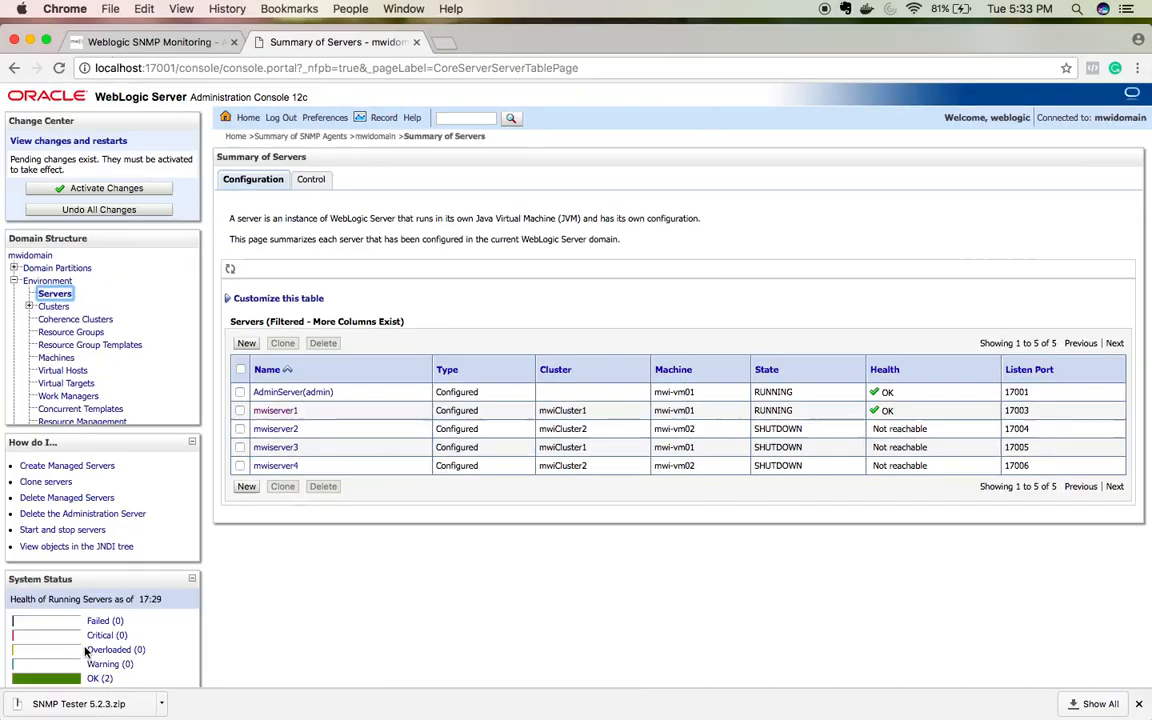
key(ctrl+Right)
key(Return)
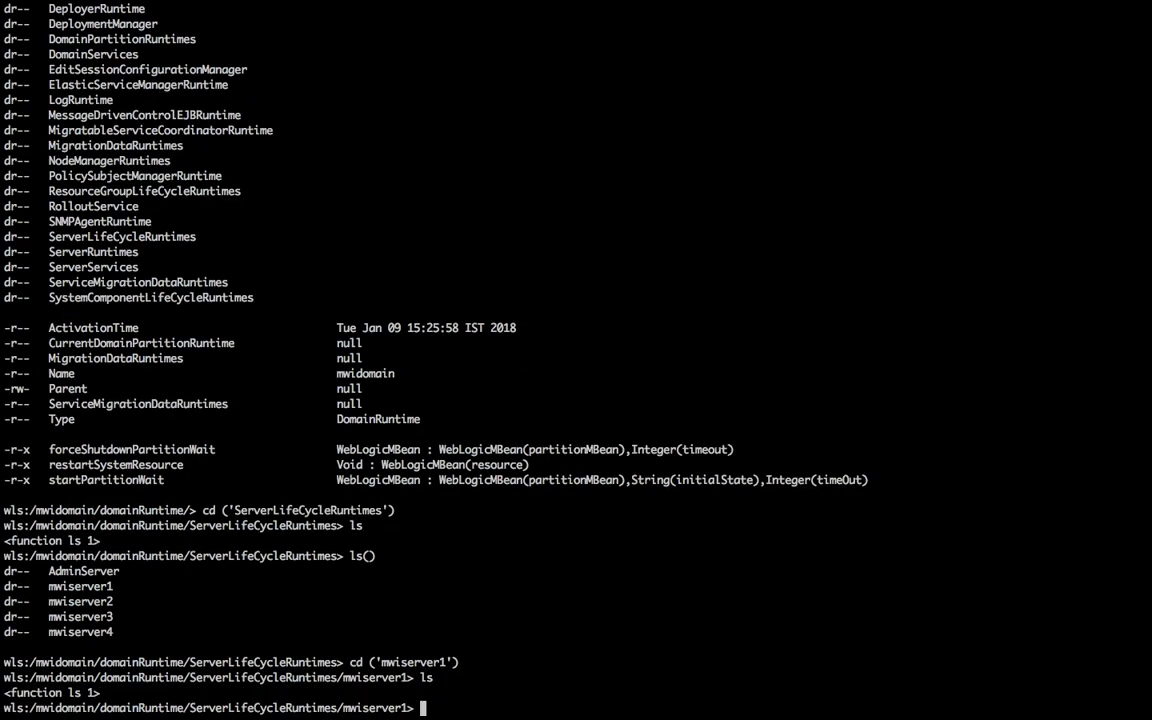
text(ls())
key(Return)
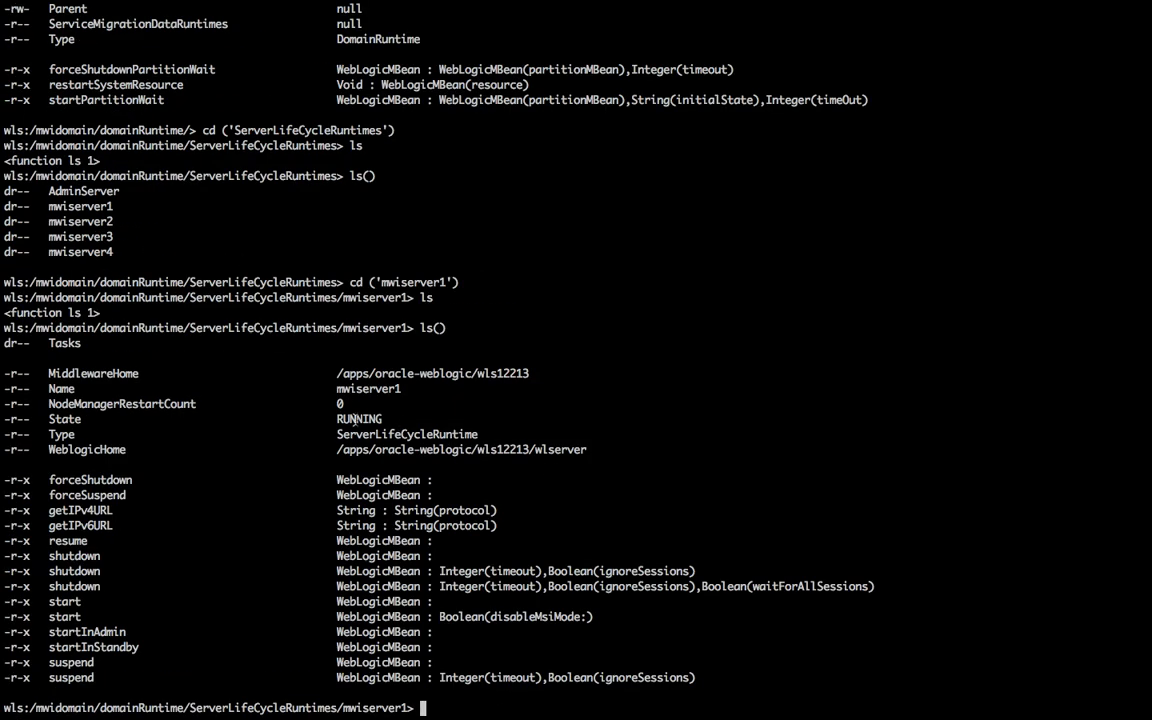
Step: Confirm mwiserver1's State is RUNNING, then return to the console's Summary of Servers
double_click(358, 420)
key(ctrl+Left)
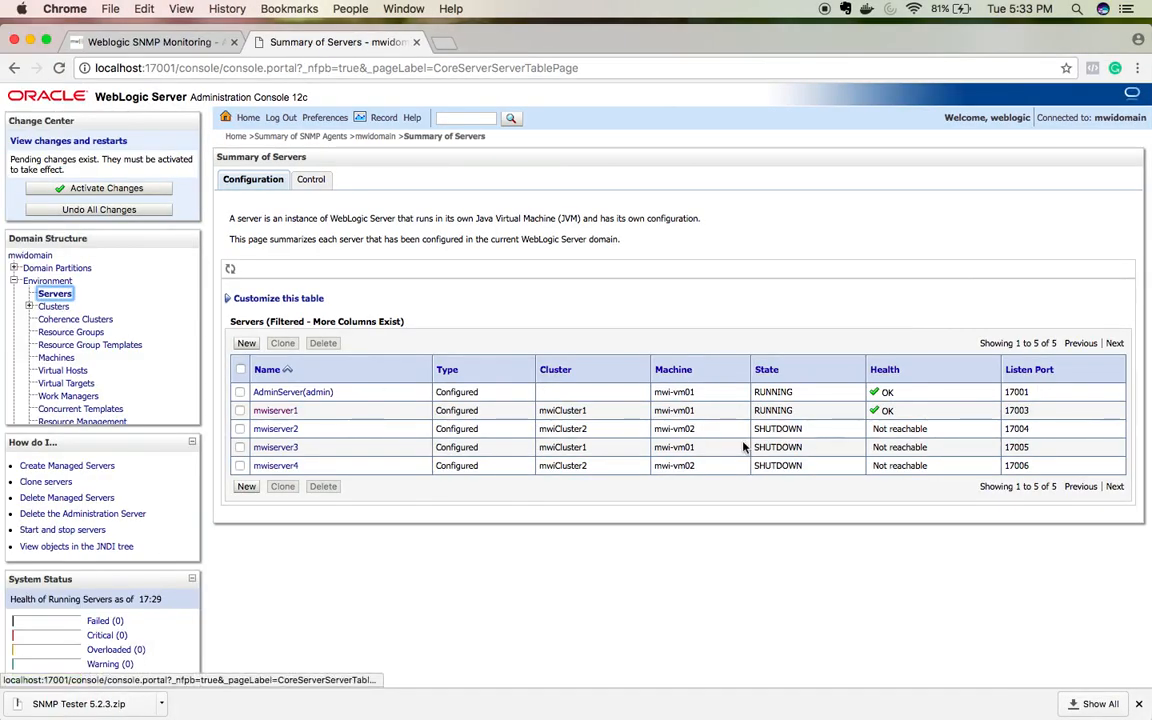
key(ctrl+Right)
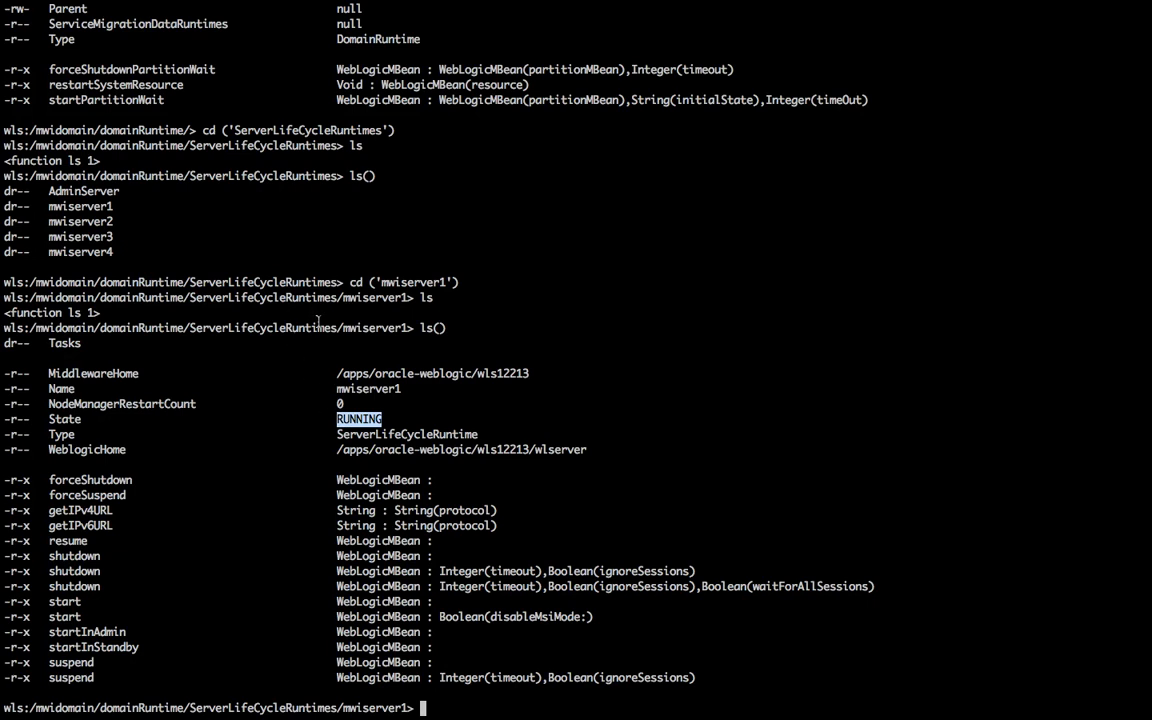
double_click(276, 328)
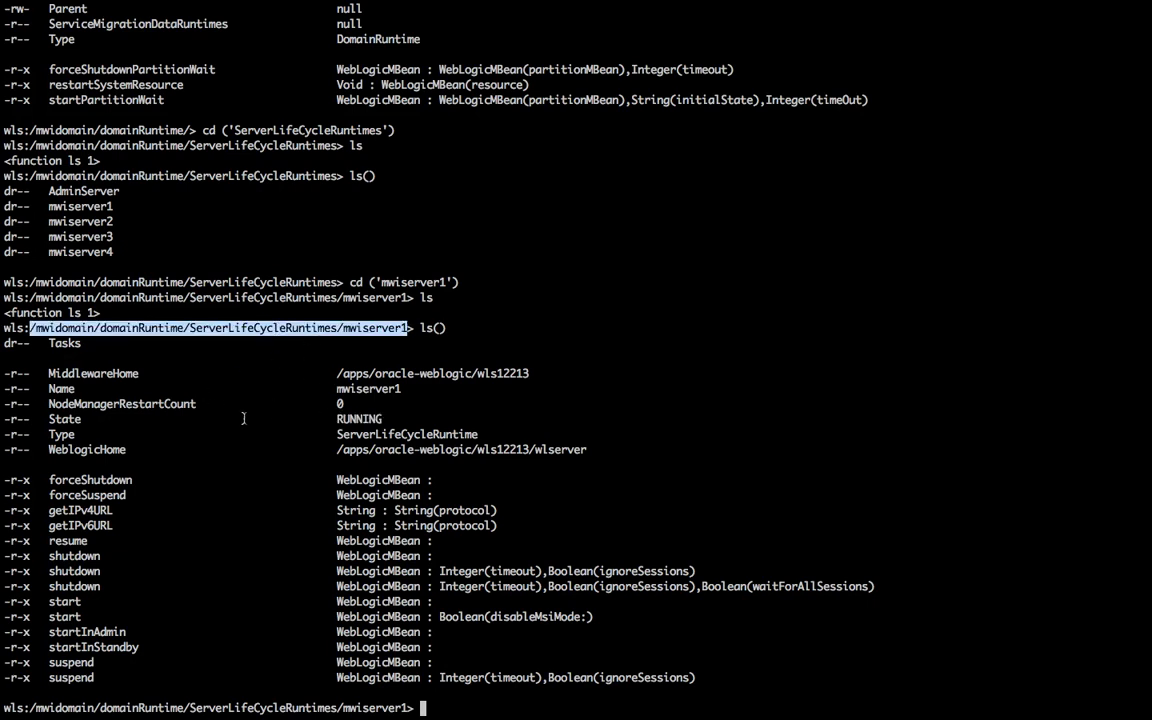
click(65, 420)
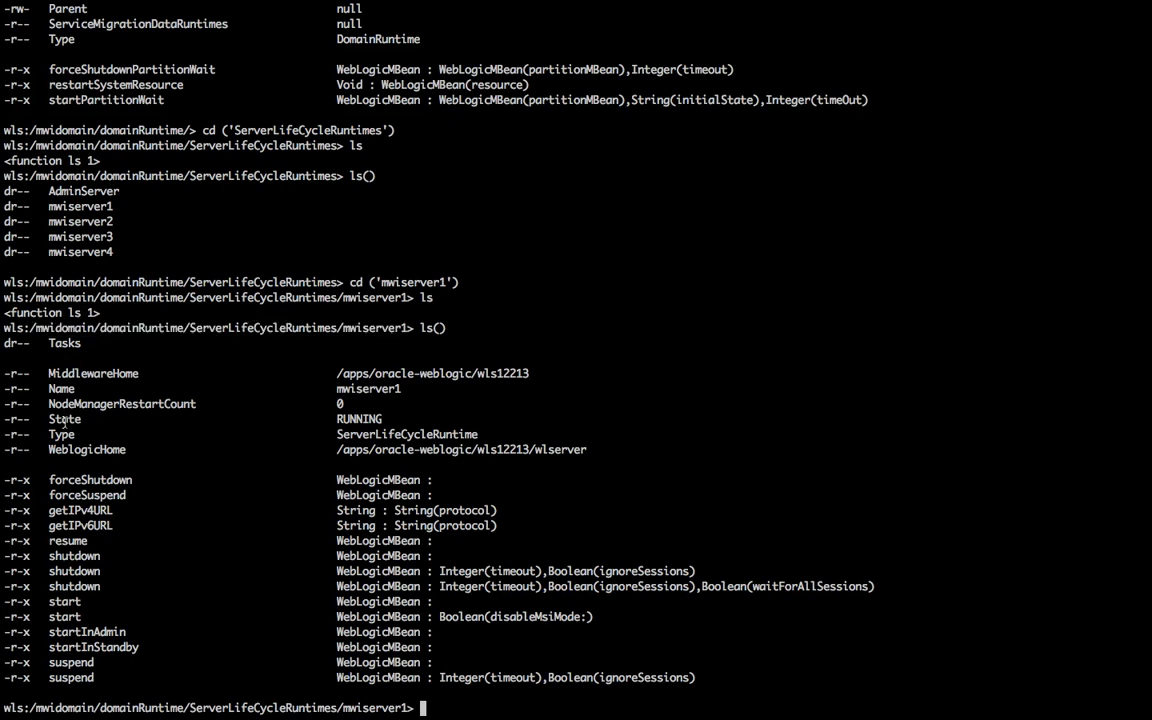
double_click(65, 420)
double_click(372, 420)
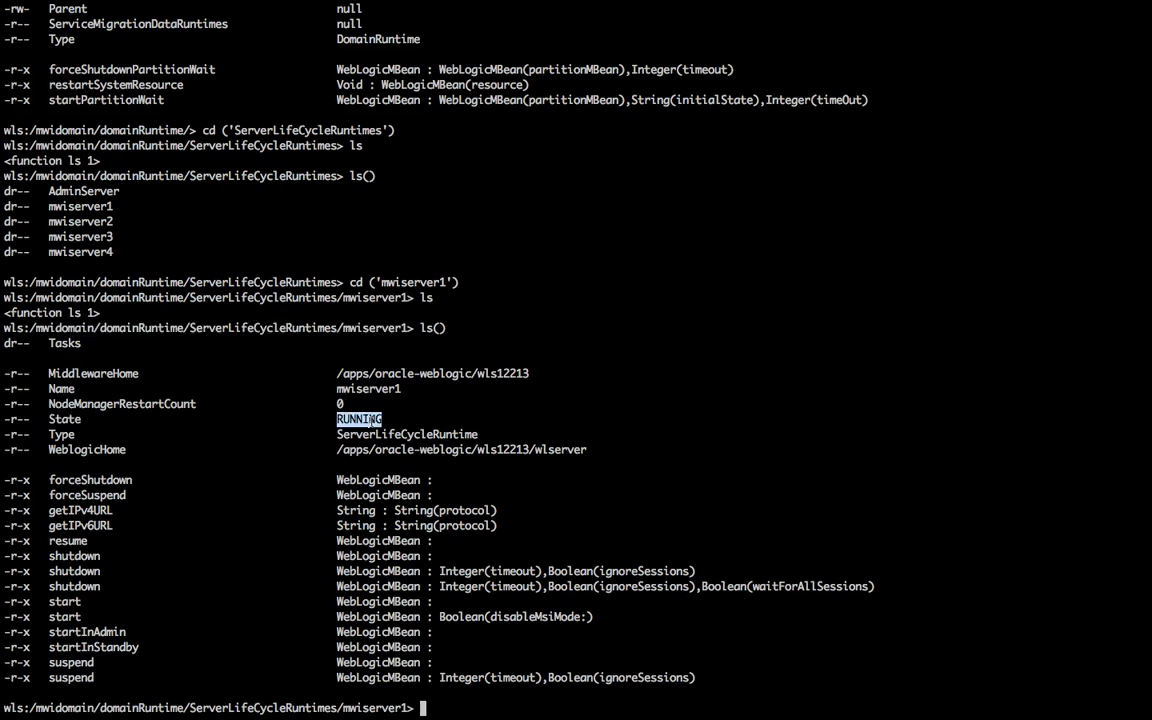
key(ctrl+Left)
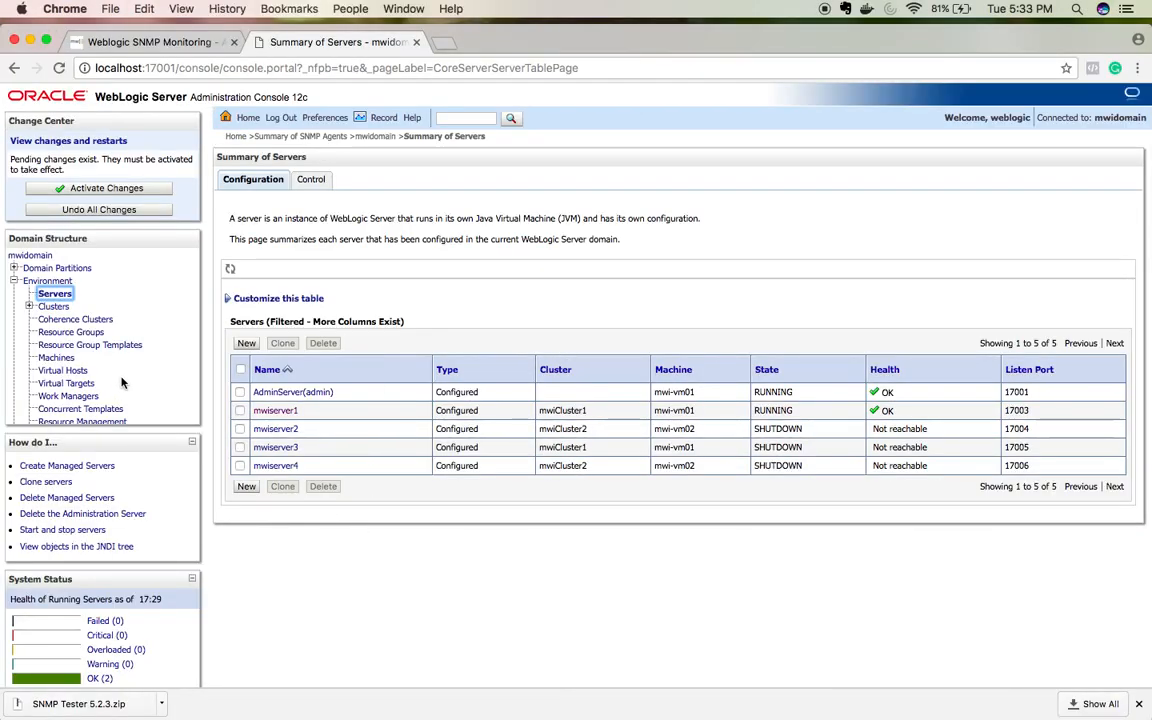
scroll(121, 380, down, 5)
scroll(100, 380, down, 3)
Step: Start a new string monitor under mwidomain's String Monitors, named SNMPStringMonitor1
click(49, 366)
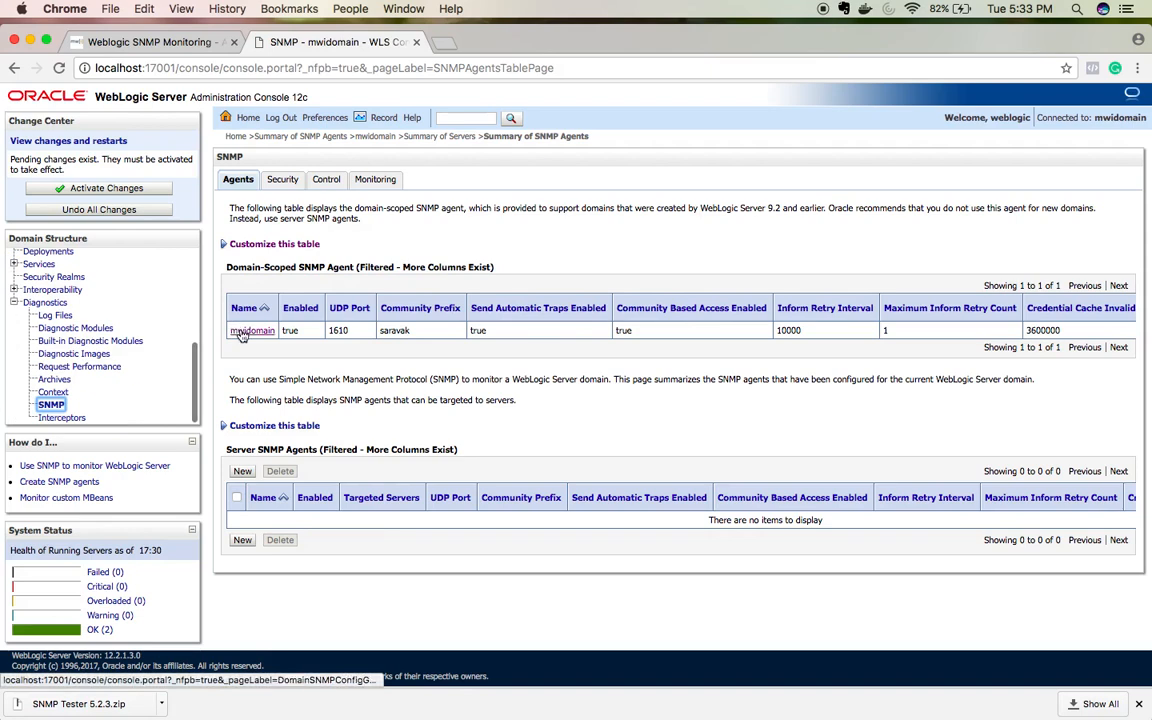
click(243, 330)
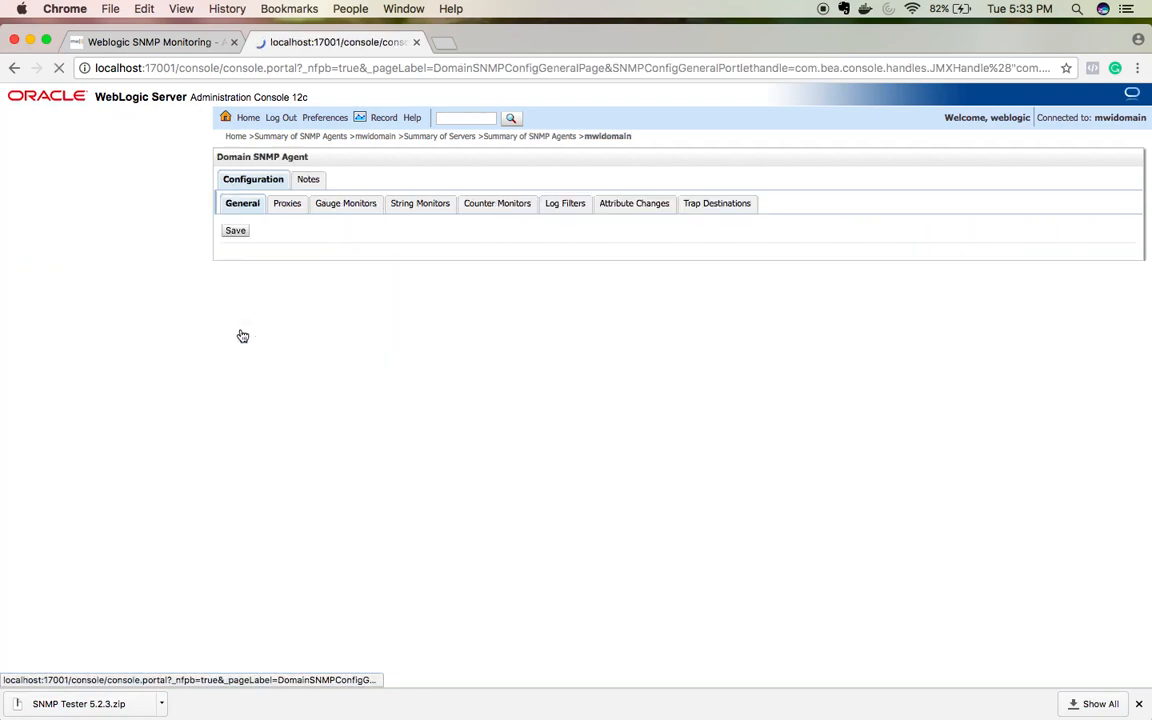
click(418, 202)
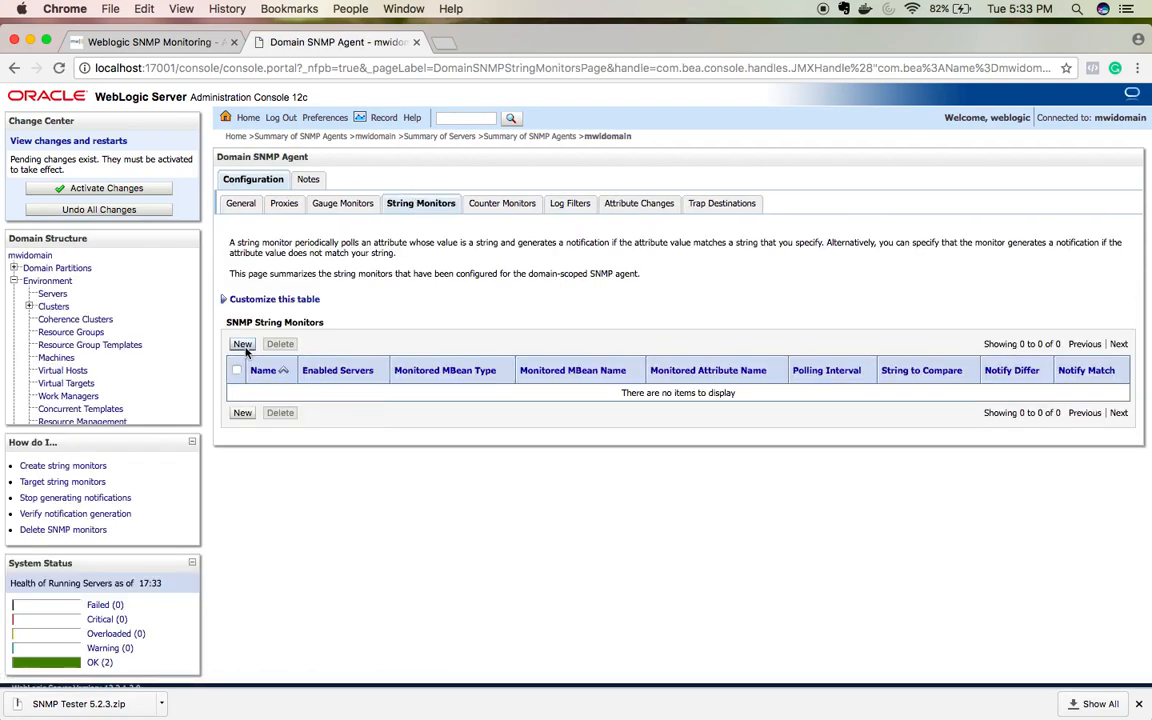
click(242, 344)
click(578, 307)
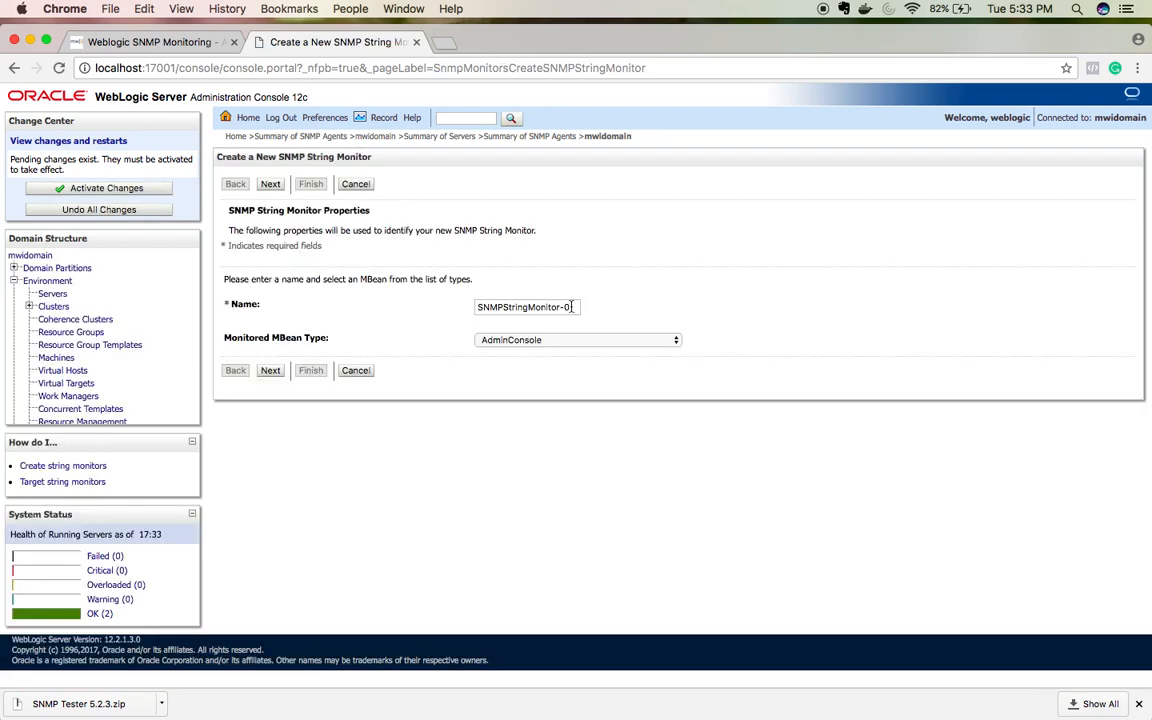
key(BackSpace)
key(BackSpace)
text(1)
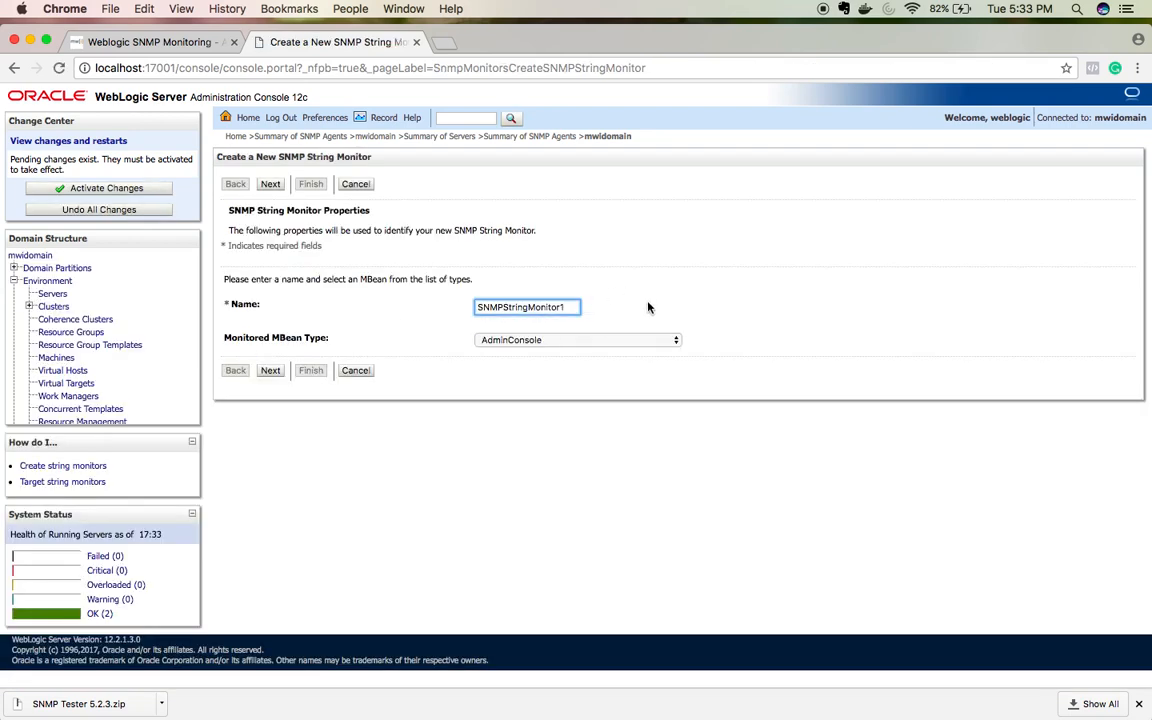
Step: Set the Monitored MBean Type to ServerLifeCycleRuntime
click(560, 341)
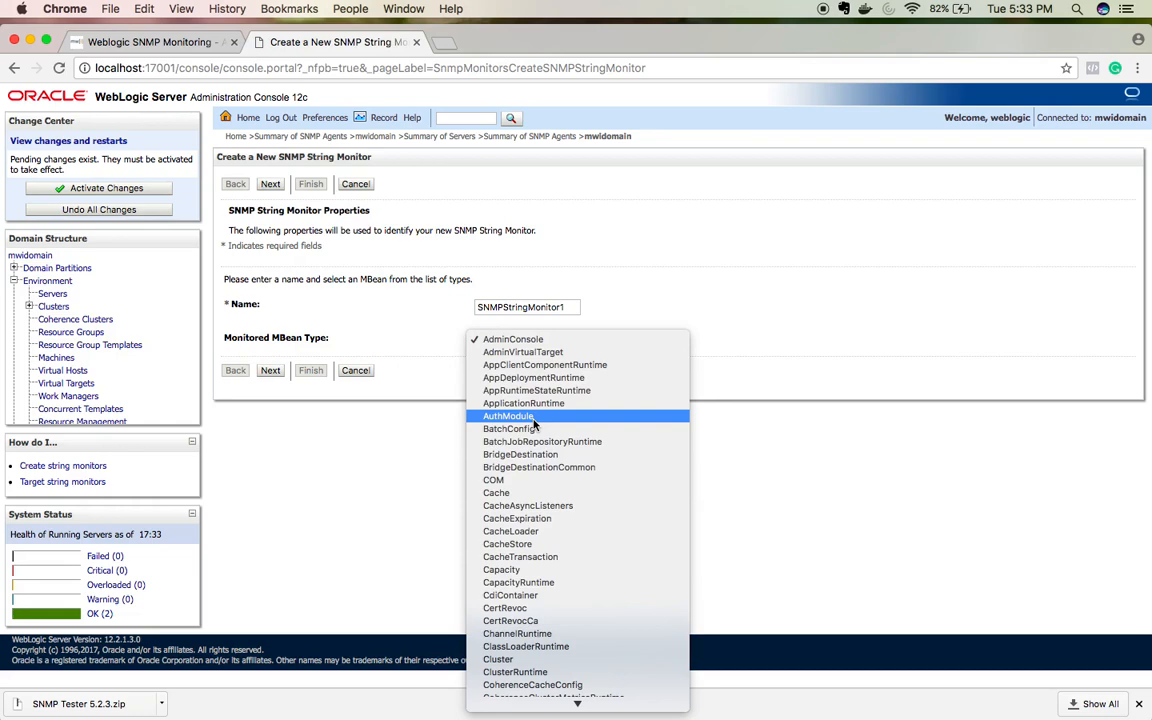
text(ser)
key(Down)
key(Down)
key(Down)
key(Down)
key(Down)
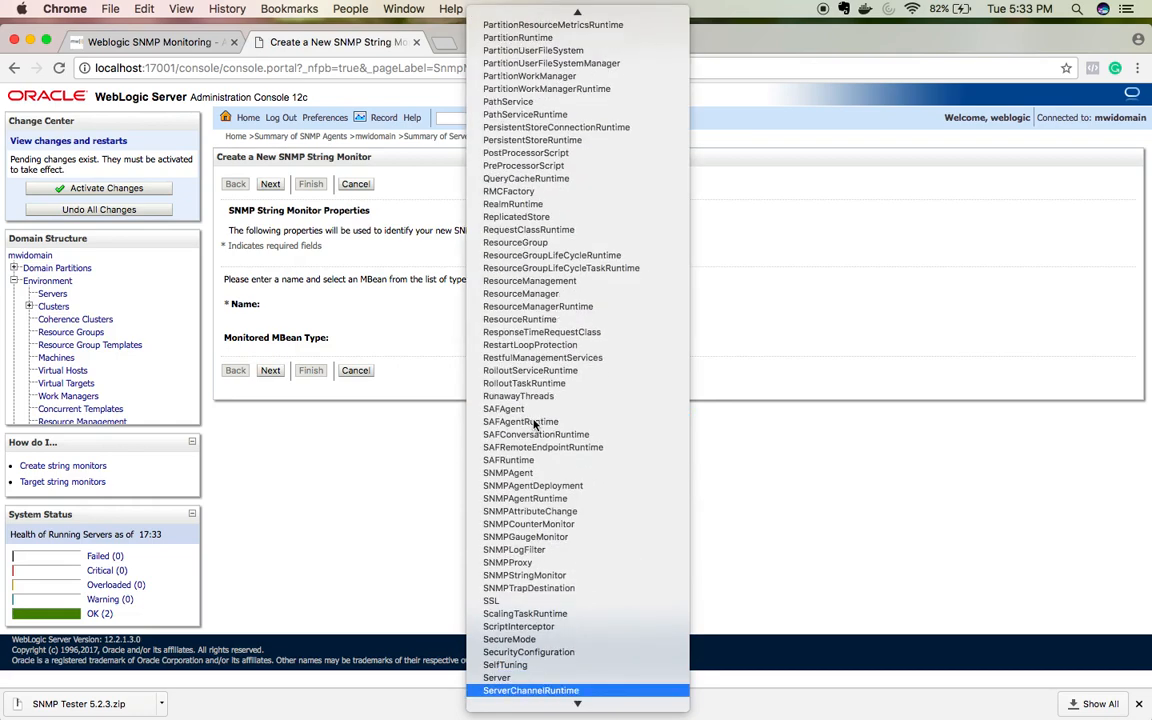
key(Up)
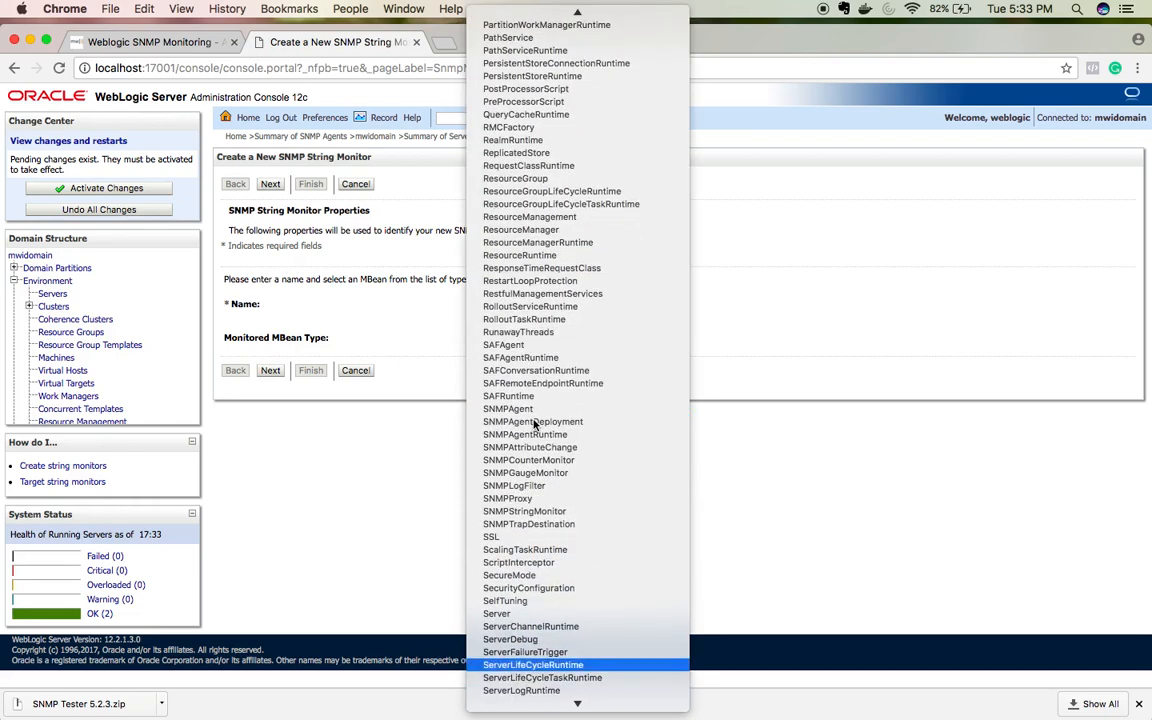
key(Return)
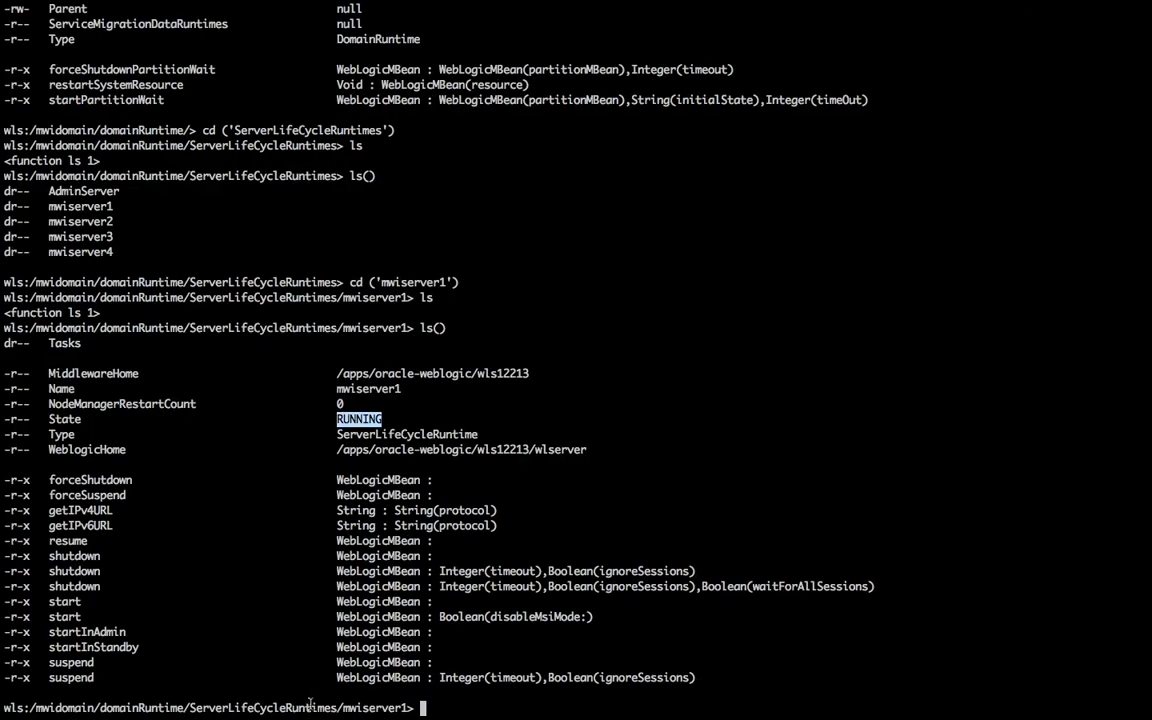
double_click(310, 707)
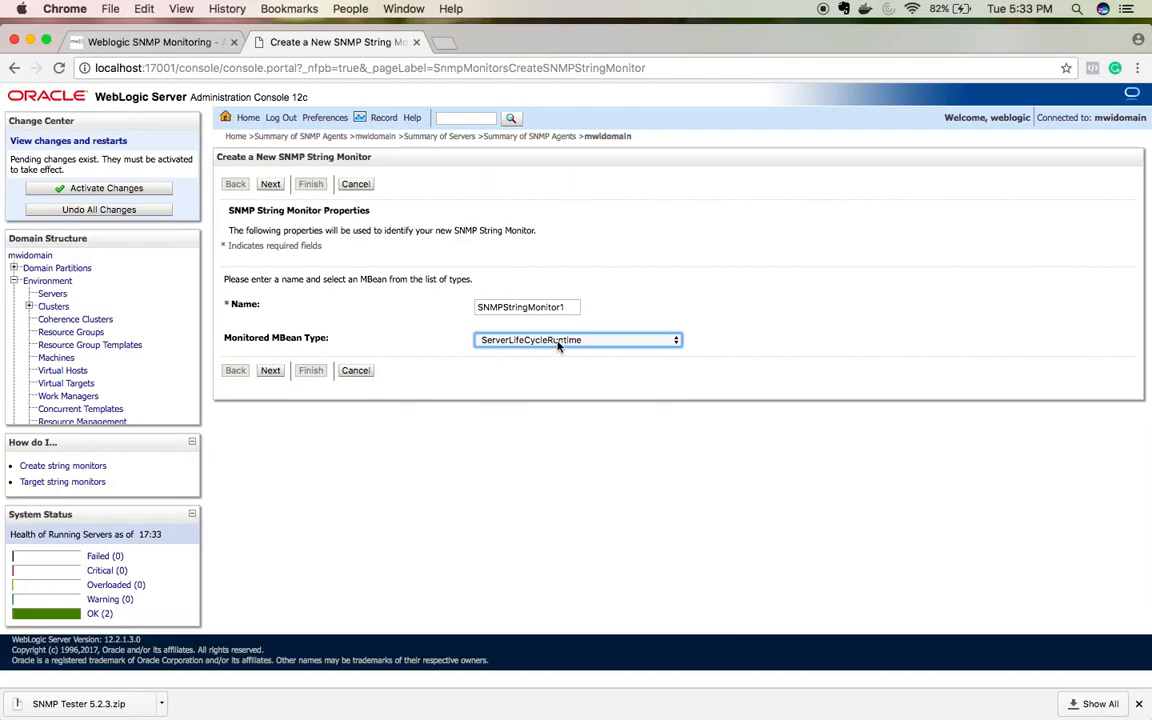
Step: Choose State as the monitored attribute and continue to the next wizard step
click(272, 372)
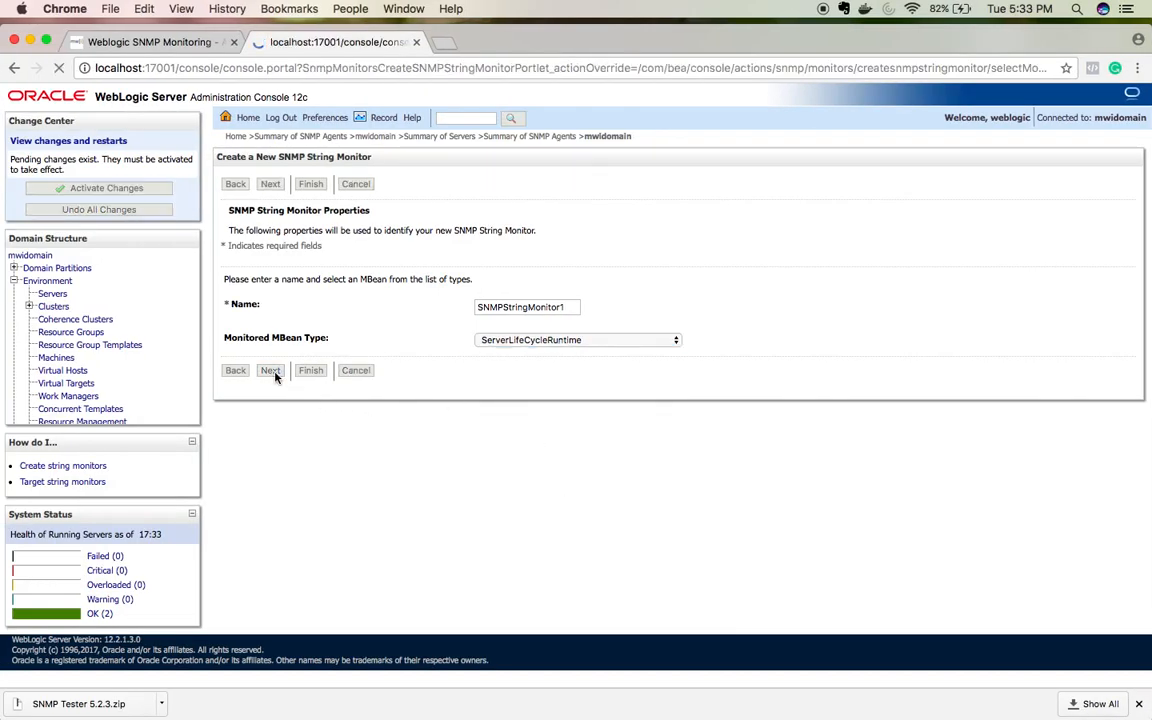
click(625, 282)
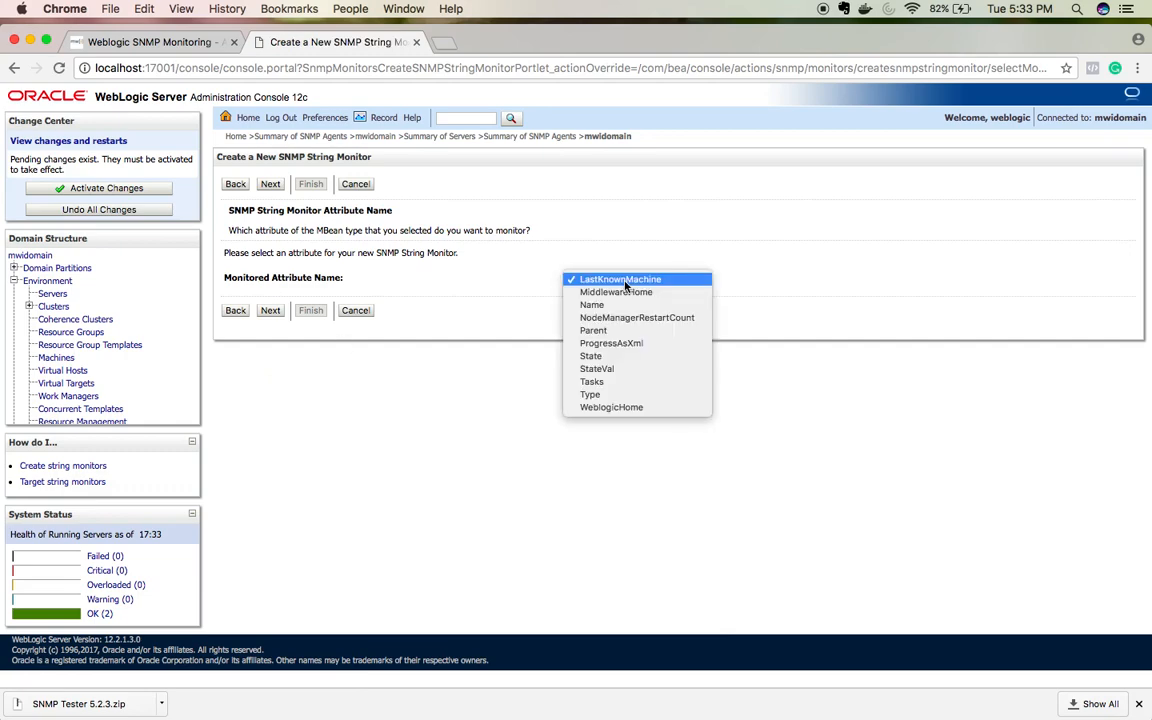
click(591, 356)
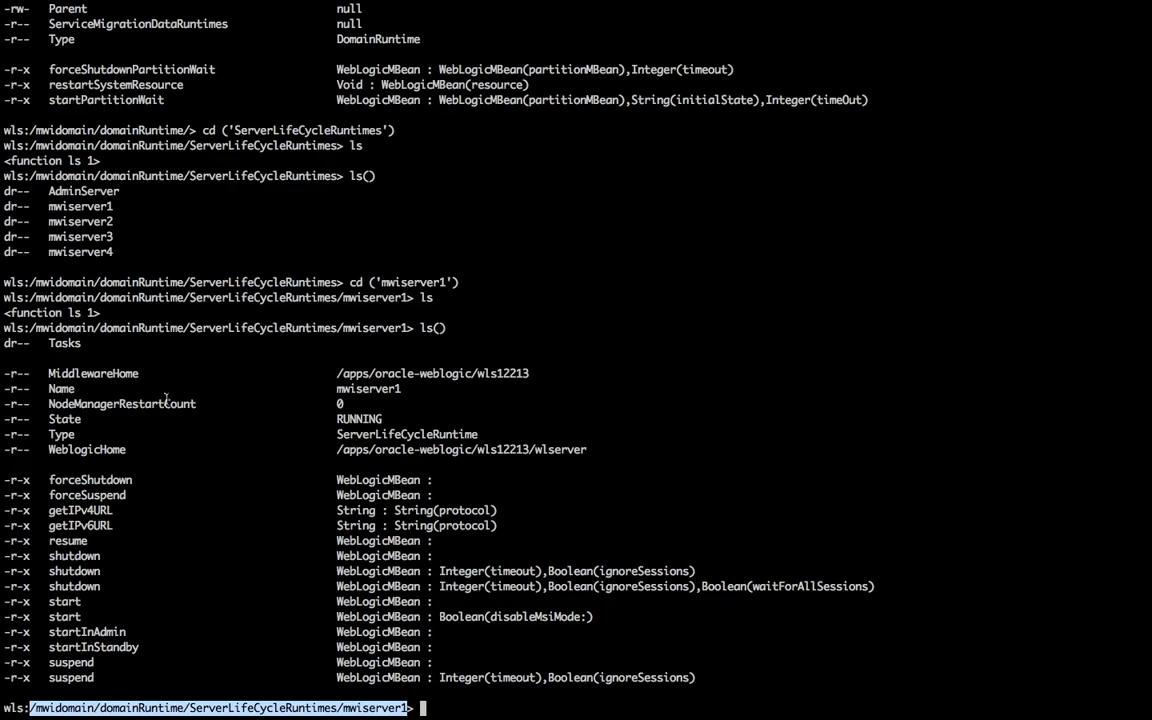
double_click(64, 419)
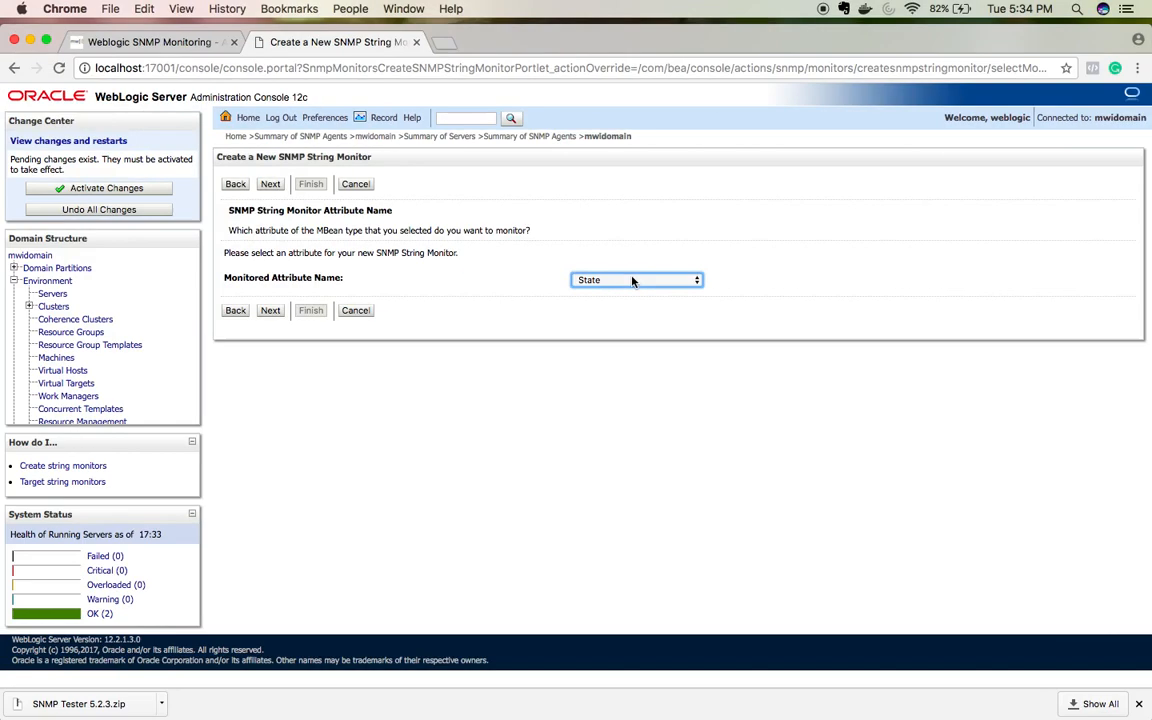
click(633, 280)
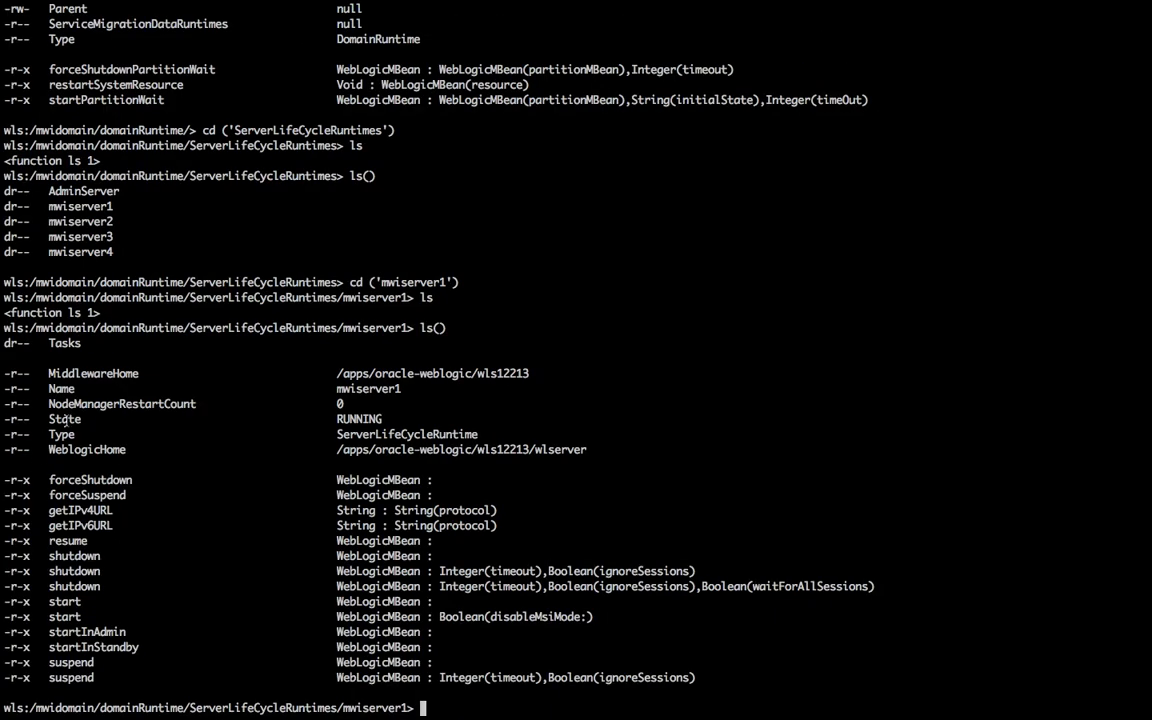
double_click(64, 419)
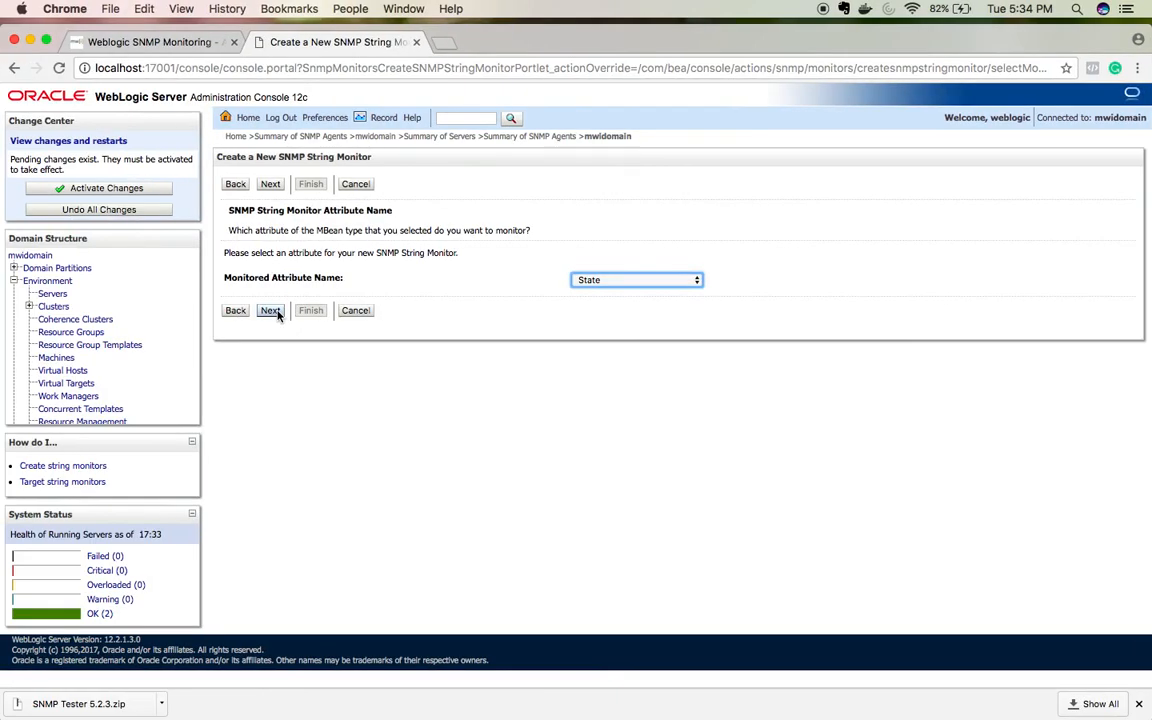
click(270, 310)
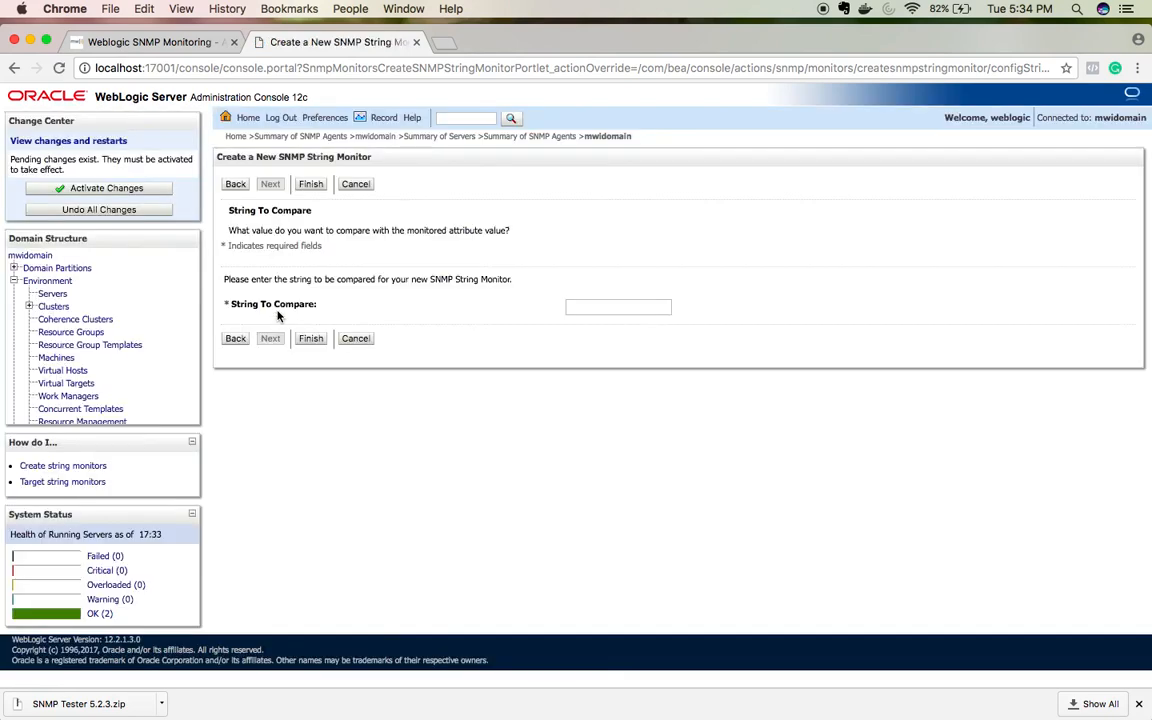
Step: Enter SHUTDOWN as the String To Compare, checking it against WLST's State output
click(614, 306)
key(ctrl+Right)
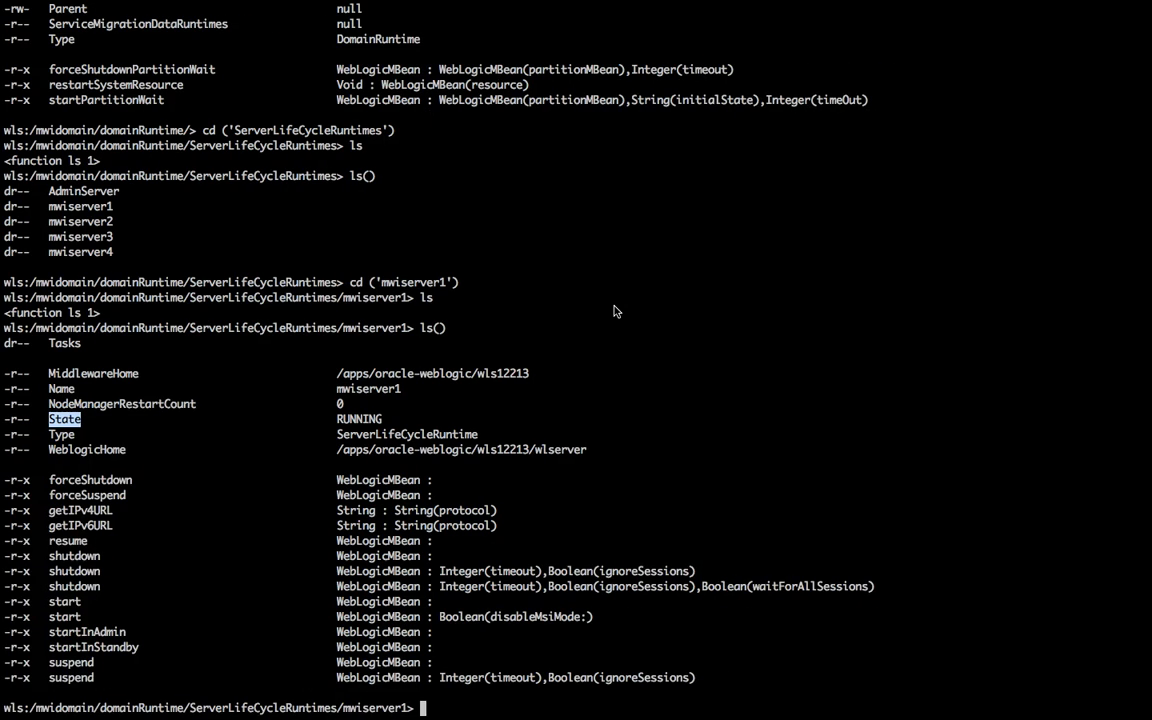
double_click(372, 421)
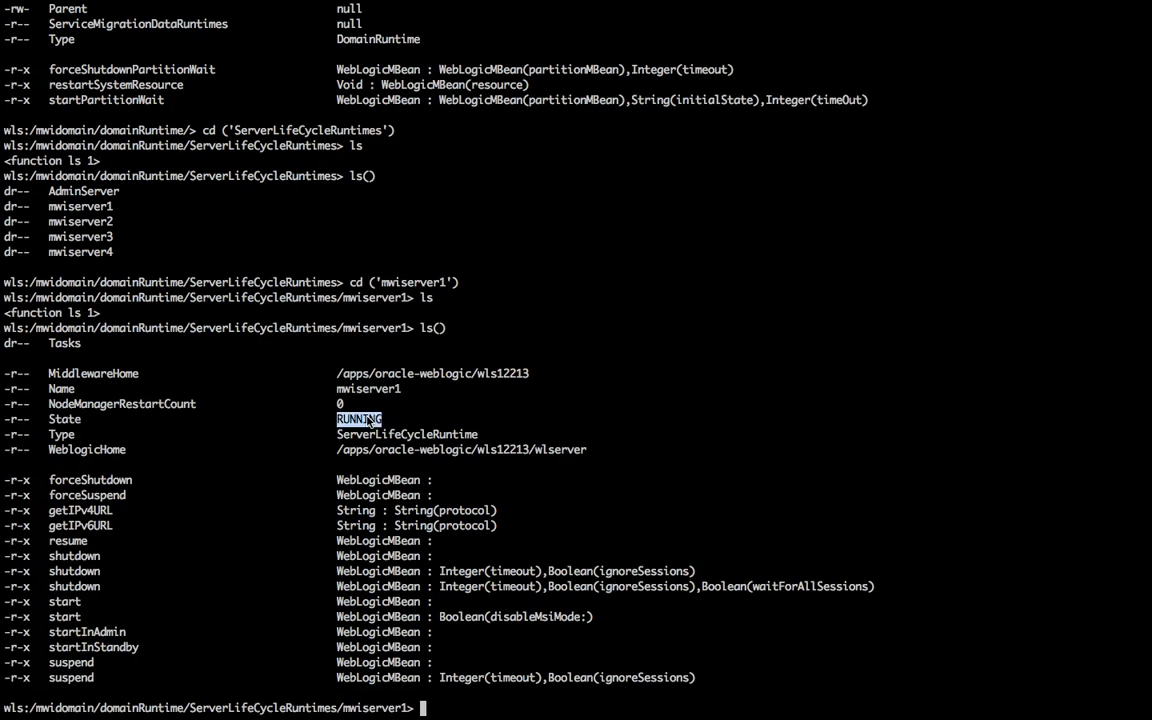
key(ctrl+Left)
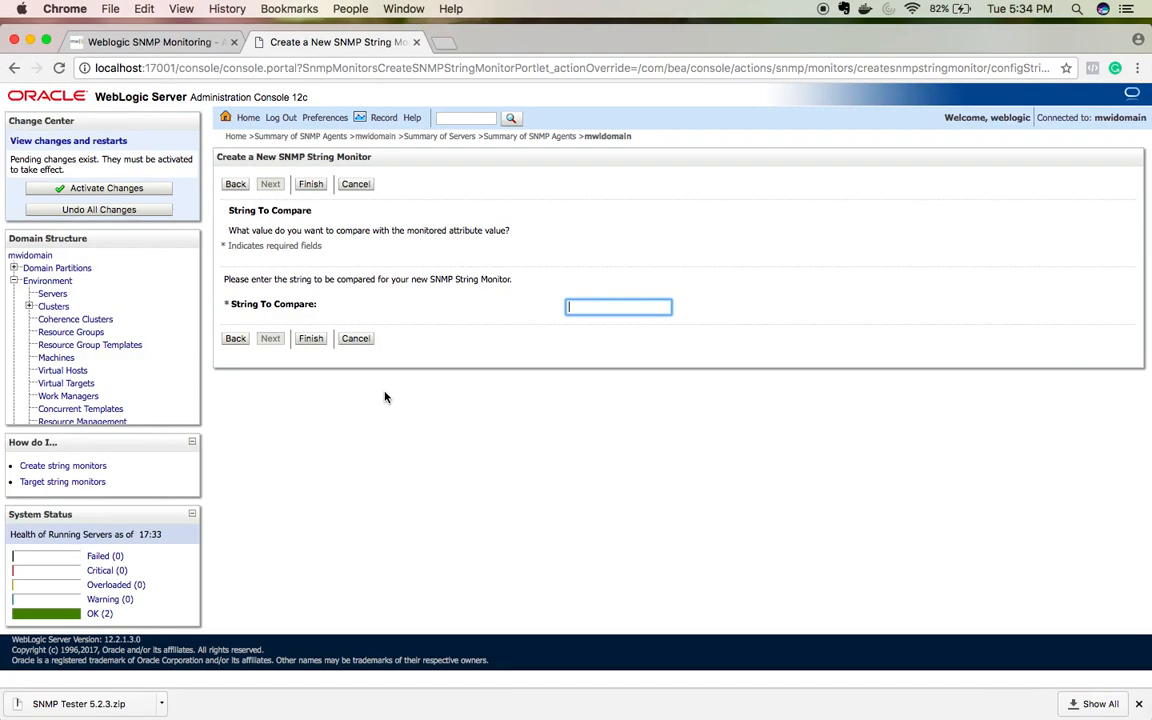
text(SHUTDOW)
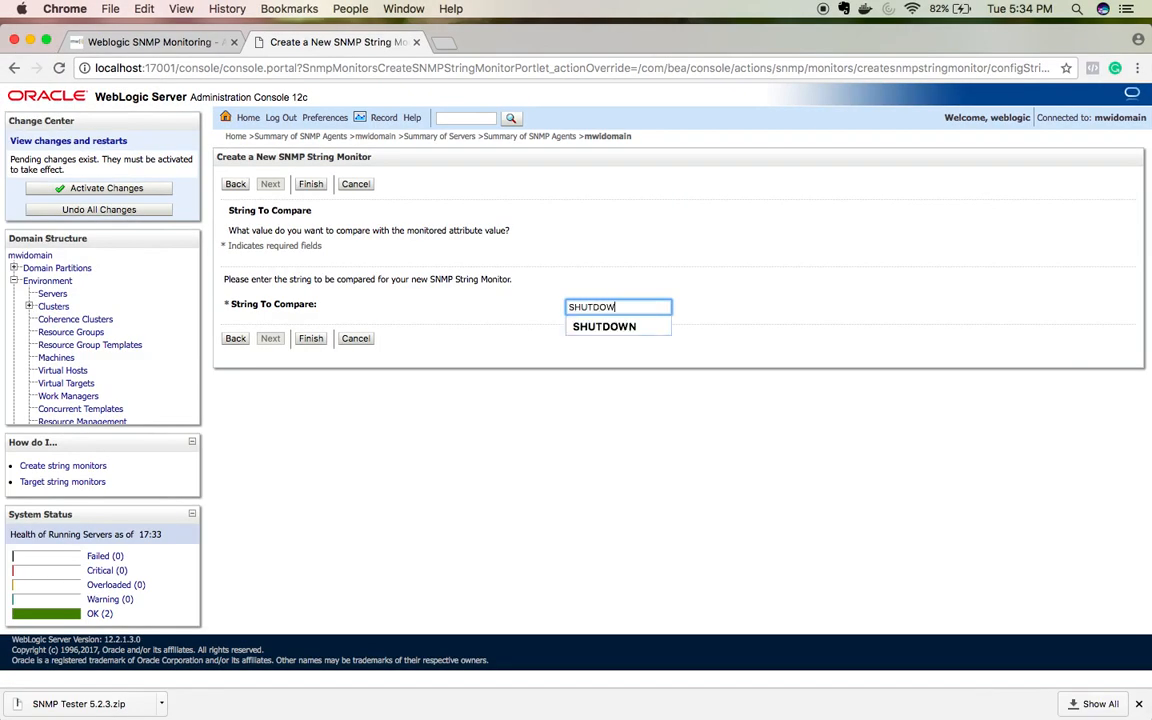
text(N)
click(419, 370)
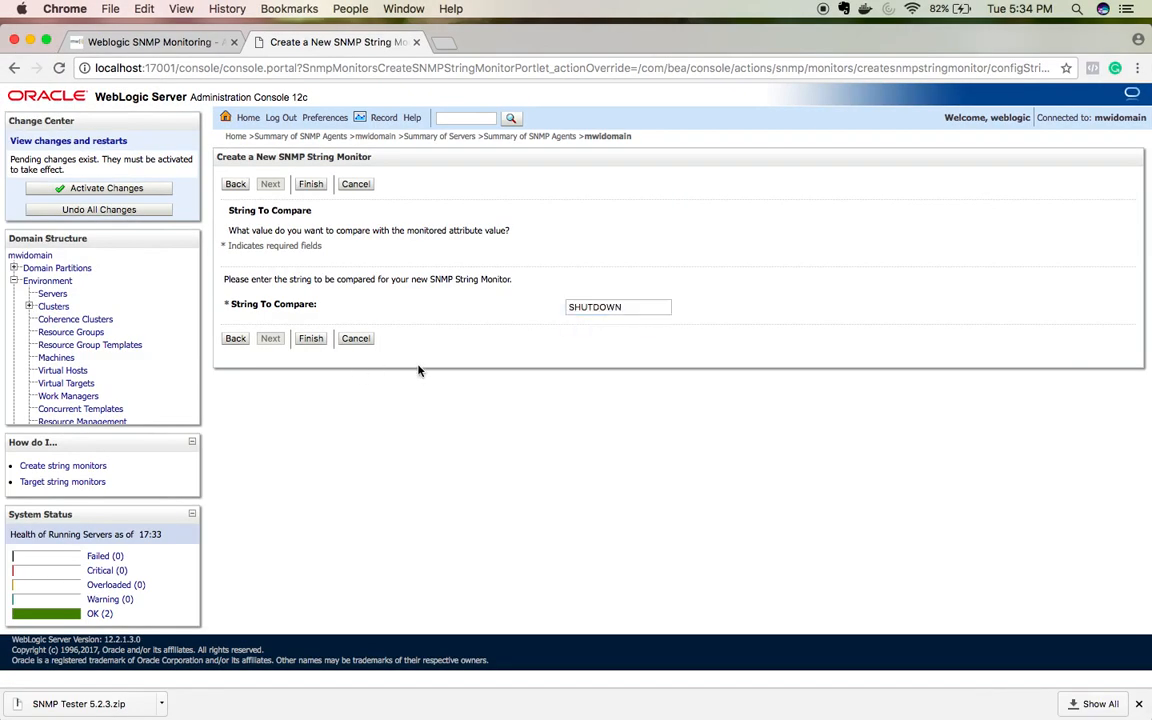
key(ctrl+Right)
key(ctrl+Left)
double_click(602, 307)
key(ctrl+Right)
key(ctrl+Left)
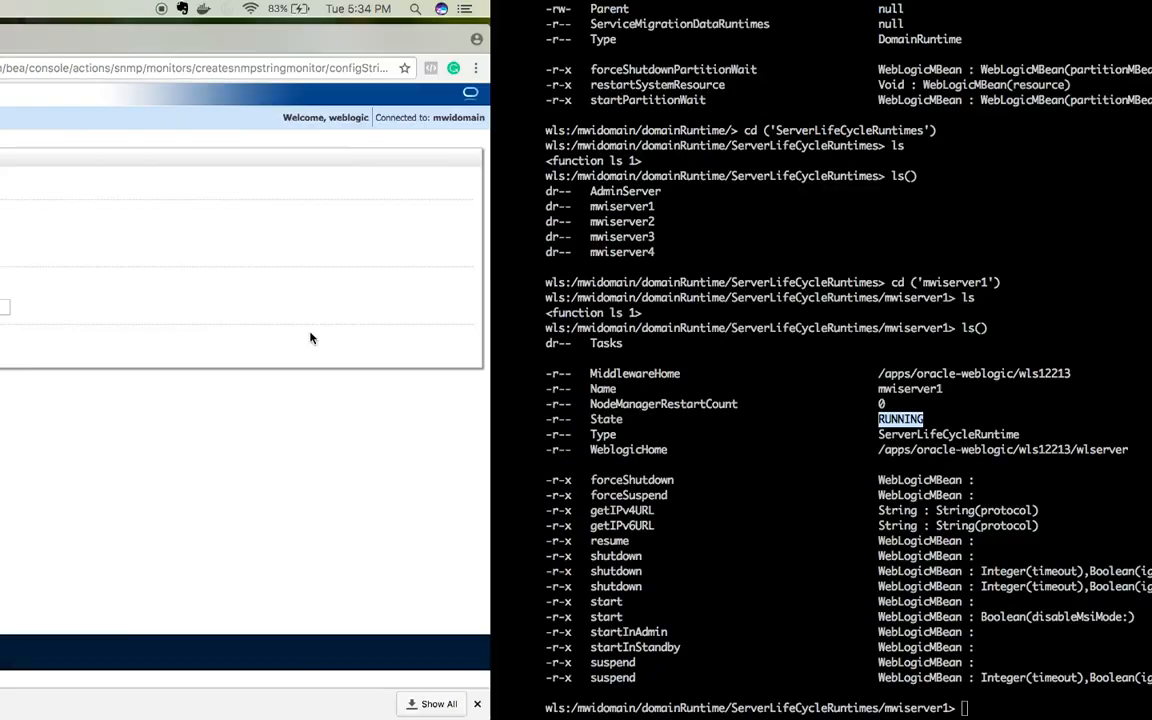
key(ctrl+Right)
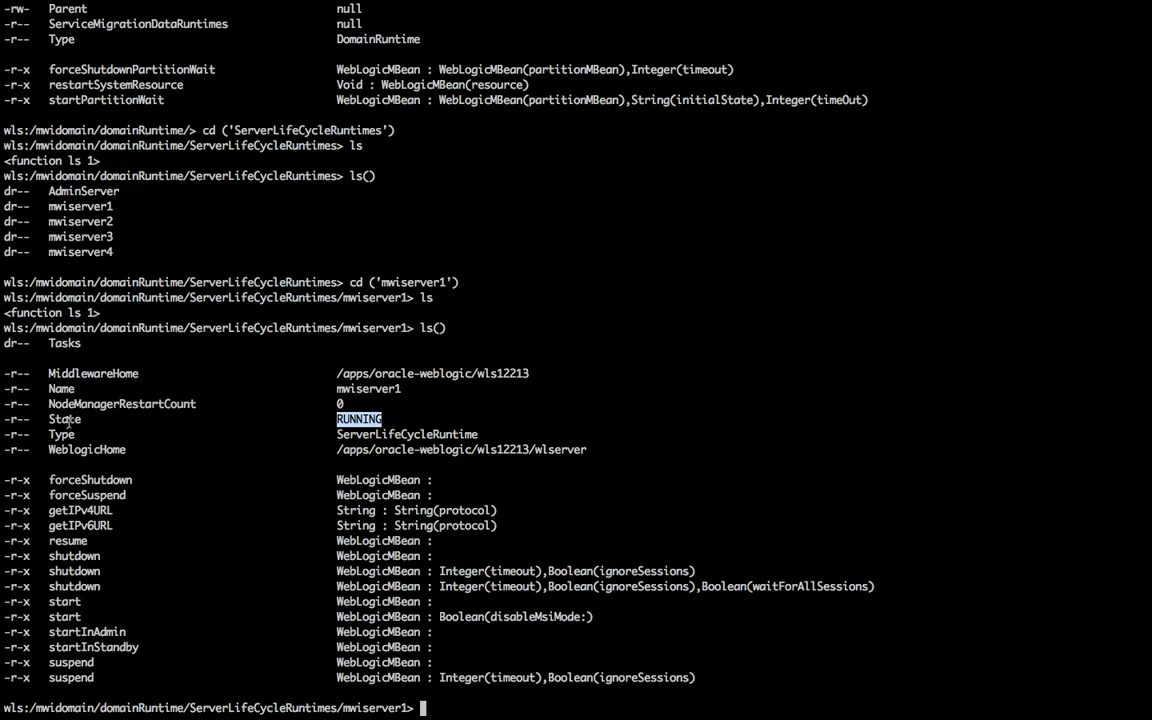
key(ctrl+Left)
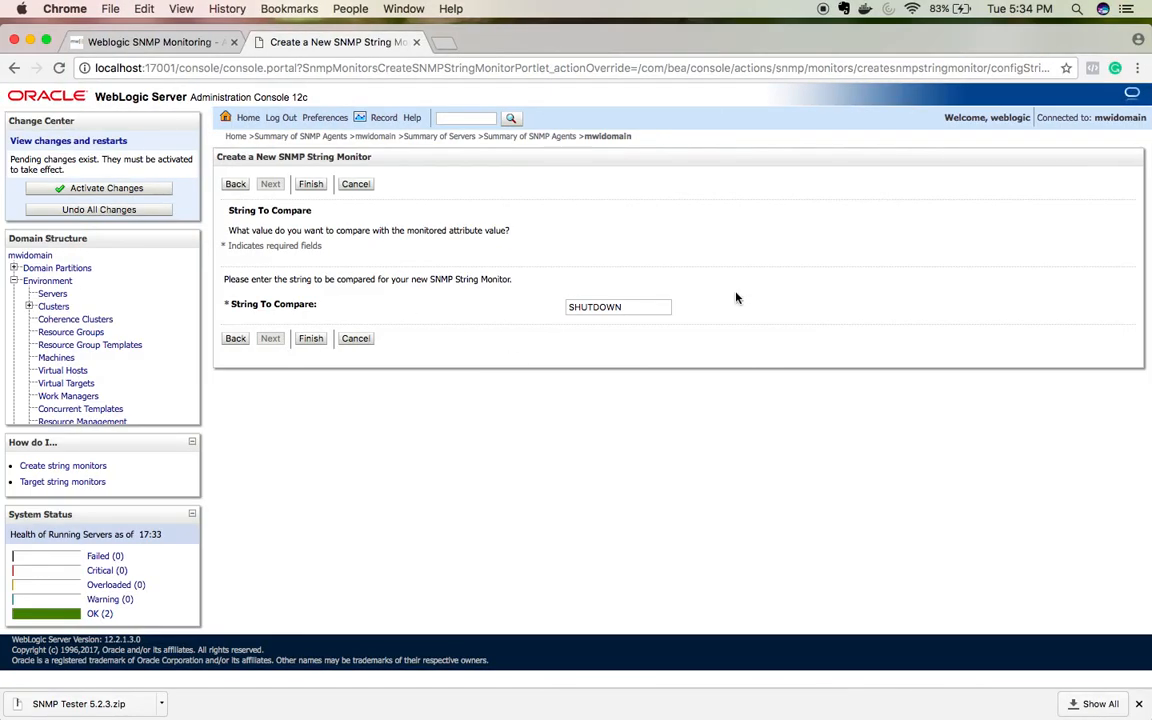
Step: Finish creating the SHUTDOWN string monitor SNMPStringMonitor1
click(311, 339)
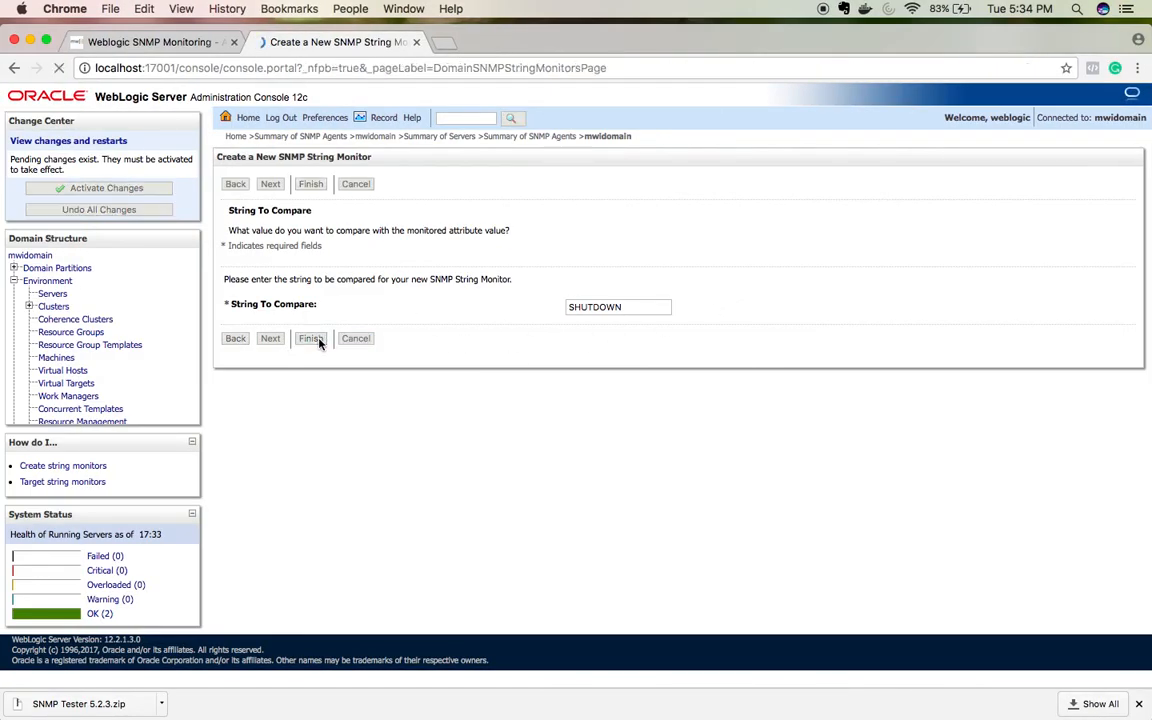
key(ctrl+Right)
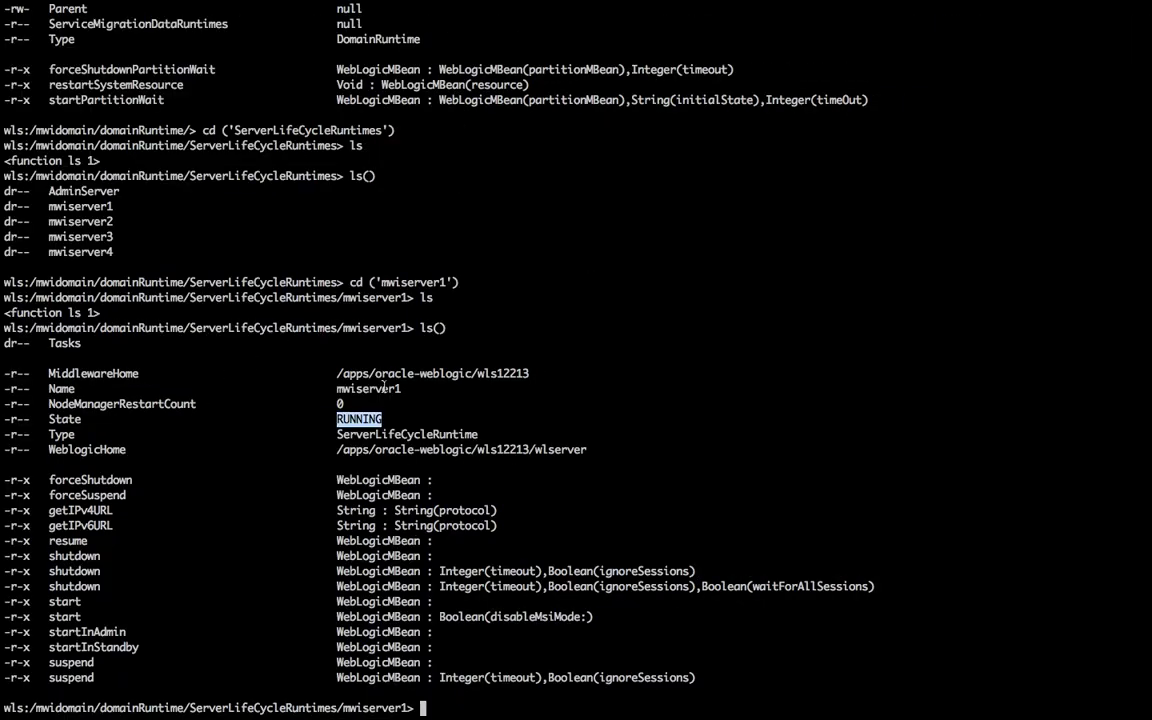
double_click(378, 328)
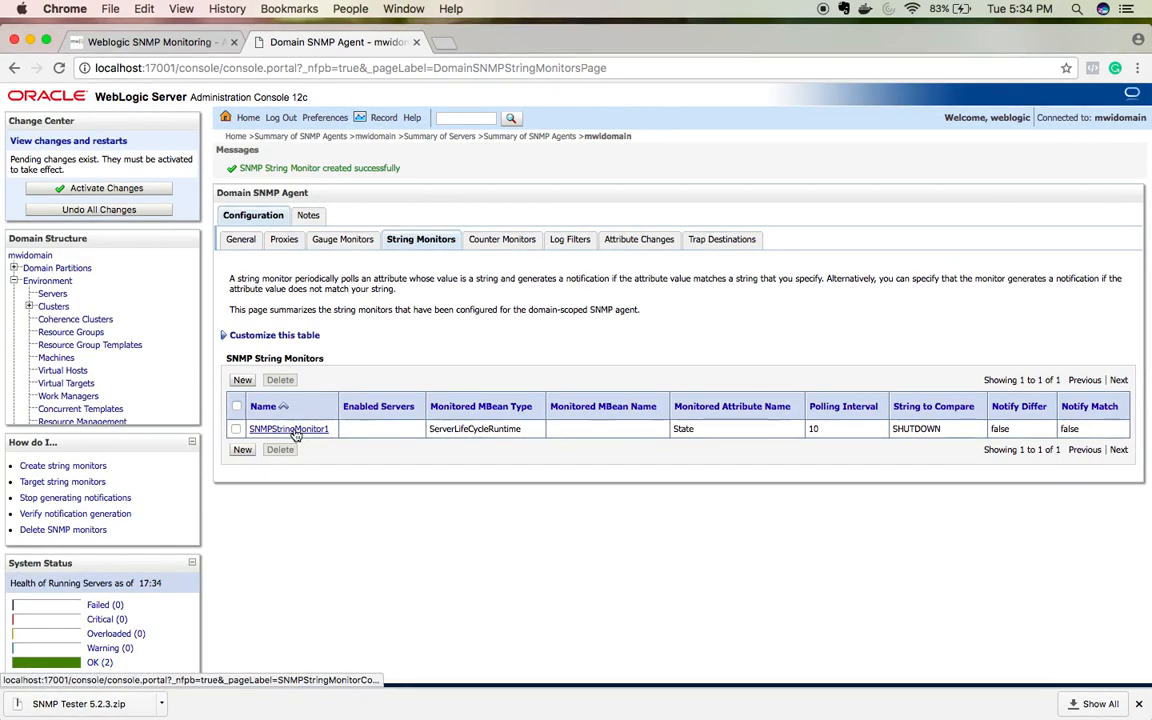
Step: Set SNMPStringMonitor1's Monitored MBean Name to mwiserver1 and save
click(293, 430)
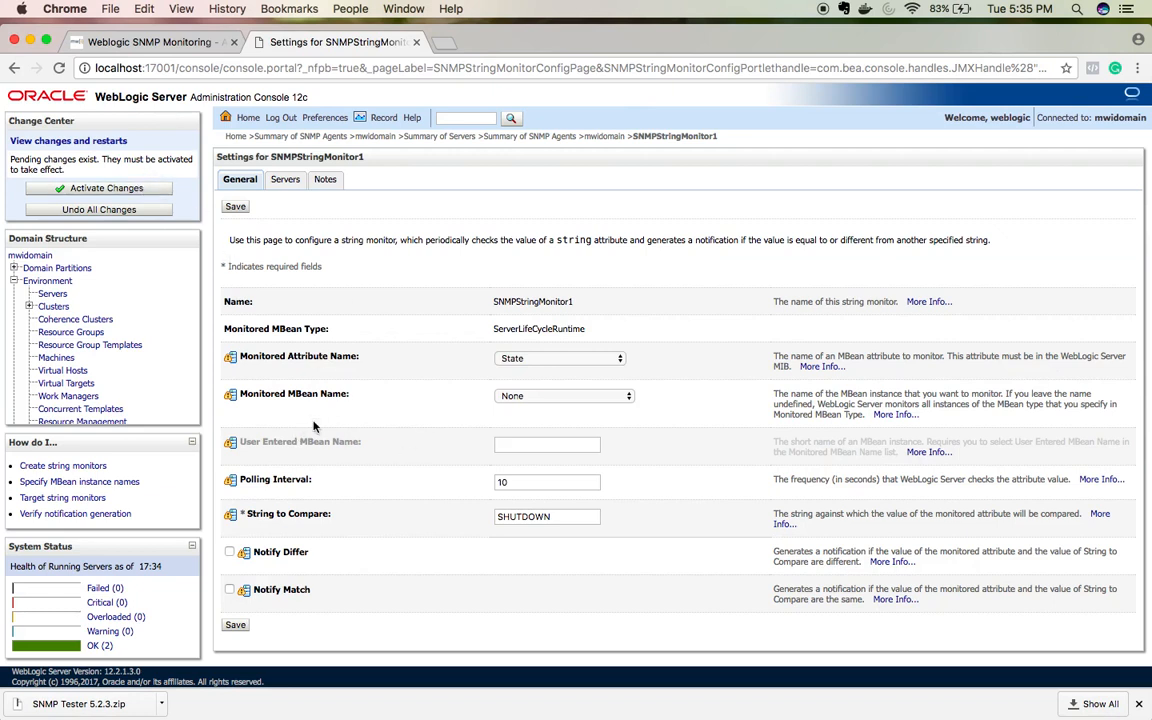
click(548, 396)
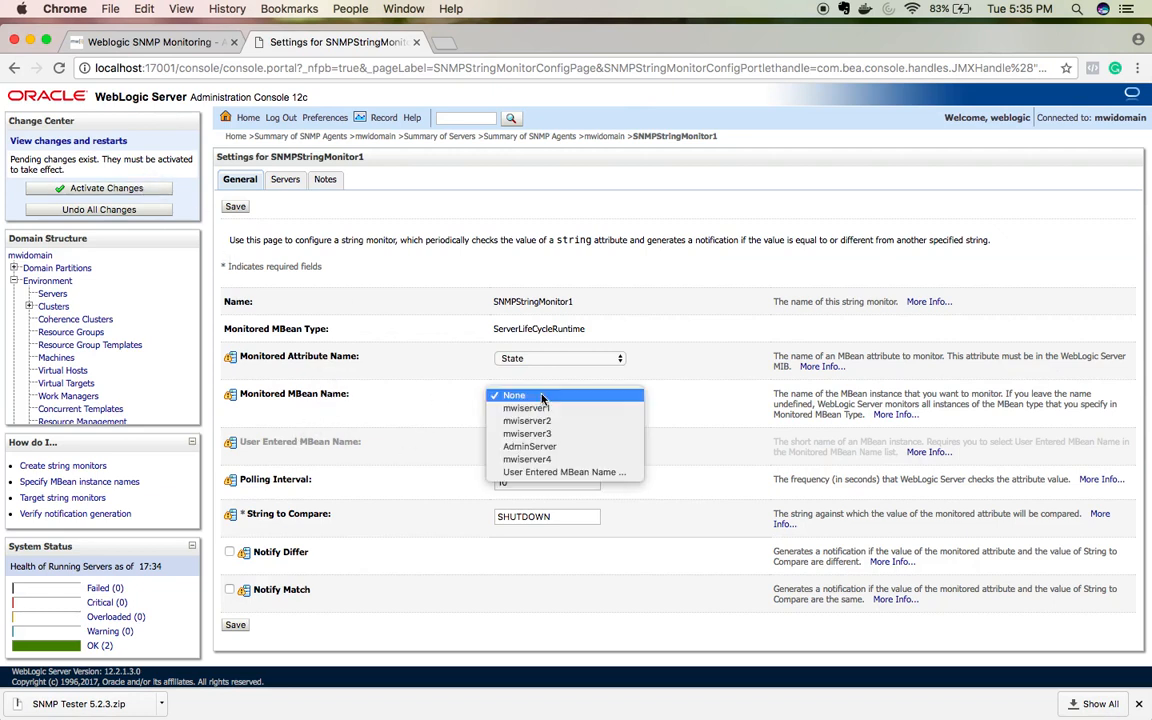
click(540, 410)
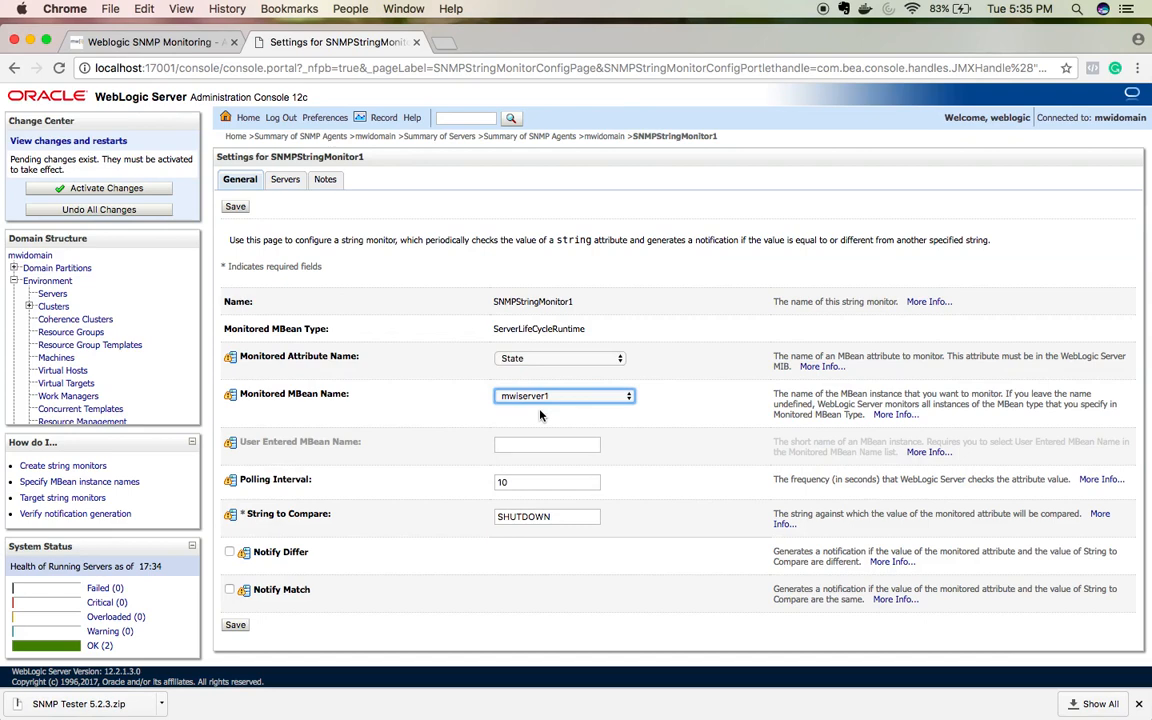
scroll(540, 415, down, 1)
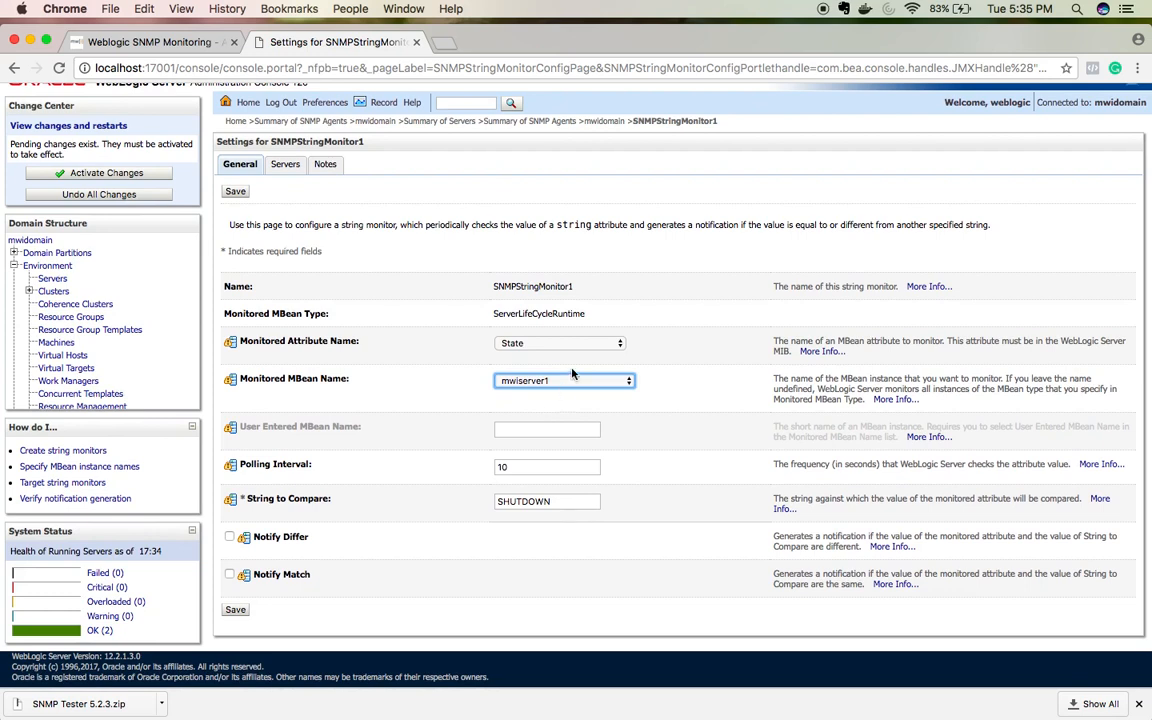
click(566, 385)
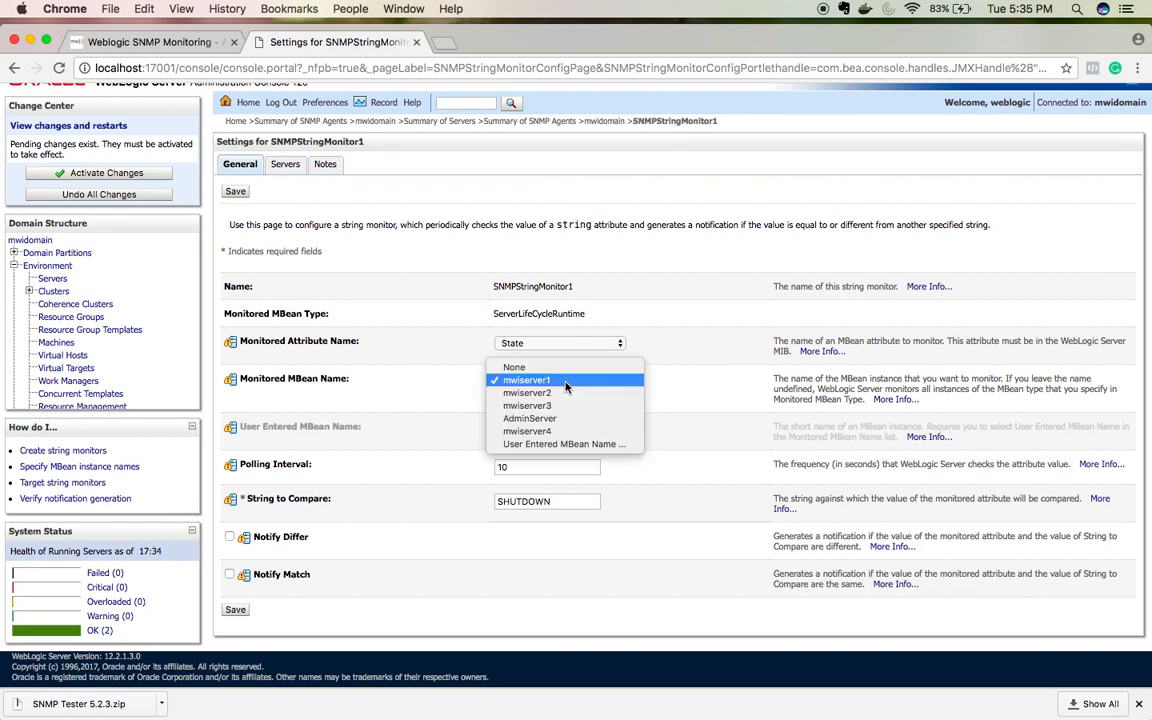
click(438, 414)
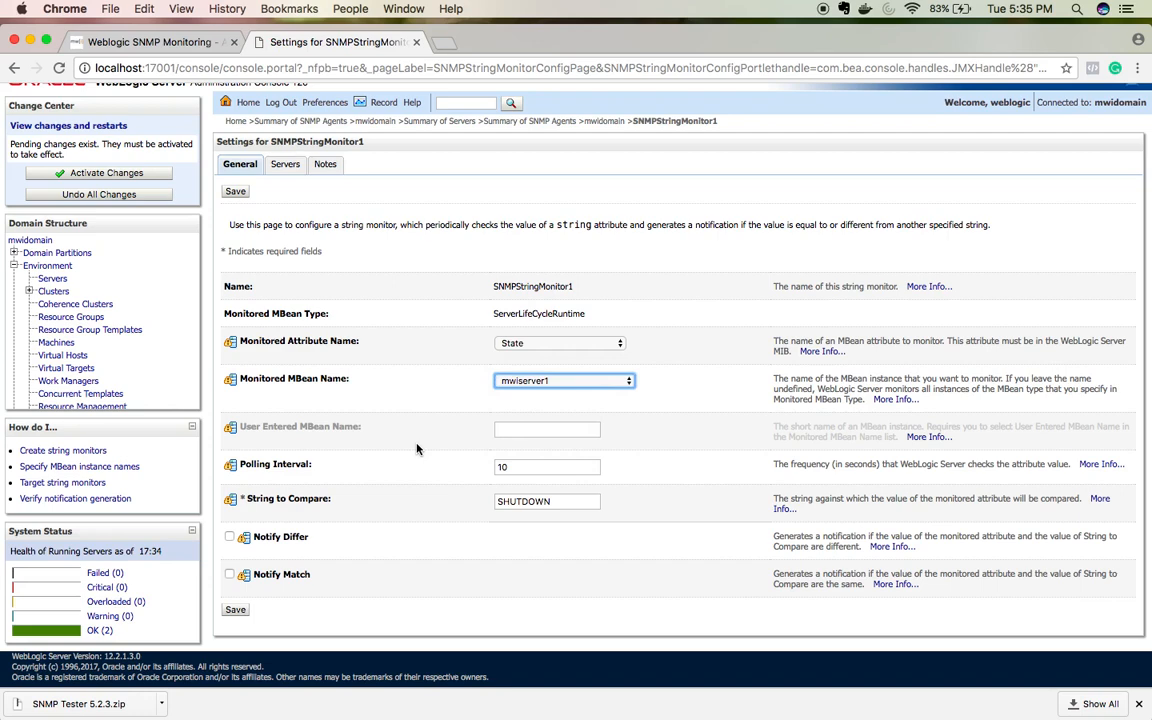
click(243, 612)
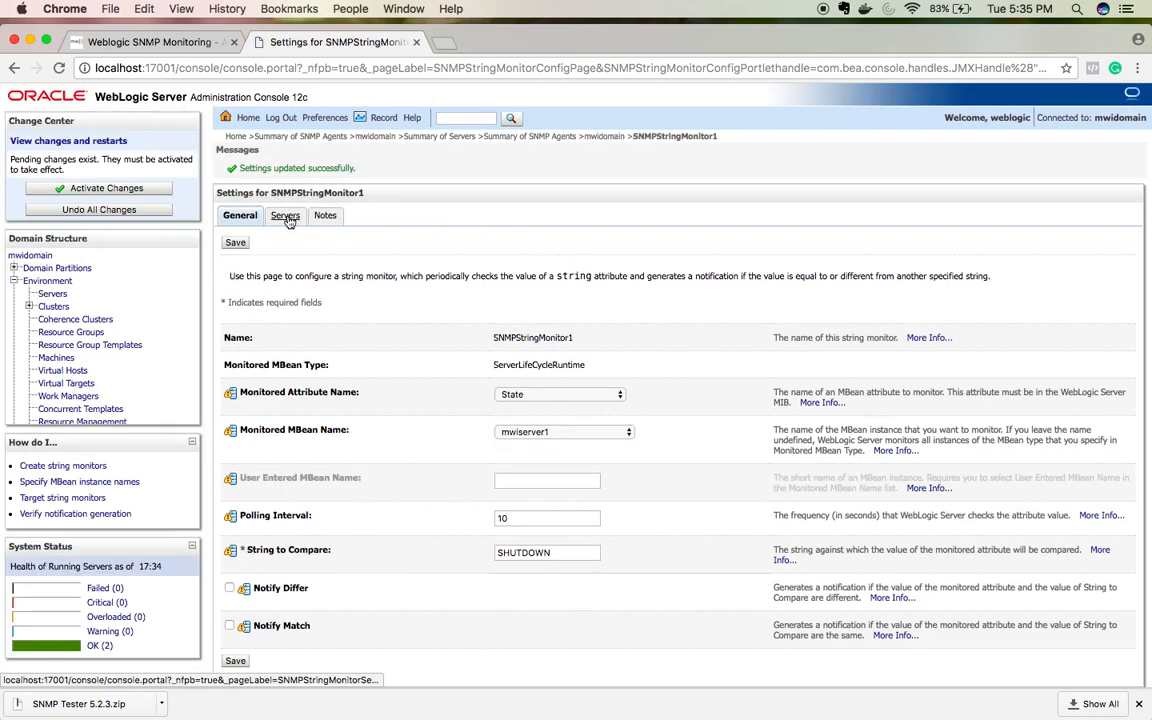
Step: Review the ServerLifeCycleRuntime State monitor, then view mwidomain's empty Trap Destinations list
click(601, 138)
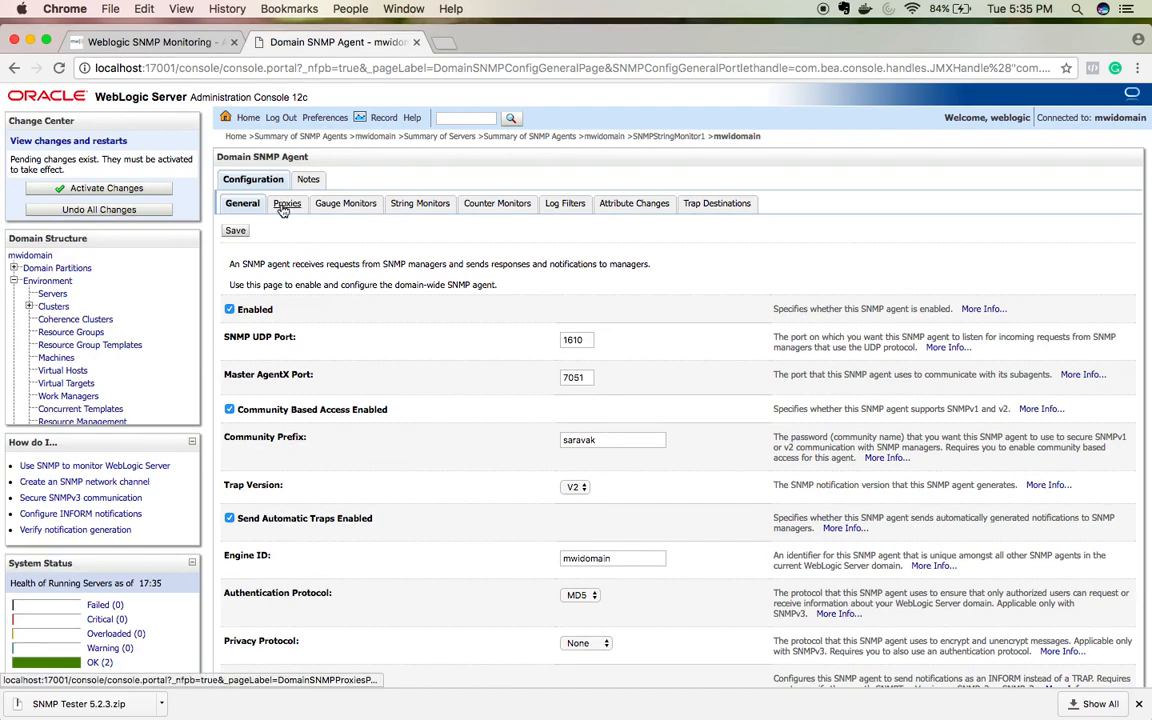
click(392, 206)
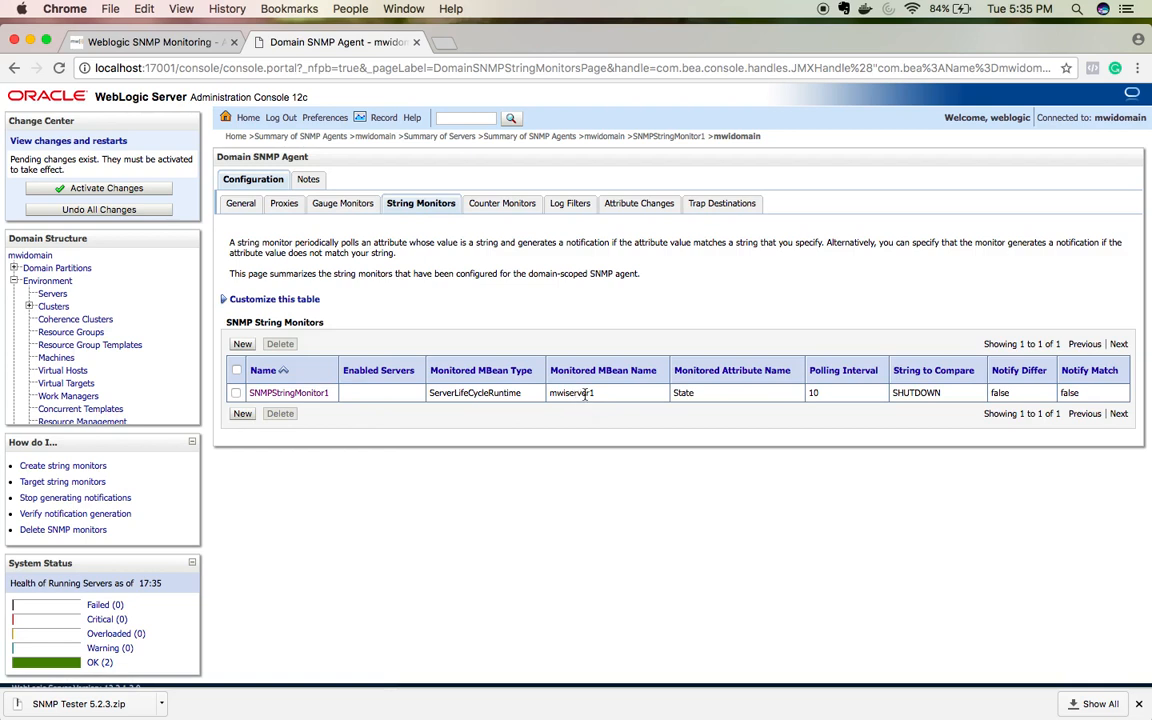
double_click(469, 394)
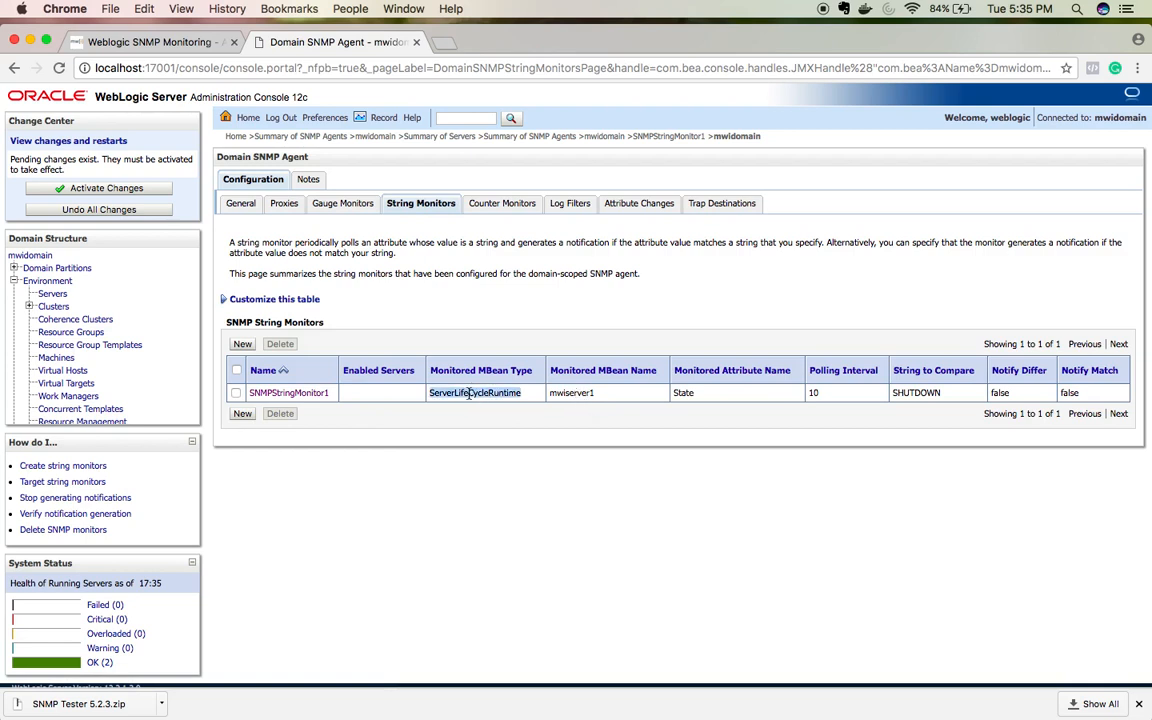
double_click(683, 392)
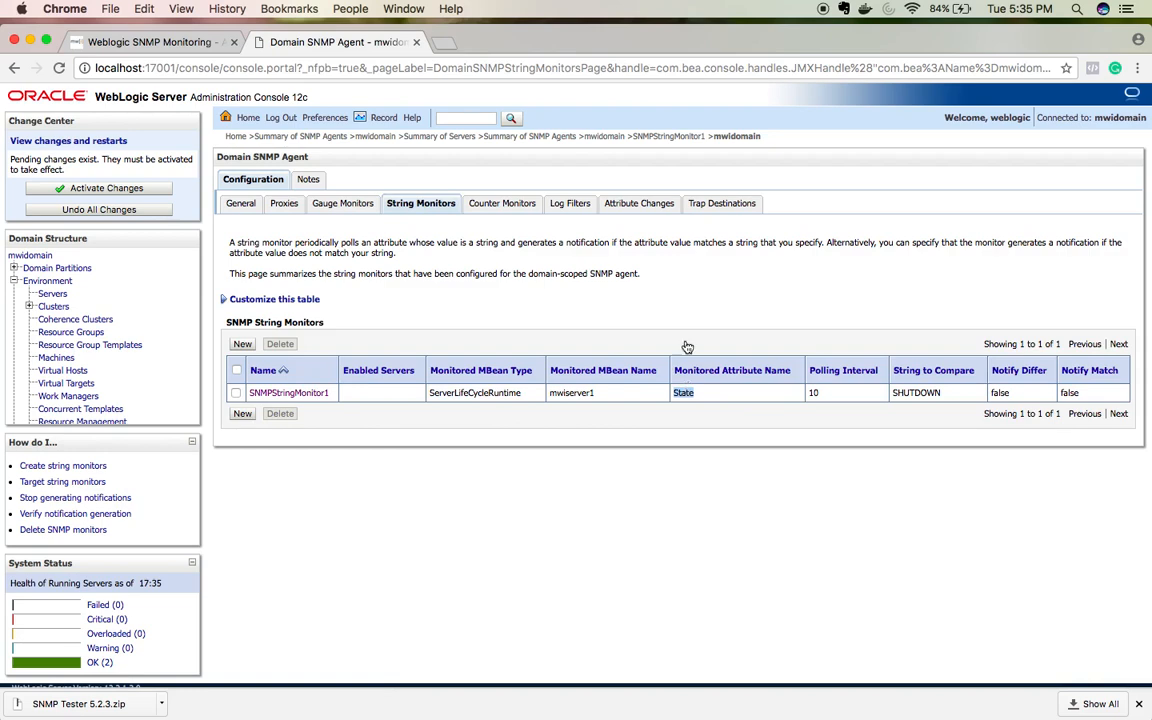
click(711, 205)
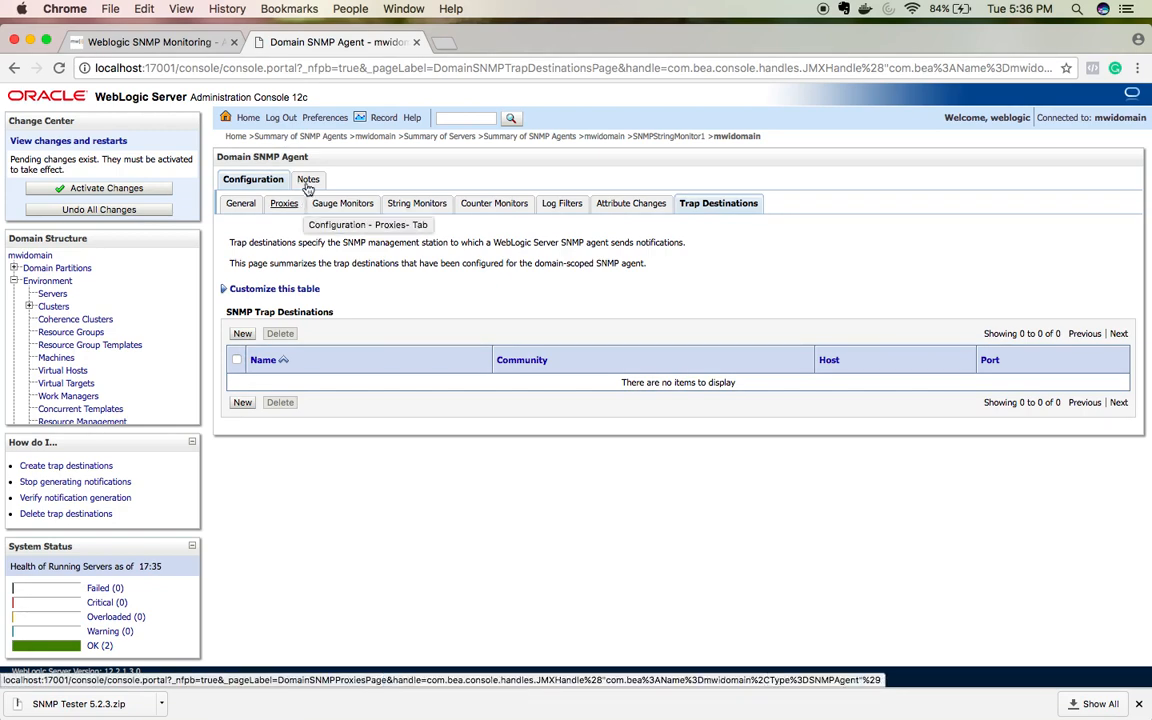
click(147, 43)
scroll(559, 344, up, 15)
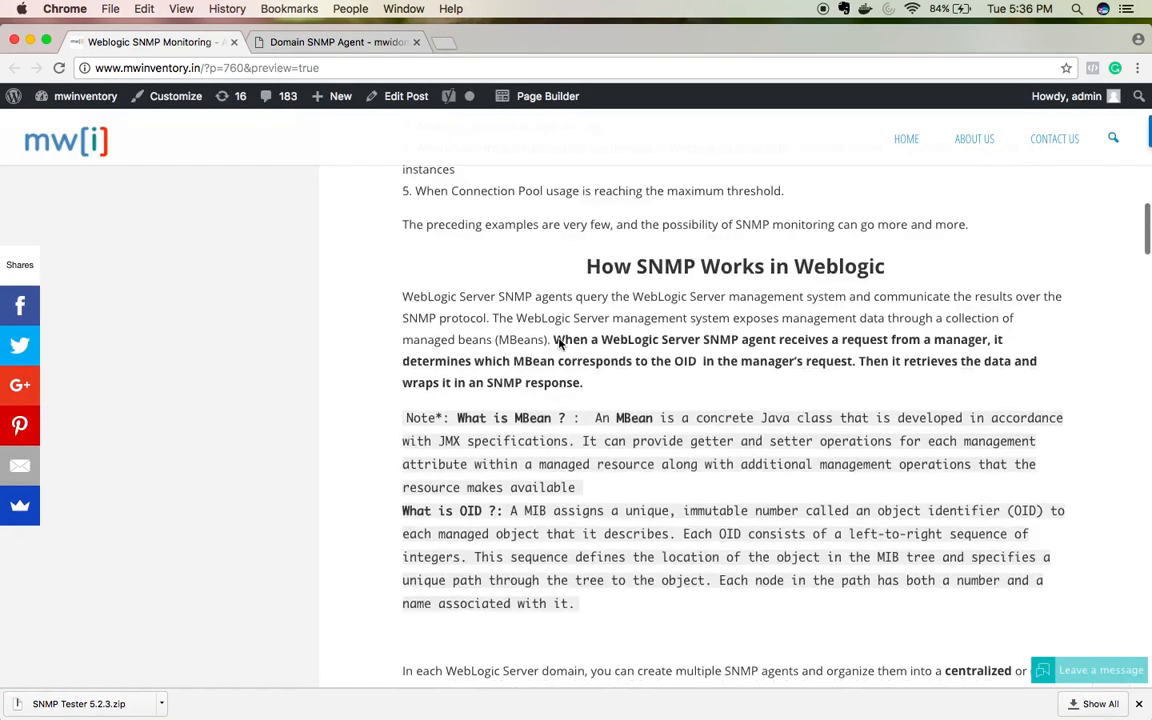
scroll(559, 344, down, 15)
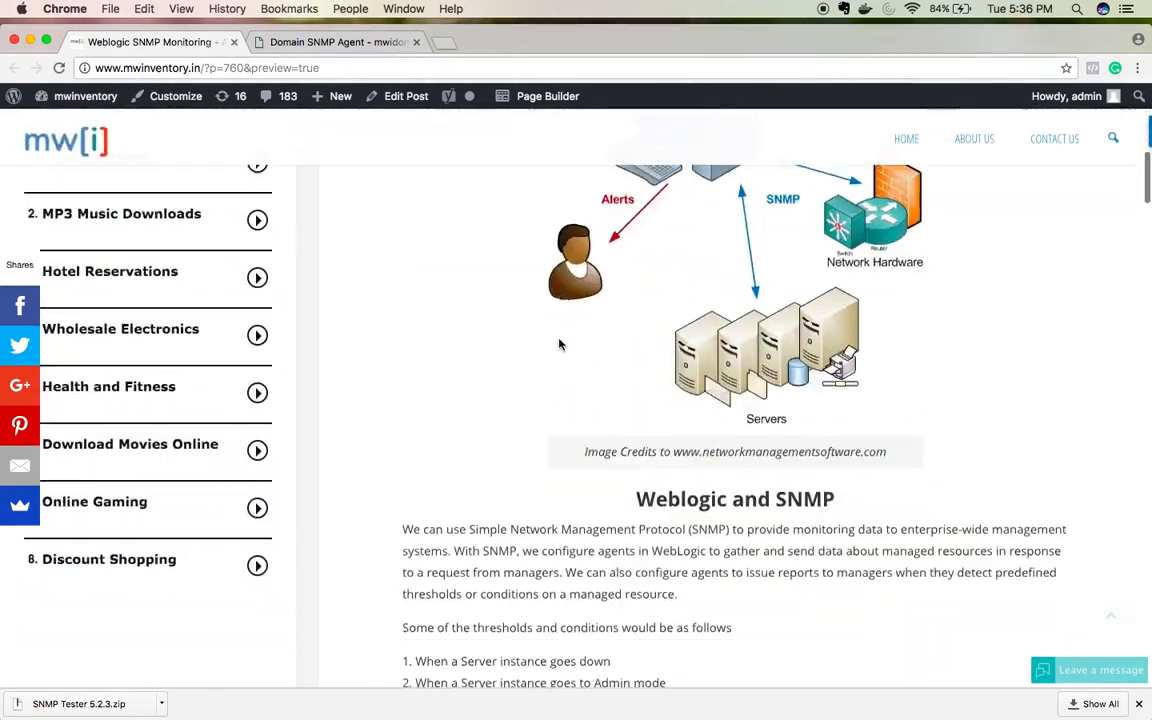
scroll(560, 339, up, 4)
scroll(560, 339, up, 3)
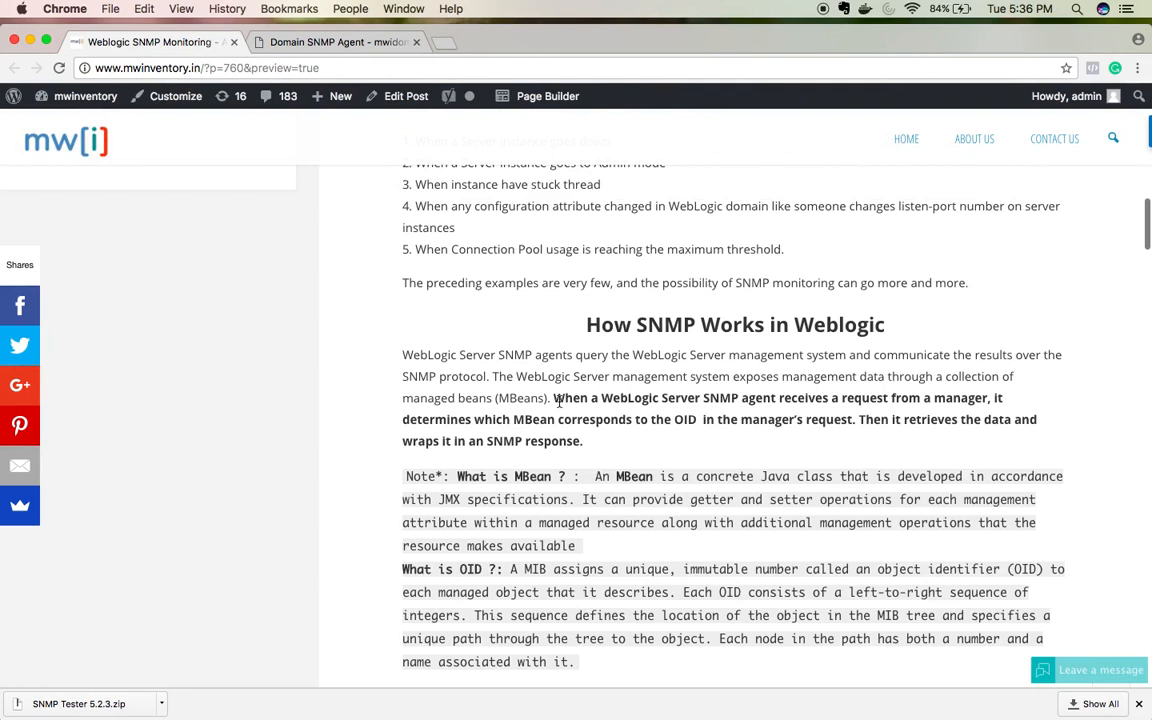
drag(555, 398, 590, 442)
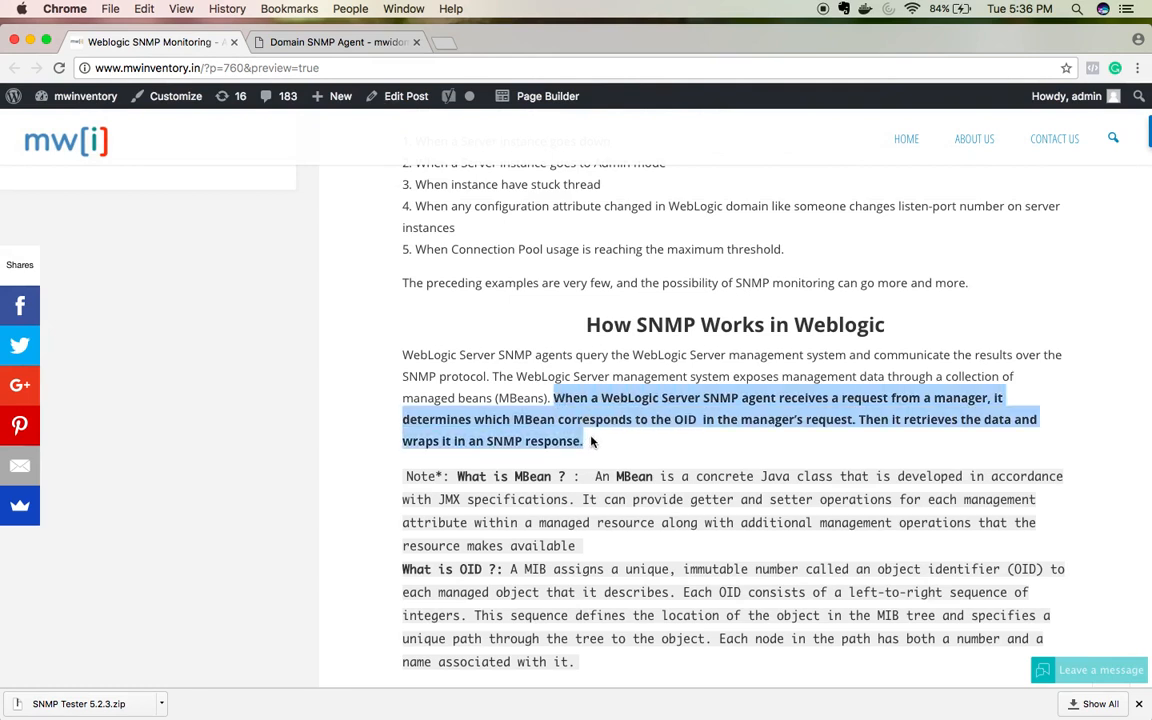
click(741, 399)
click(685, 440)
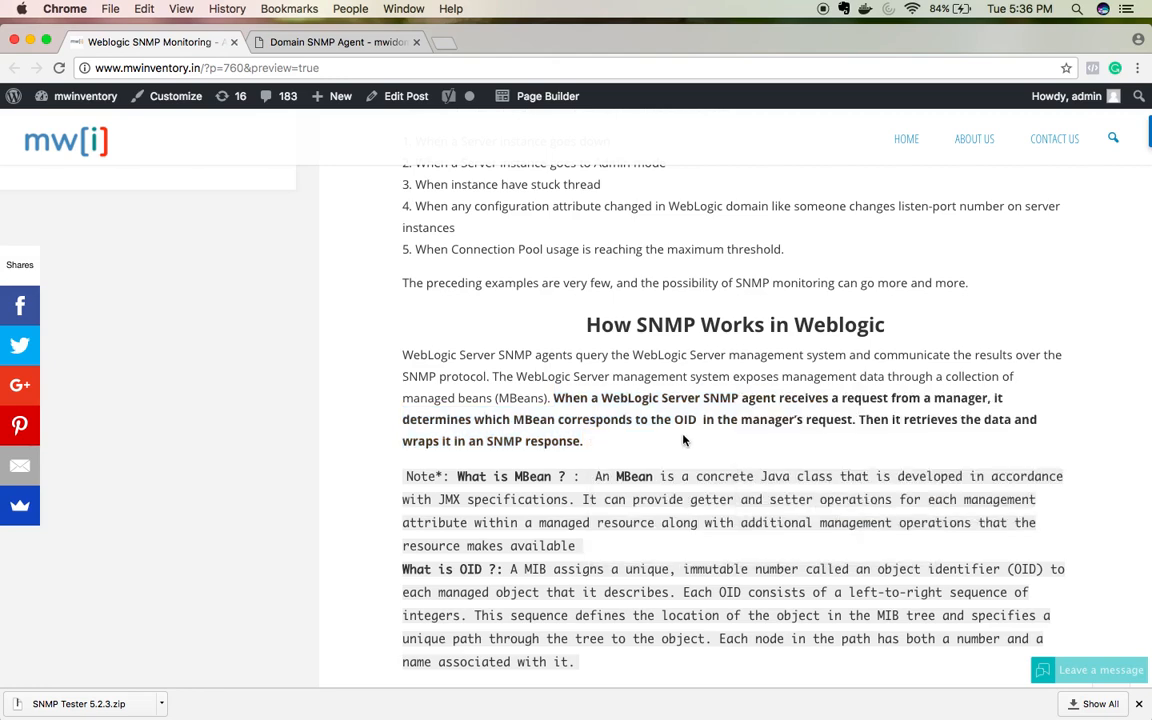
scroll(685, 440, down, 3)
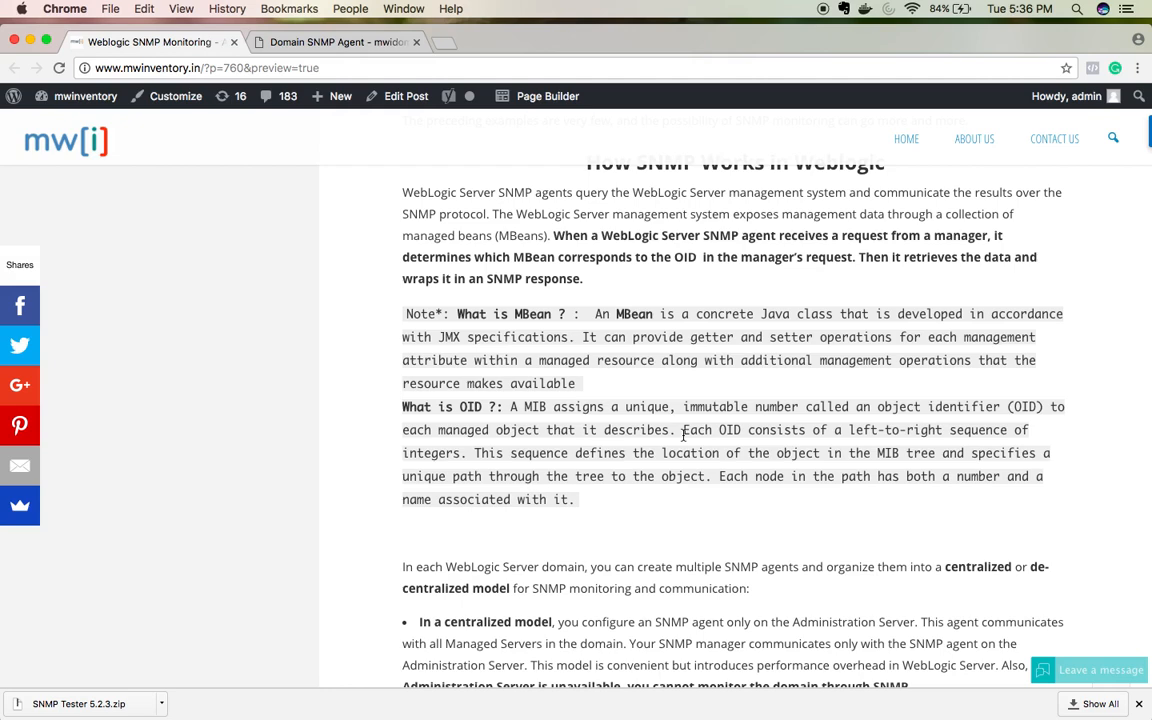
scroll(684, 435, down, 1)
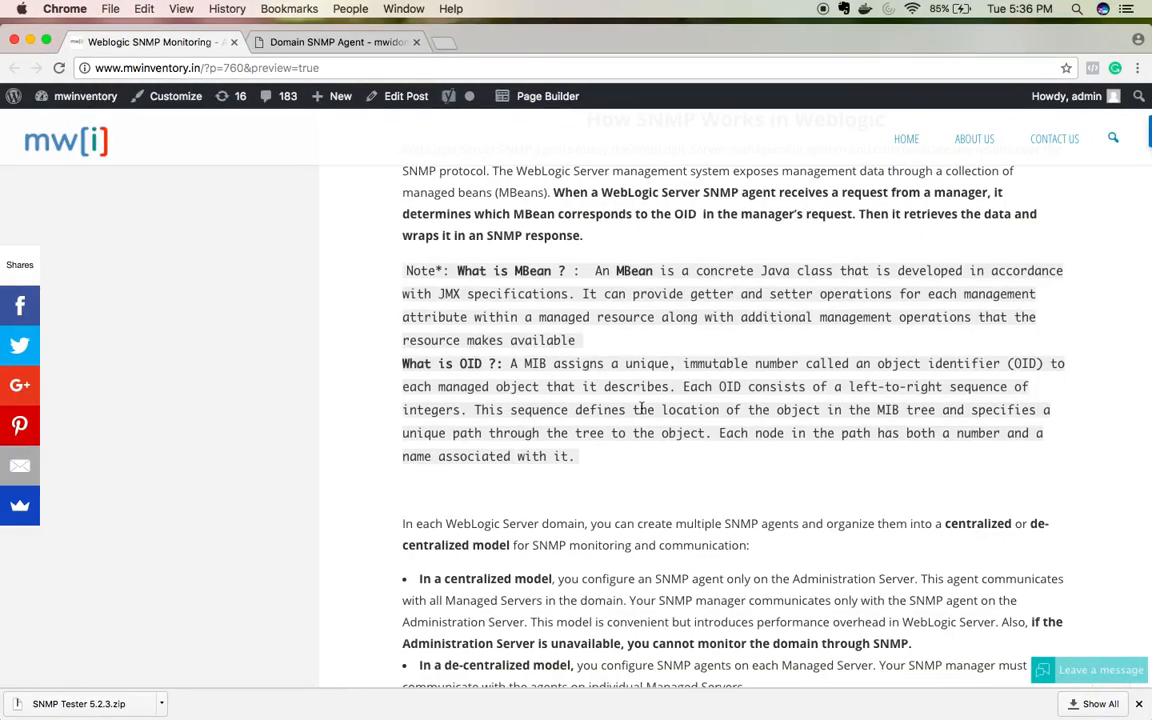
click(366, 42)
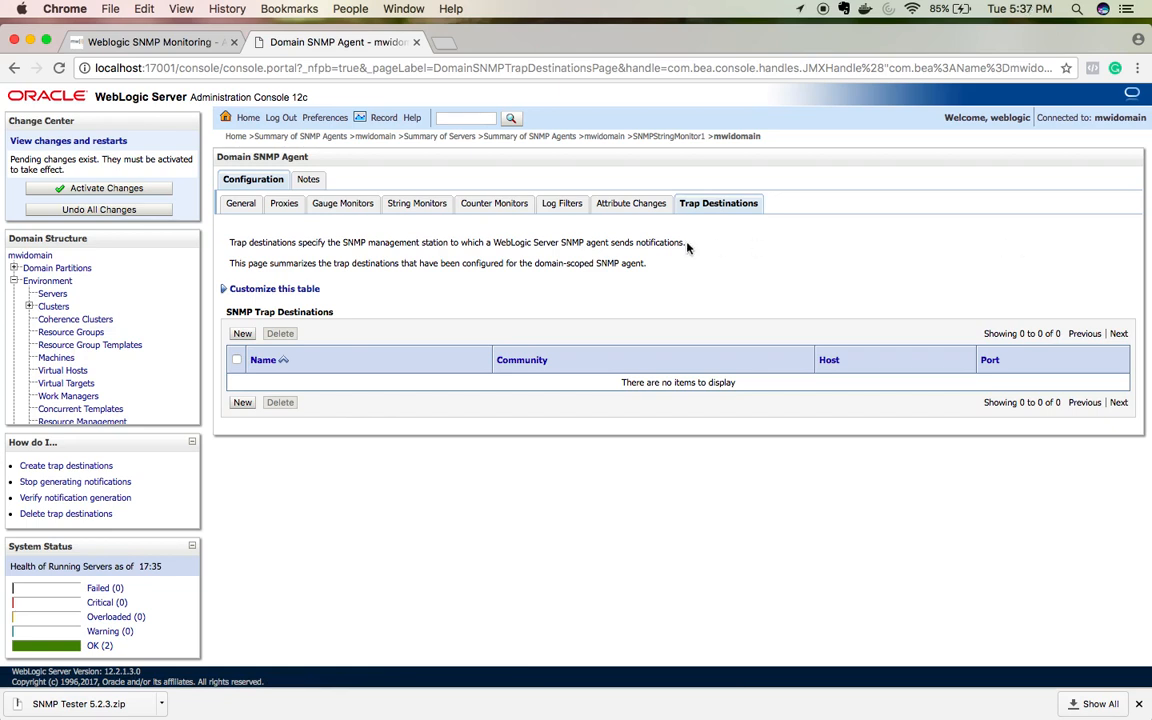
Step: Begin a new trap destination named TrapDestination1 and clear its Community field
click(242, 334)
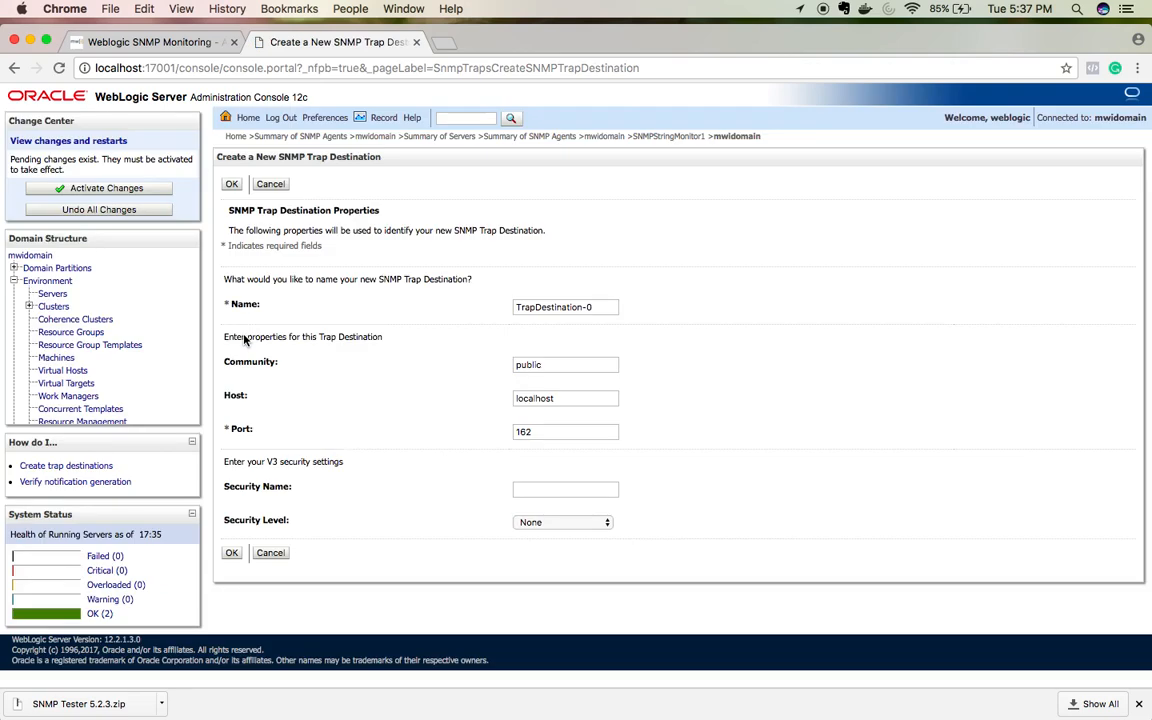
click(598, 309)
key(BackSpace)
key(BackSpace)
text(1)
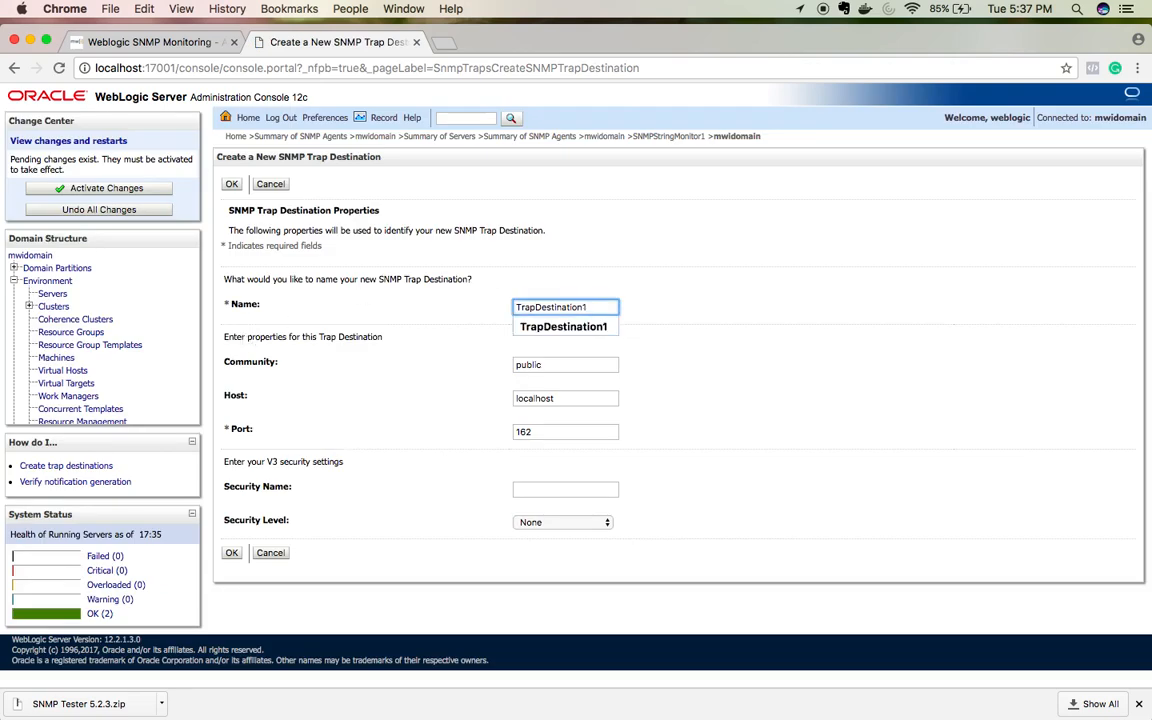
click(689, 367)
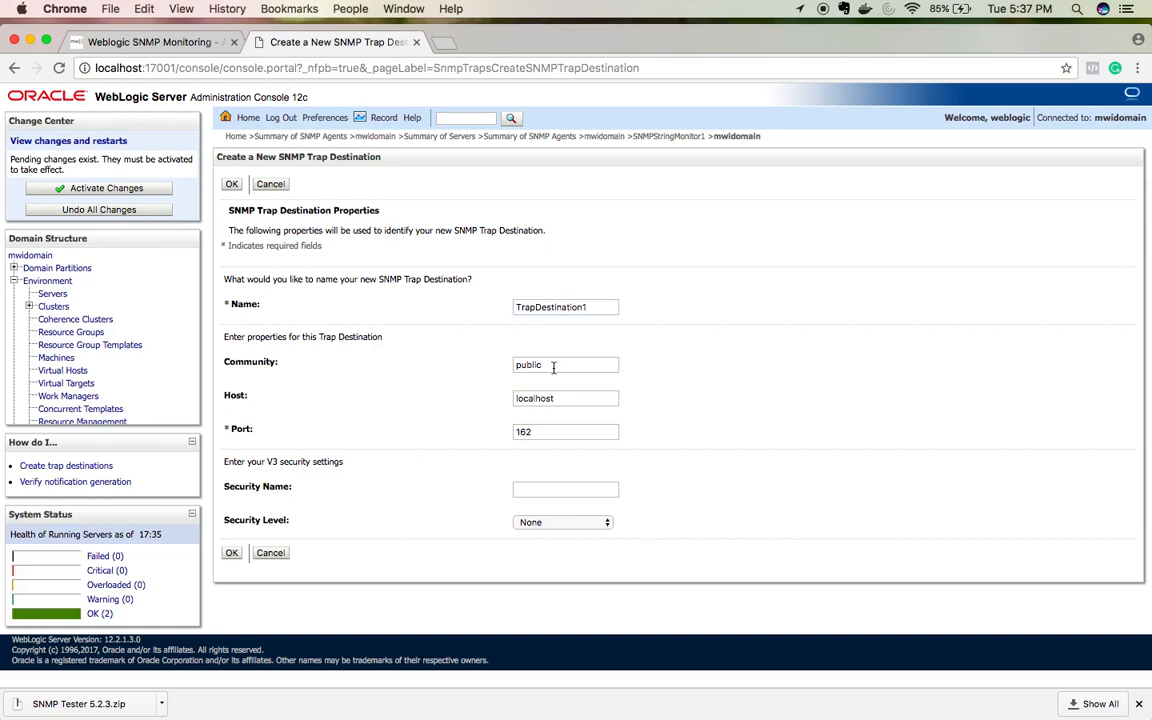
click(554, 367)
double_click(523, 365)
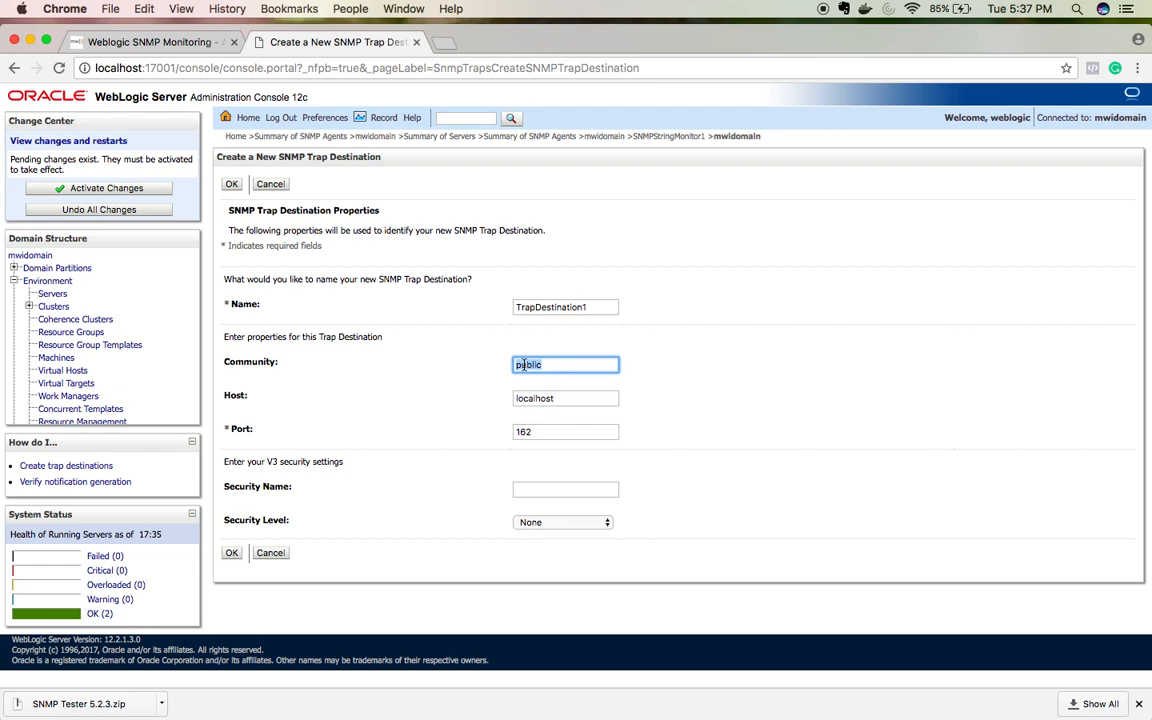
text(pr)
key(BackSpace)
key(BackSpace)
Step: Discard the unsaved trap destination form and open the mwidomain domain SNMP agent
click(530, 138)
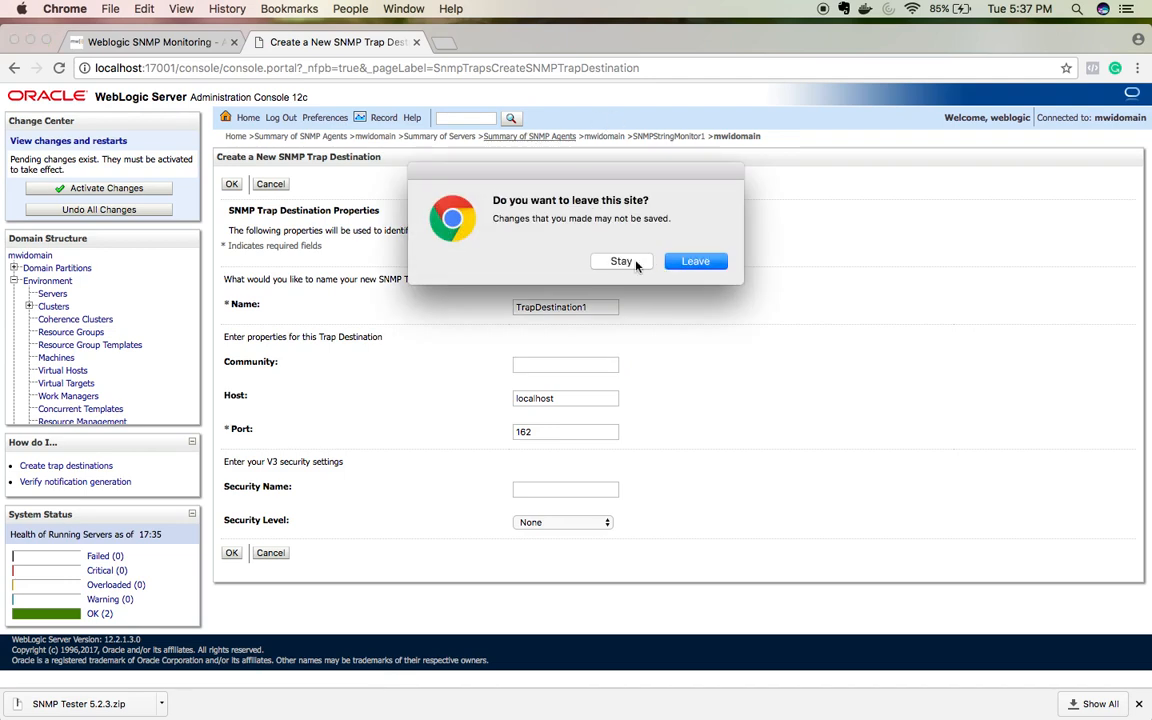
click(622, 262)
click(555, 140)
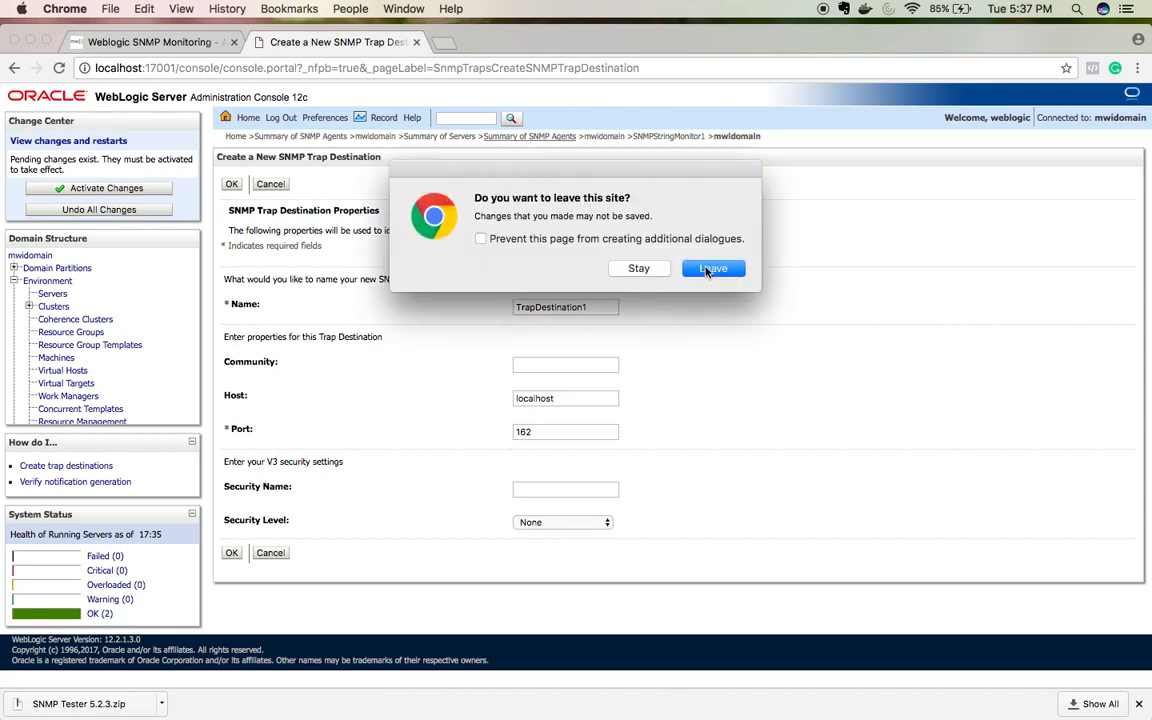
click(711, 268)
click(255, 331)
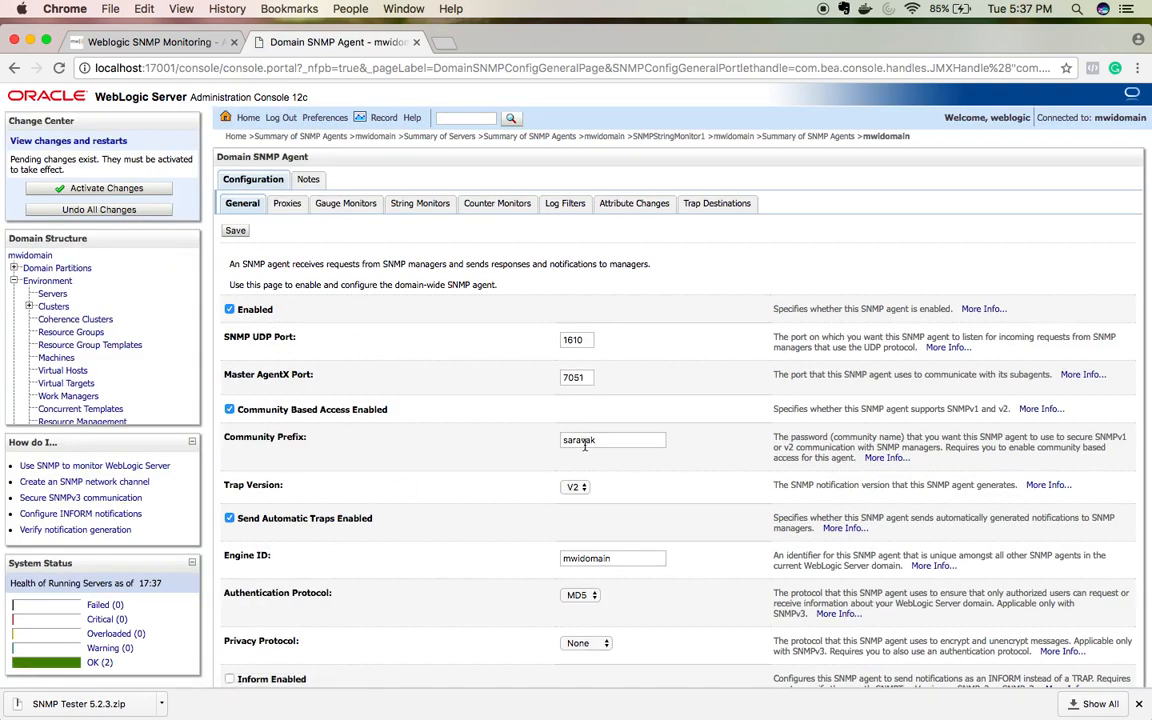
Step: Start a new trap destination named TrapDestination1 using the agent's community string
double_click(585, 446)
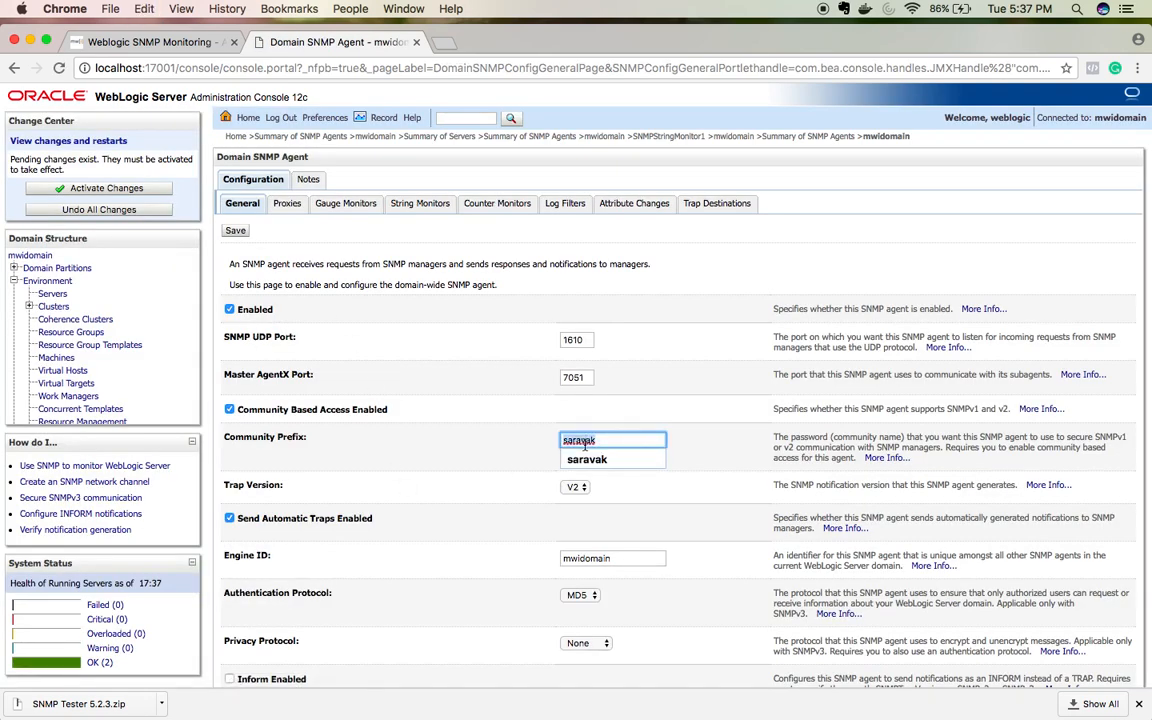
click(697, 206)
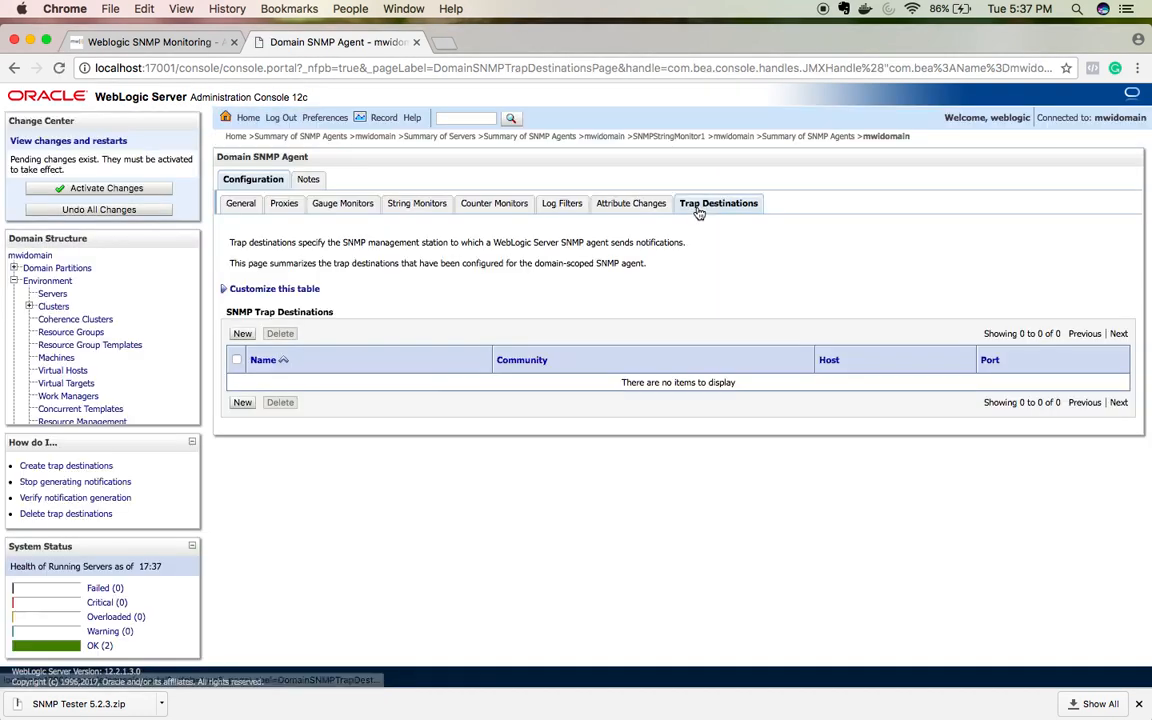
click(242, 333)
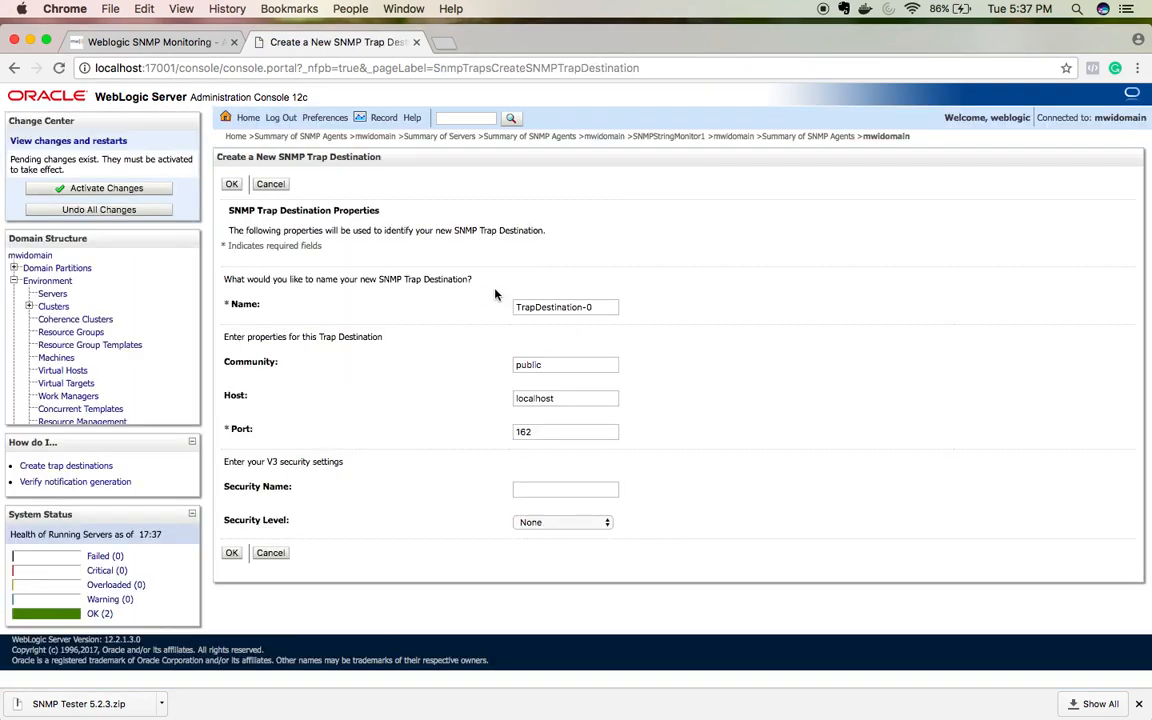
click(590, 307)
key(BackSpace)
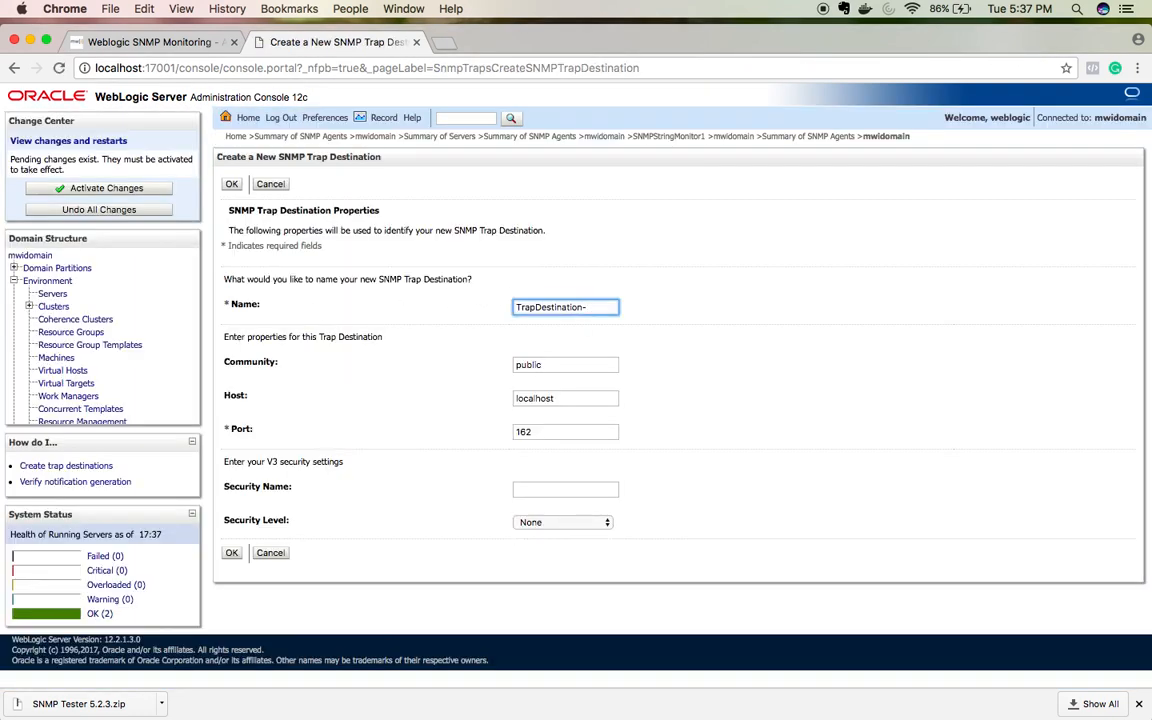
key(BackSpace)
text(1)
click(566, 364)
key(BackSpace)
key(BackSpace)
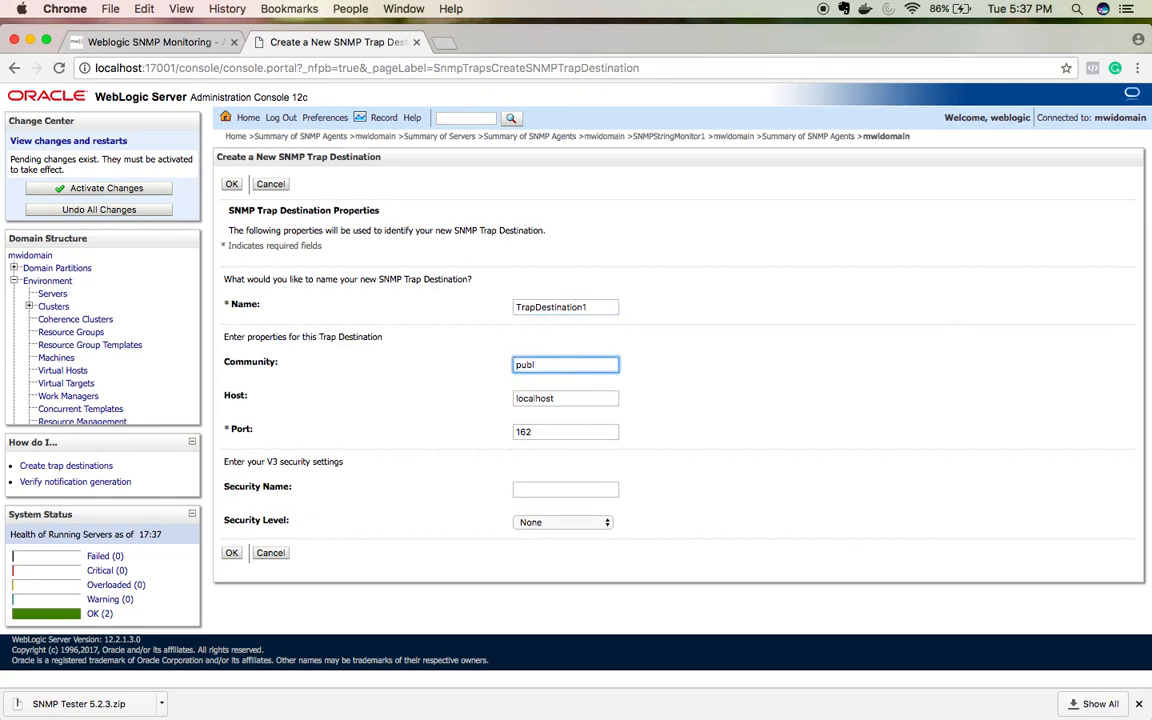
key(BackSpace)
key(BackSpace)
key(BackSpace)
key(BackSpace)
text(saravak)
Step: Set host localhost and port 1623, create the destination, then go to SNMPStringMonitor1
click(574, 398)
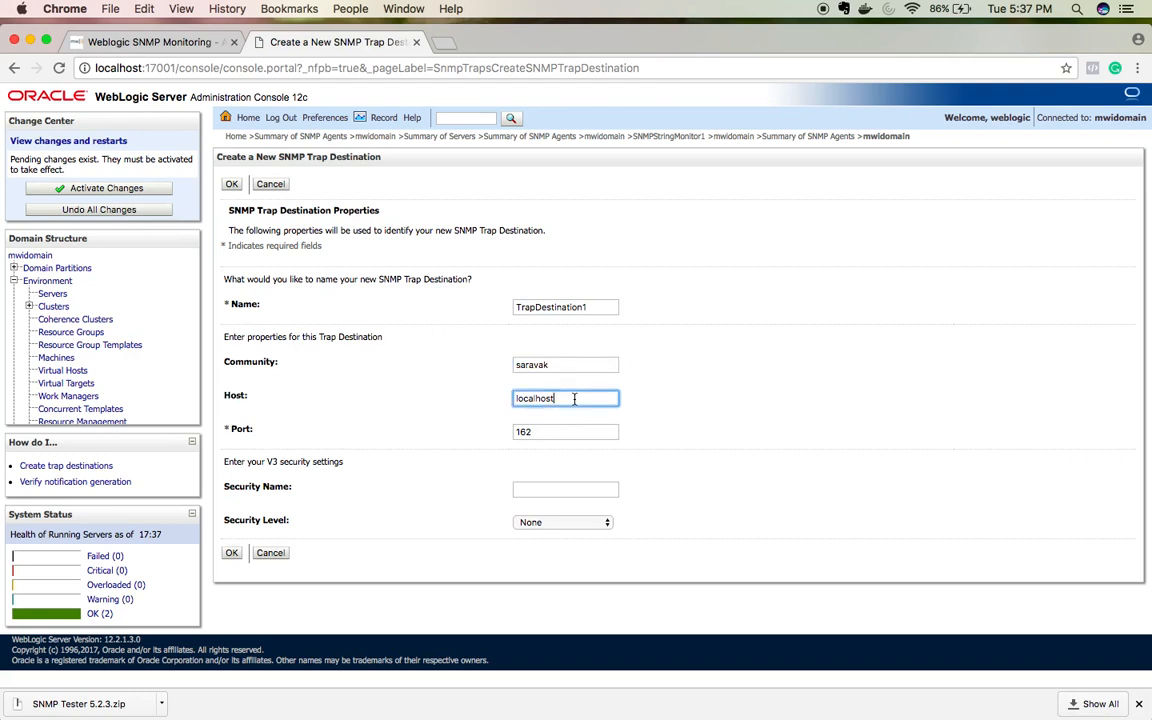
click(542, 431)
text(3)
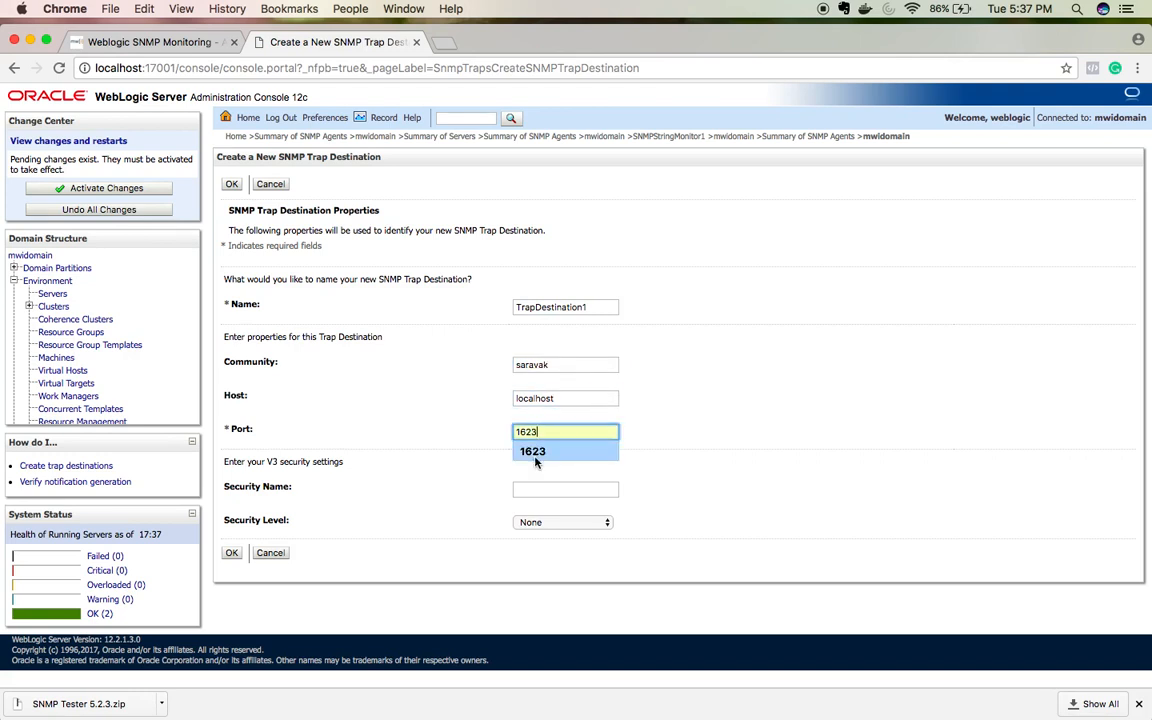
click(535, 456)
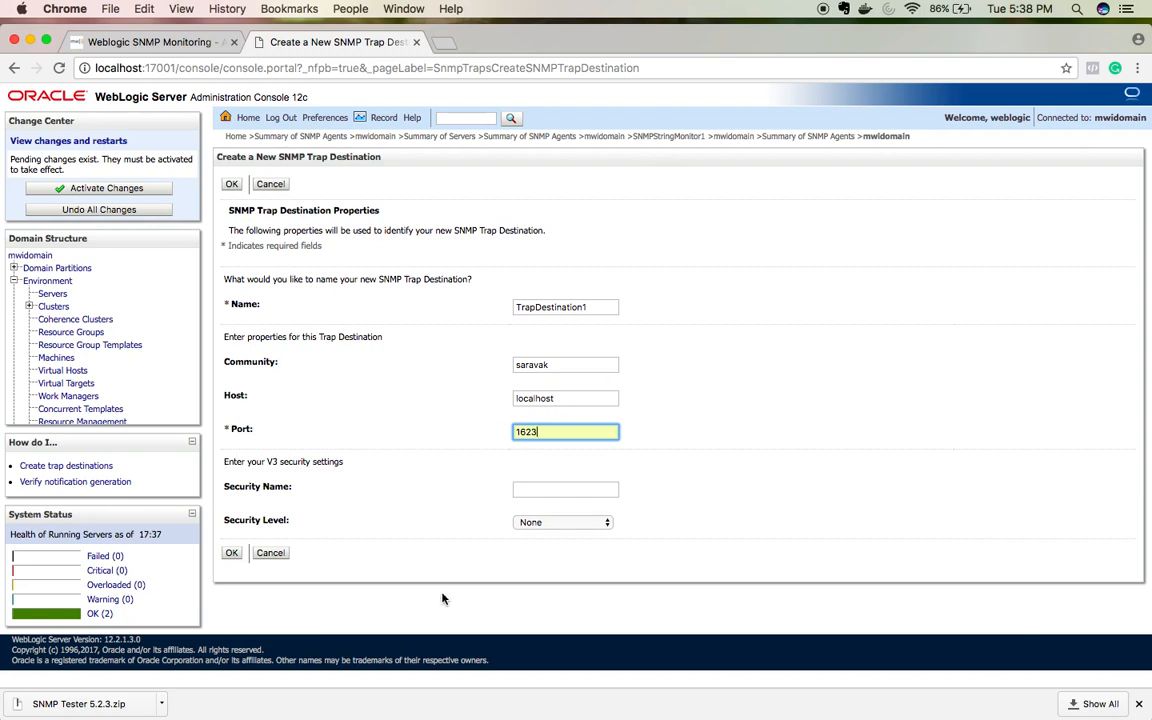
click(231, 553)
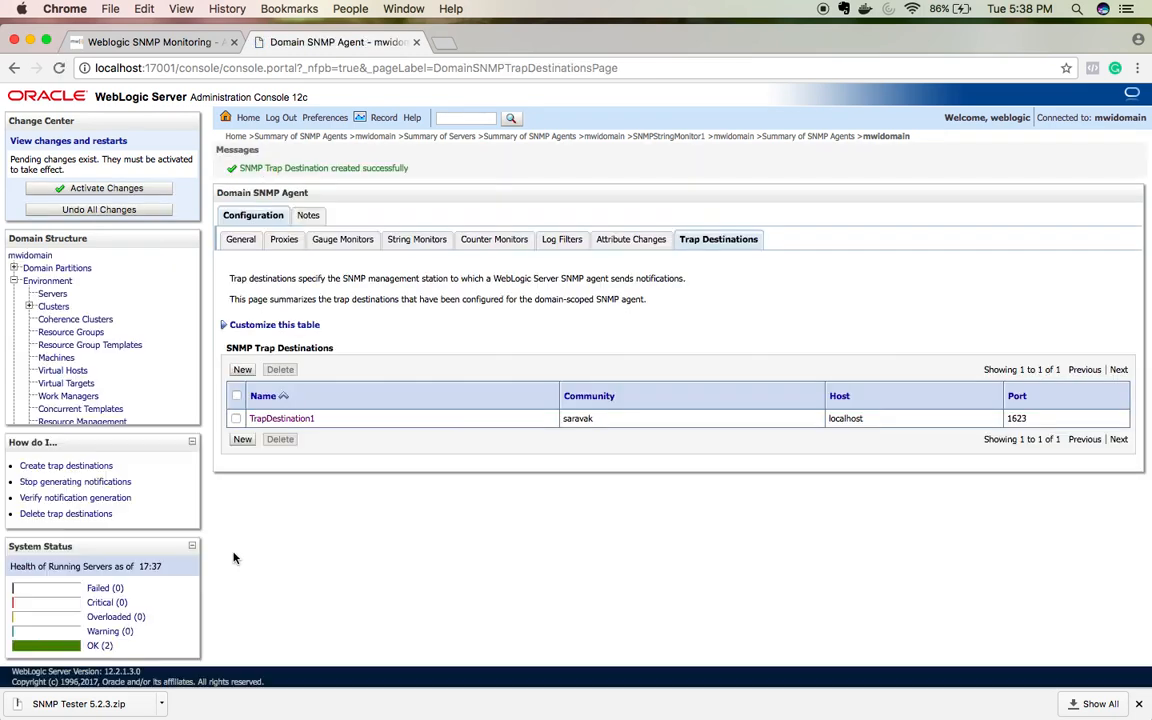
click(670, 137)
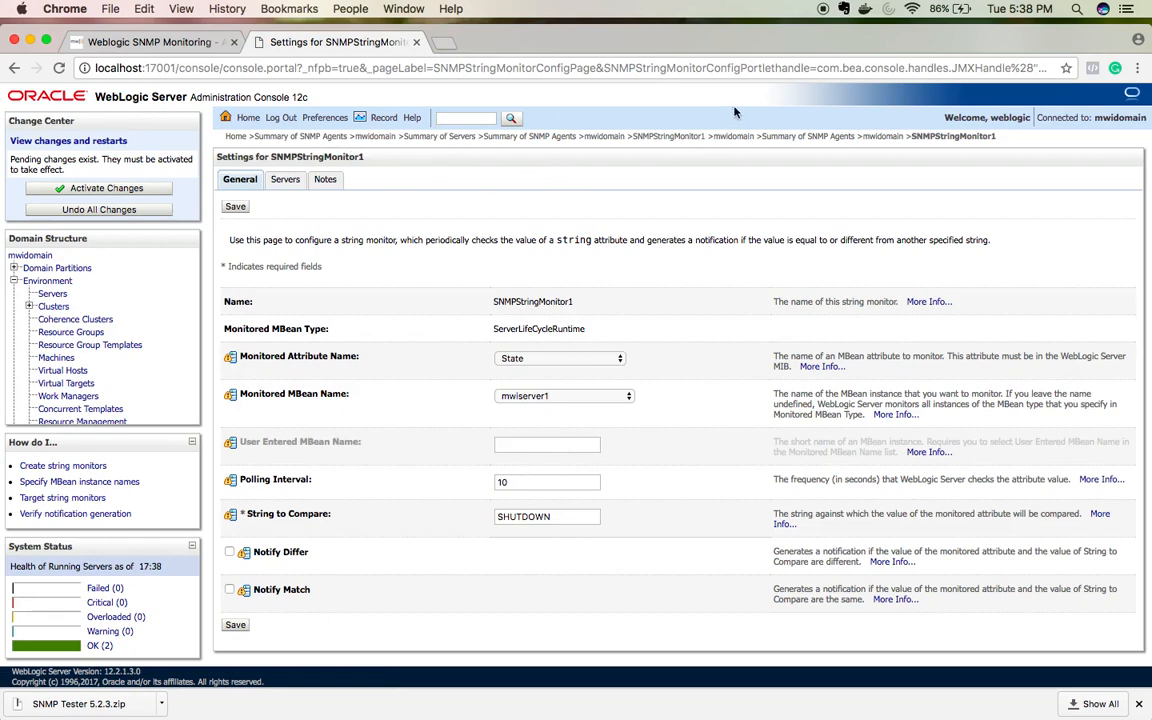
click(823, 137)
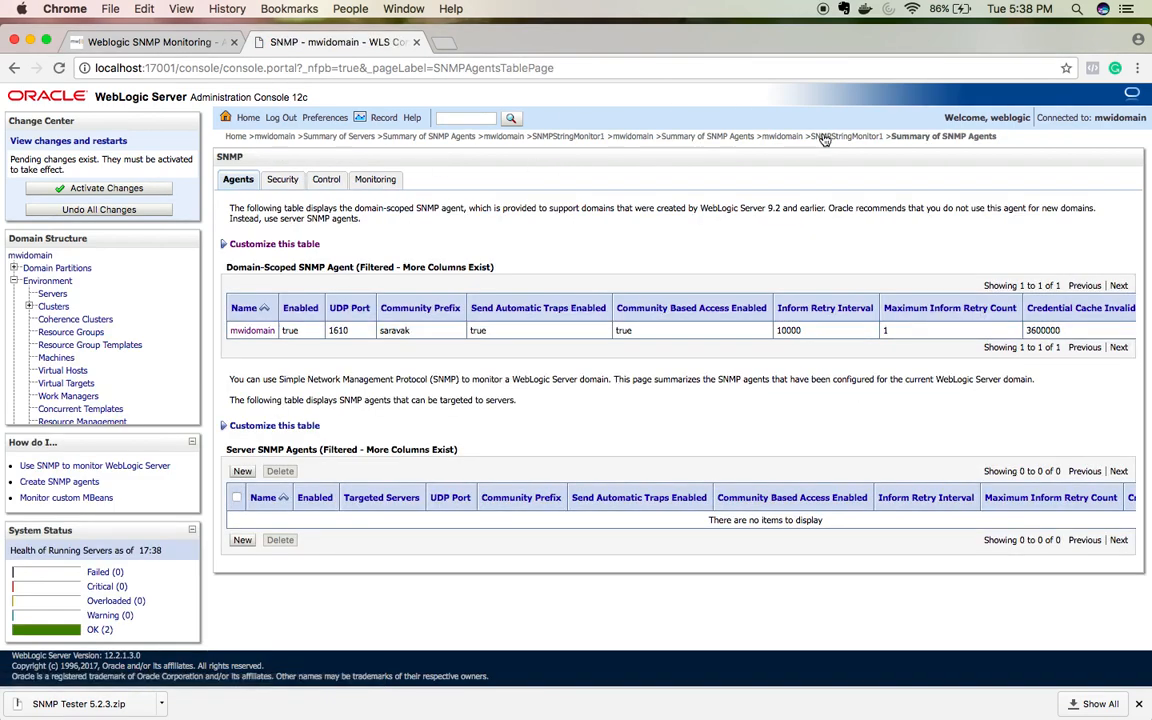
click(251, 331)
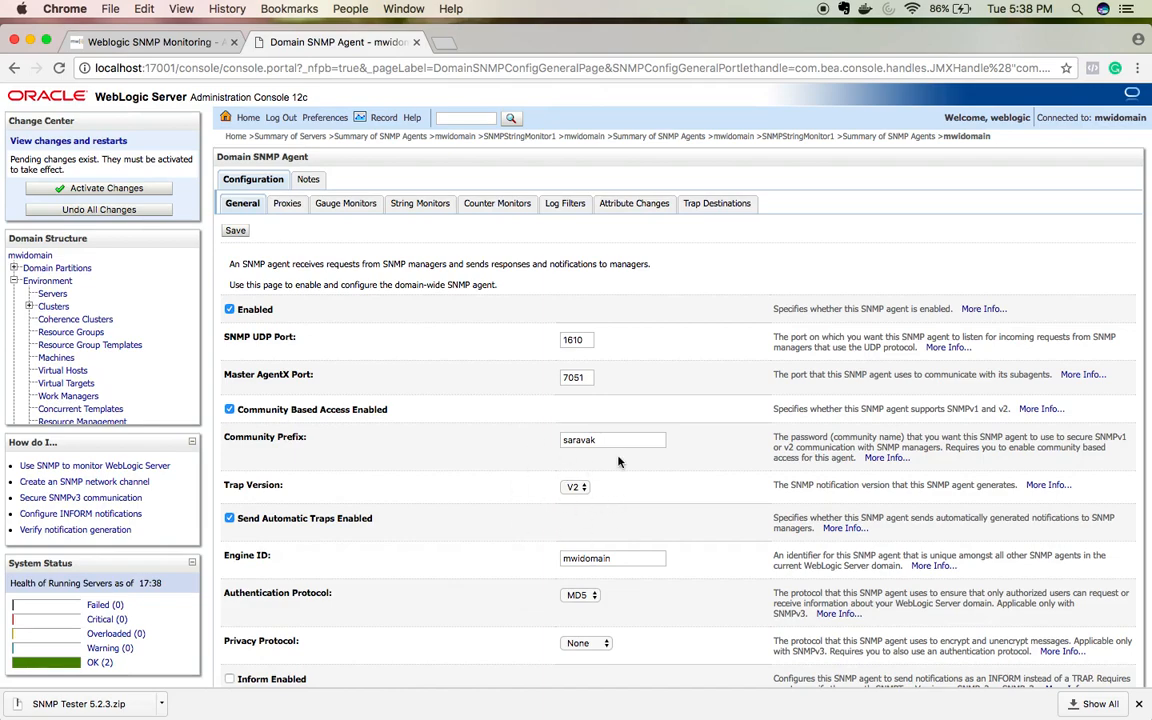
scroll(617, 463, down, 5)
scroll(555, 409, up, 5)
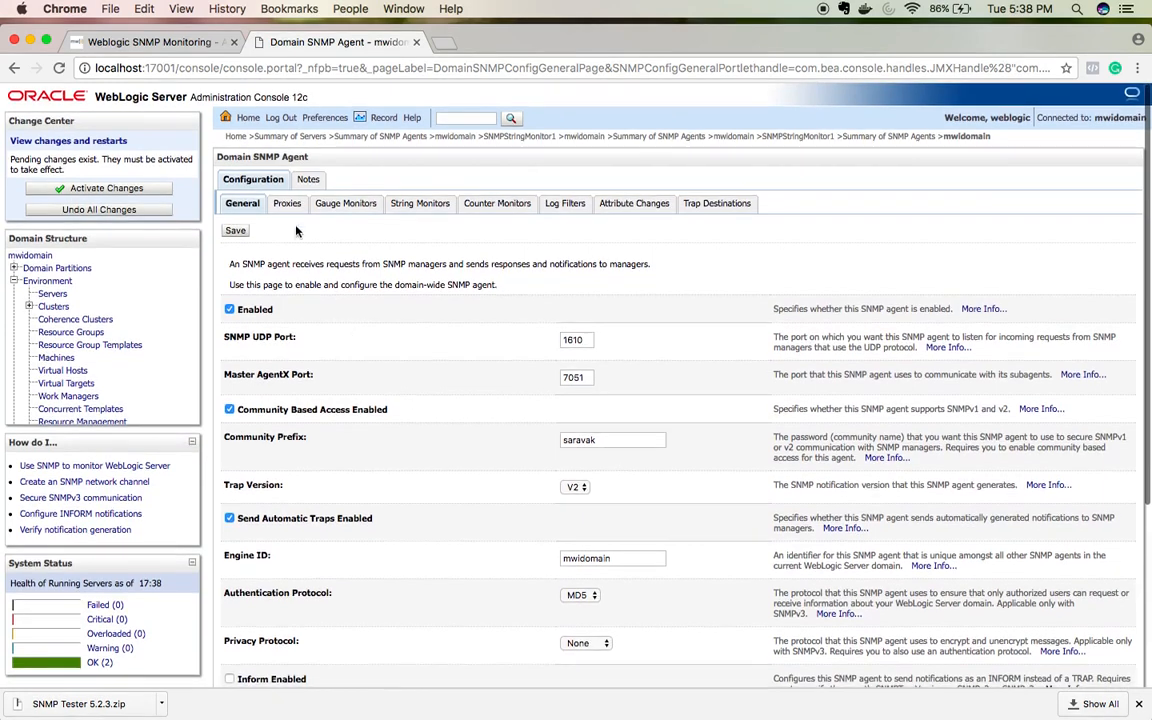
click(401, 206)
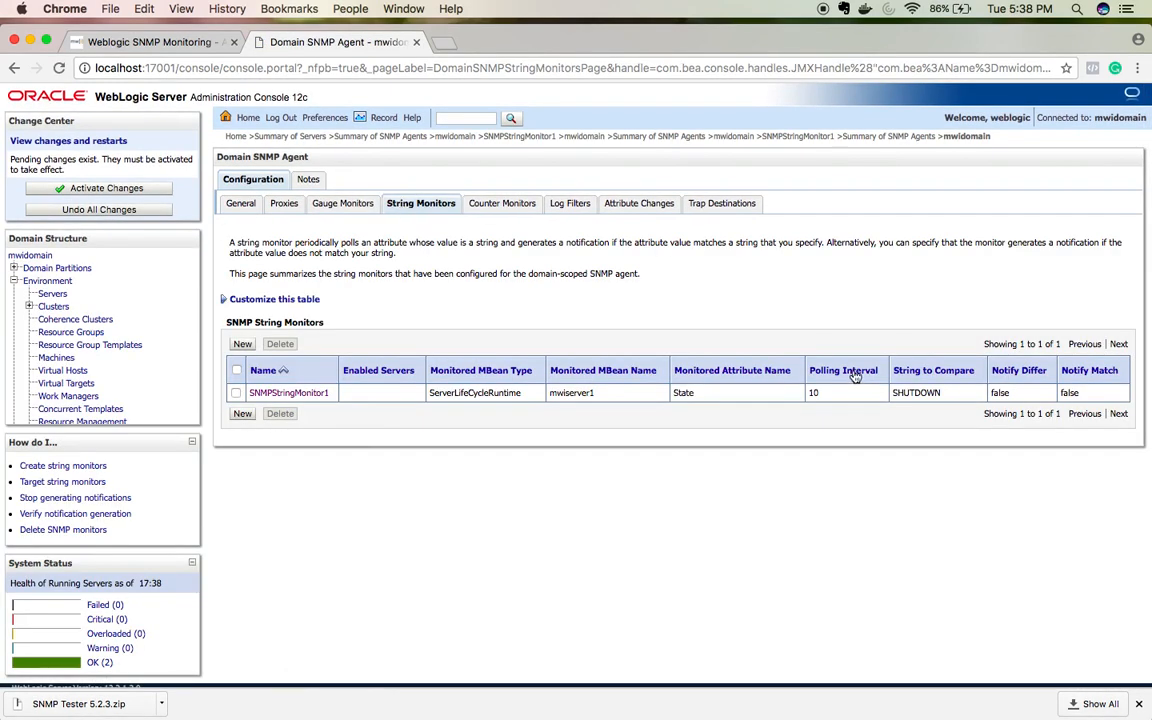
double_click(915, 392)
click(722, 204)
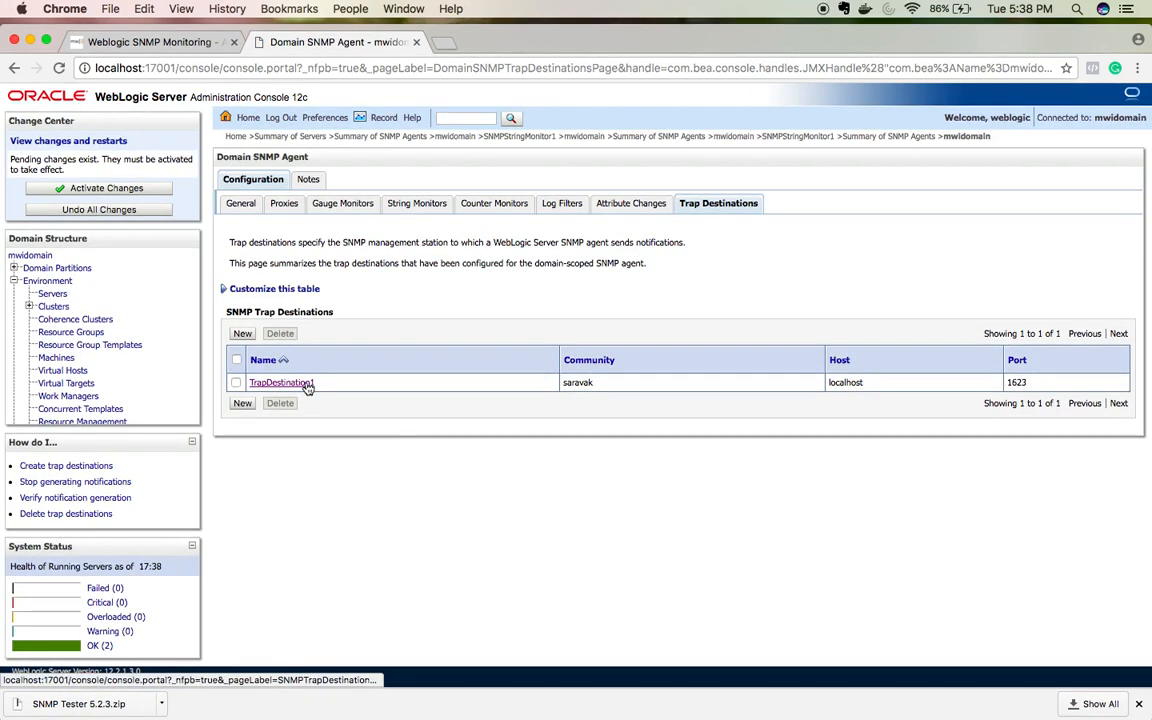
click(420, 204)
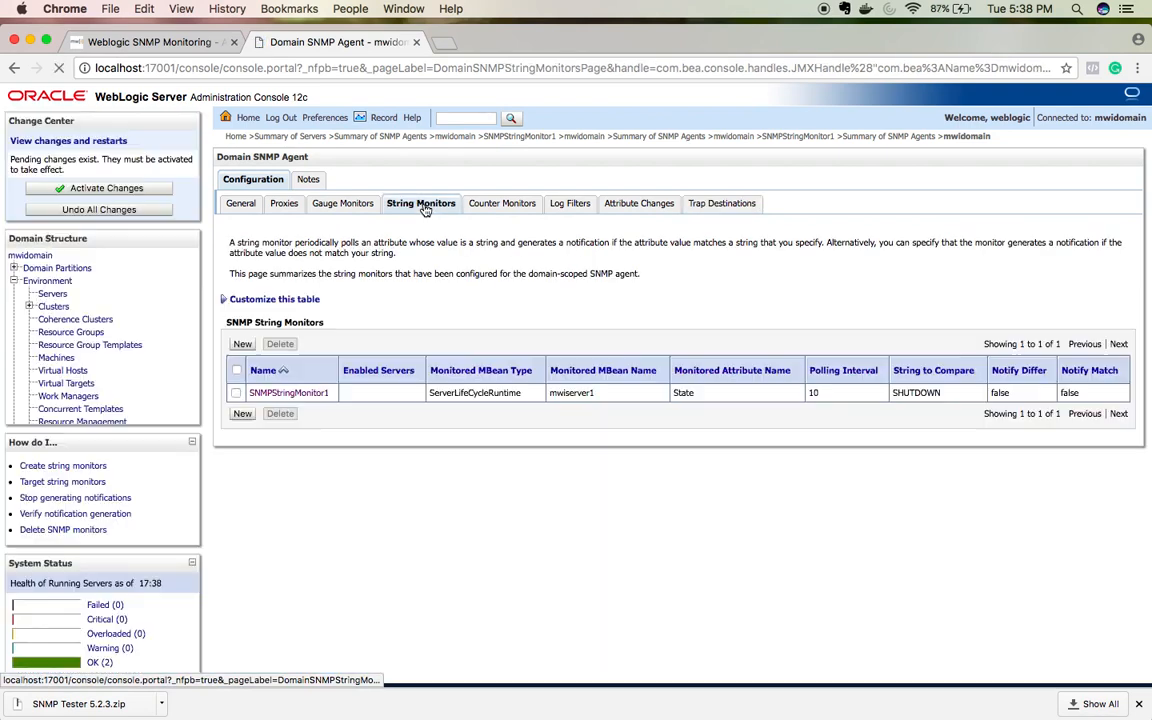
click(288, 393)
scroll(281, 560, down, 1)
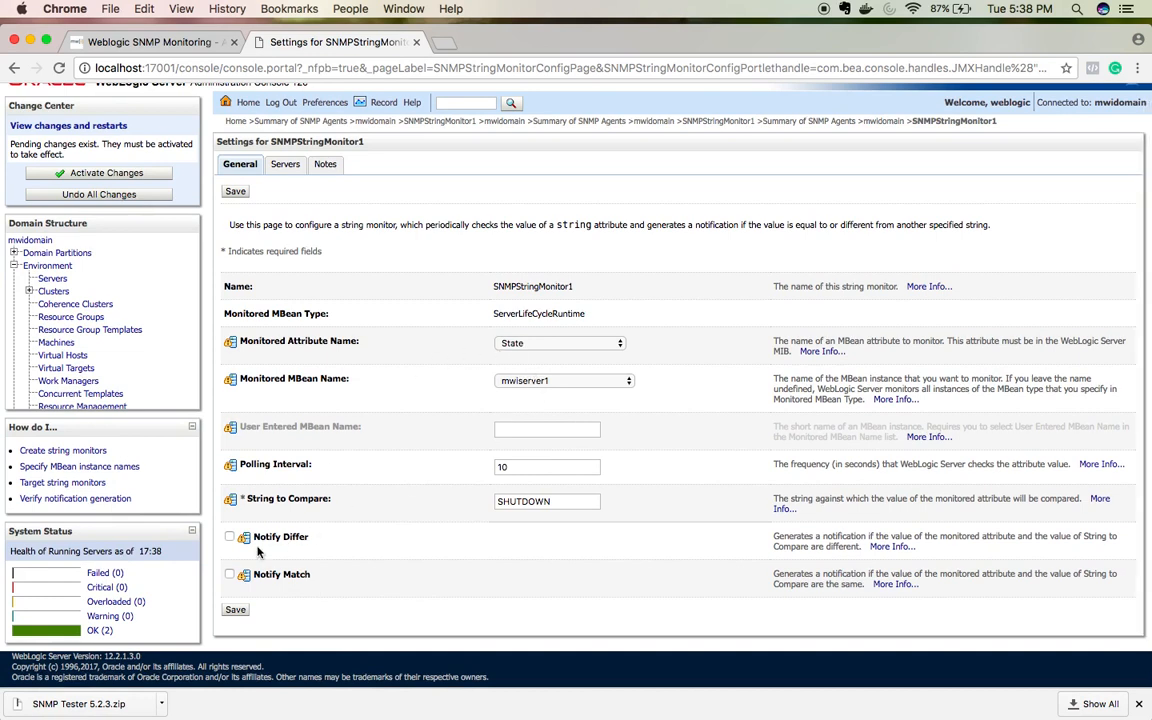
Step: Enable Notify Match on SHUTDOWN, leaving Notify Differ off, then save and activate changes
click(230, 537)
click(230, 538)
click(530, 503)
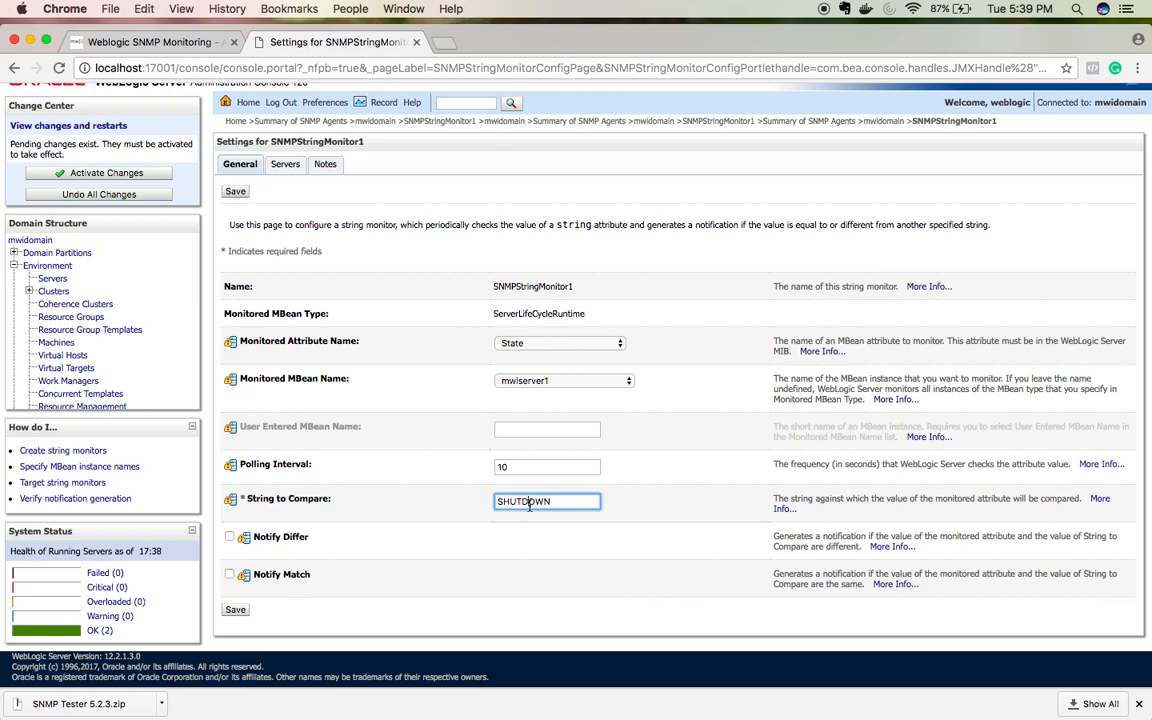
click(229, 575)
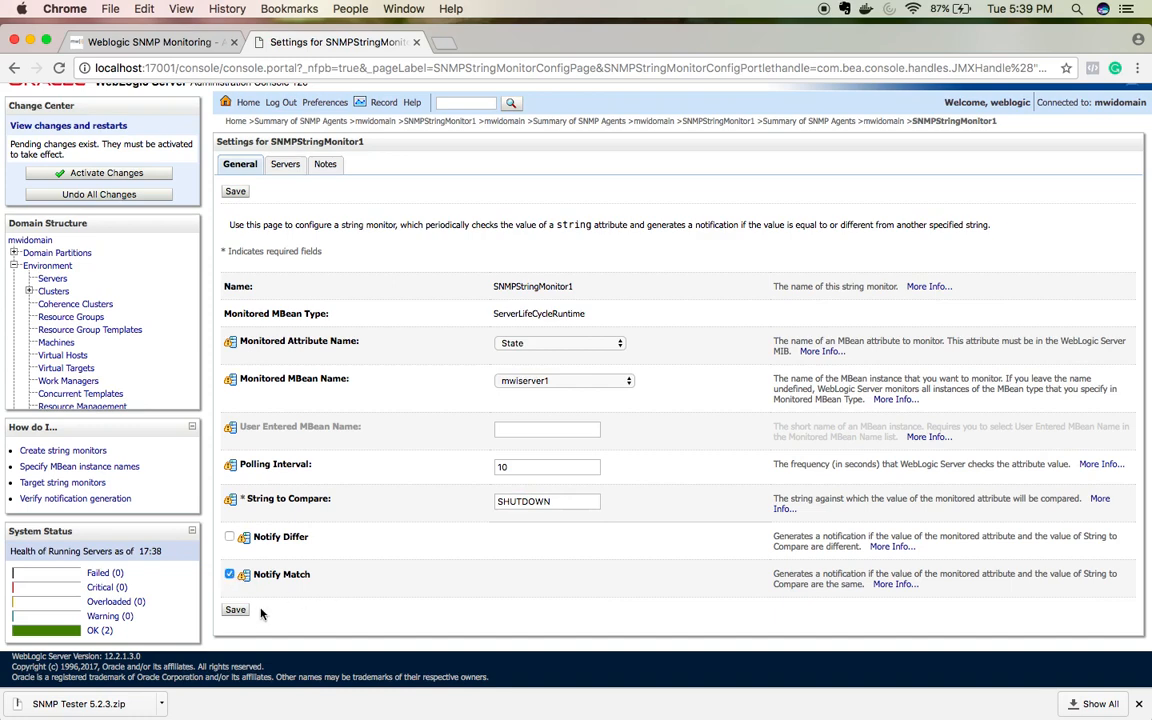
click(235, 609)
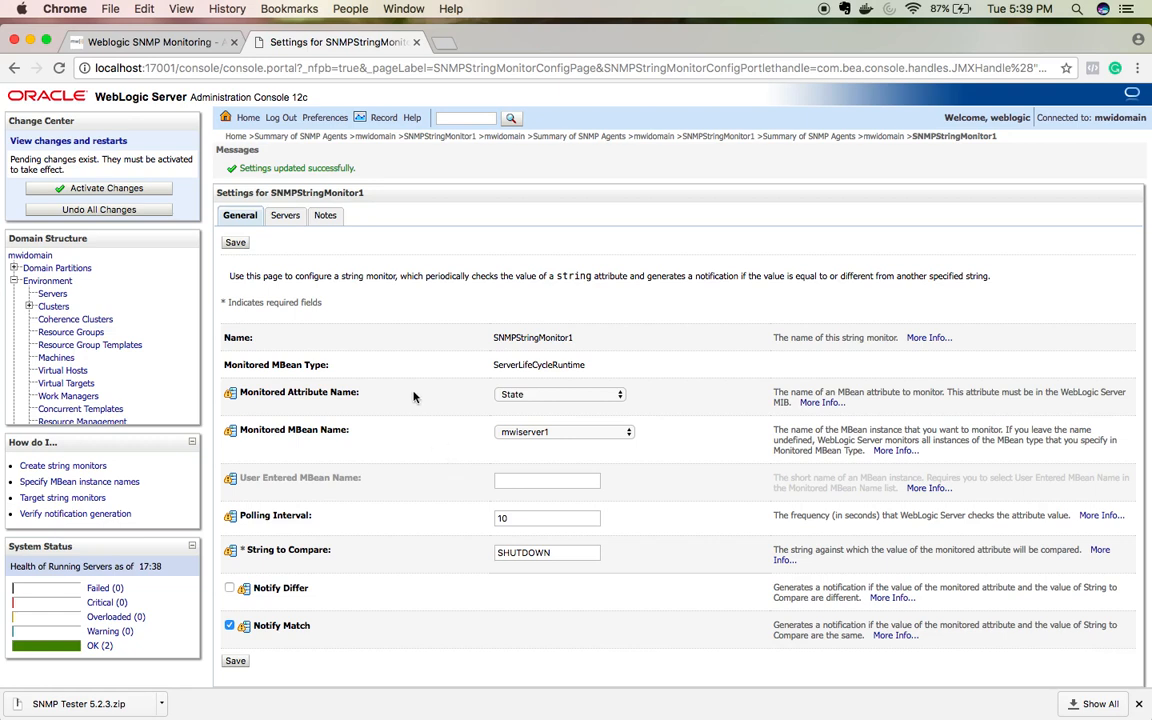
click(123, 189)
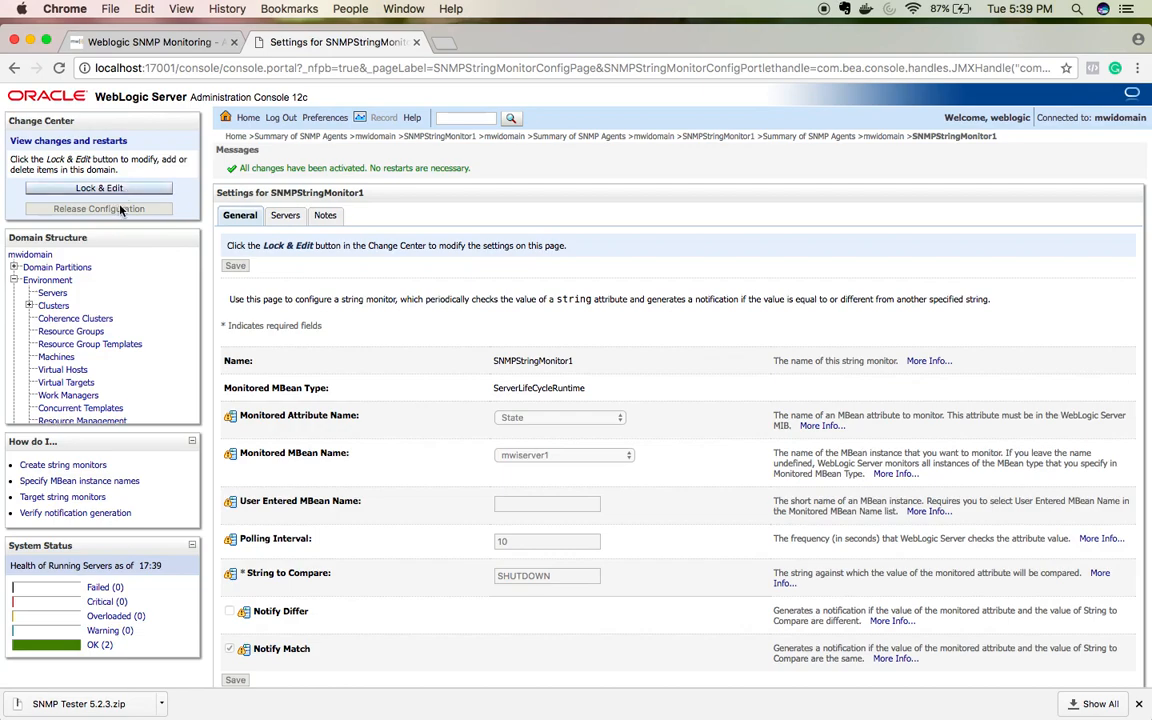
scroll(122, 345, down, 6)
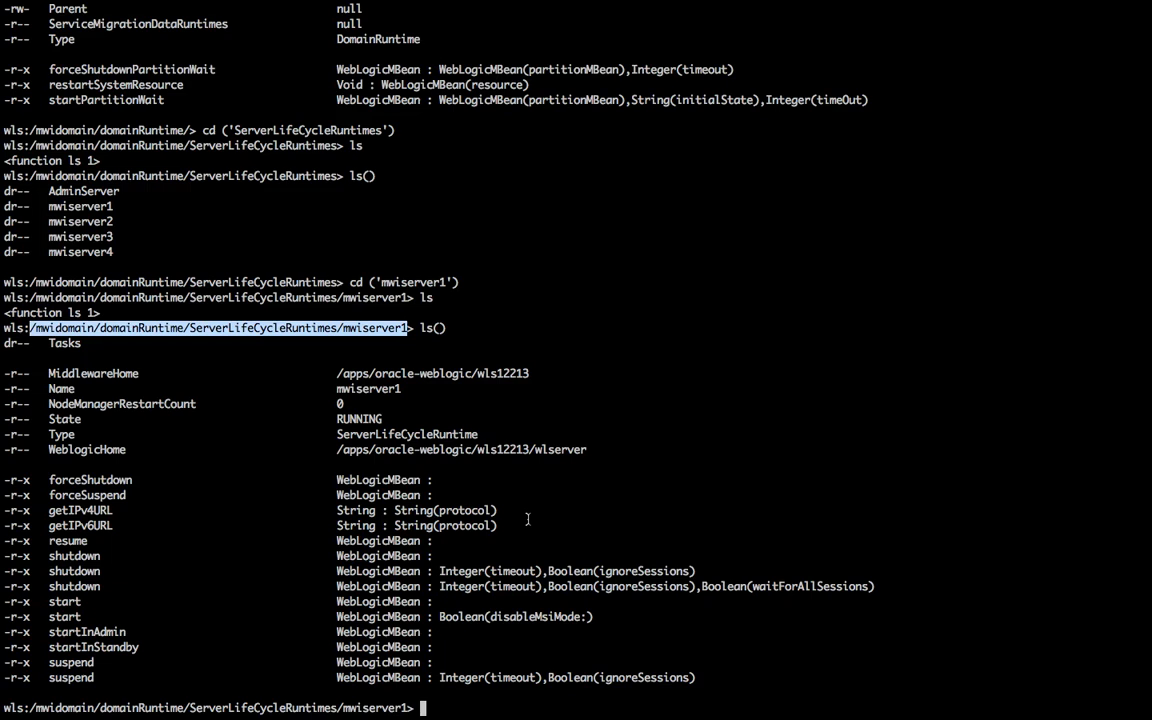
Step: Exit WLST to the shell, browse earlier commands in history, and run pwd
key(ctrl+d)
key(Return)
key(Return)
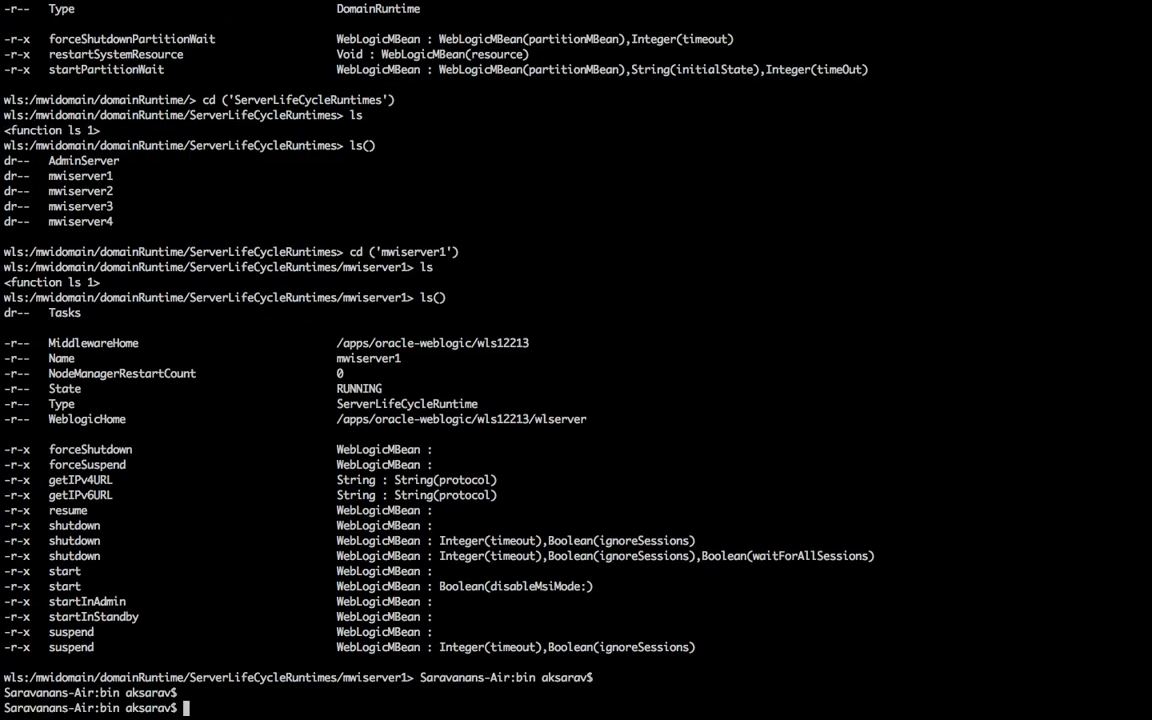
key(Up)
key(Up)
key(Up)
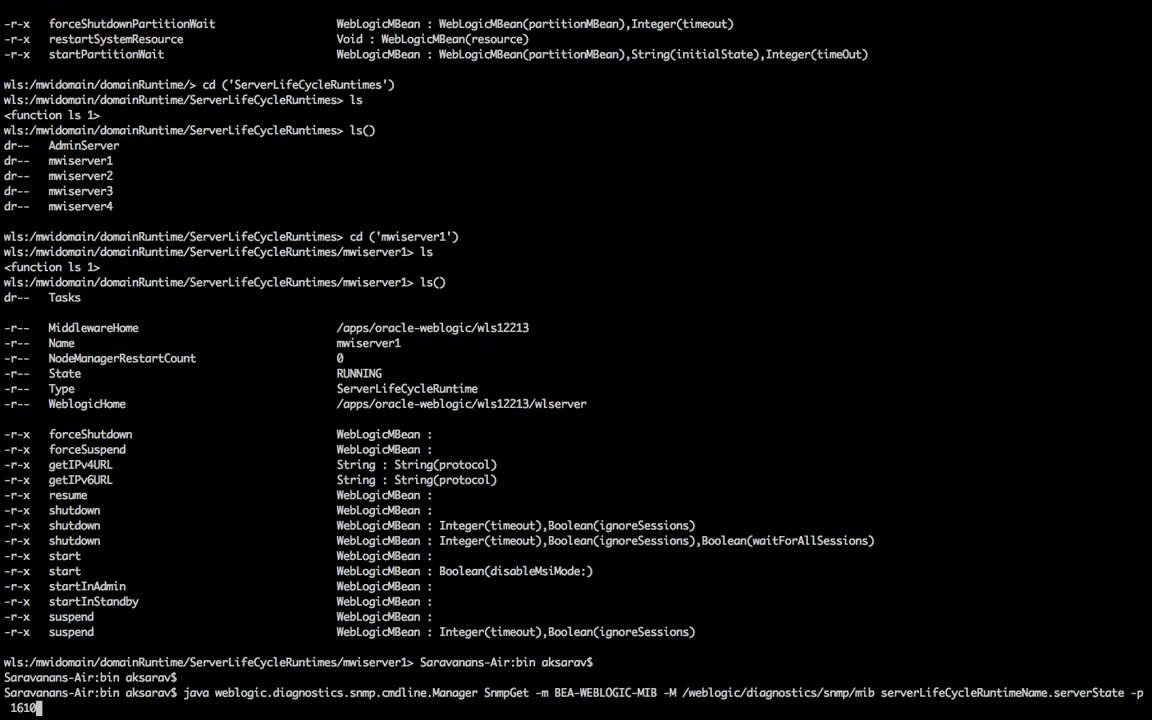
key(Up)
key(Up)
key(Up)
key(Up)
key(Up)
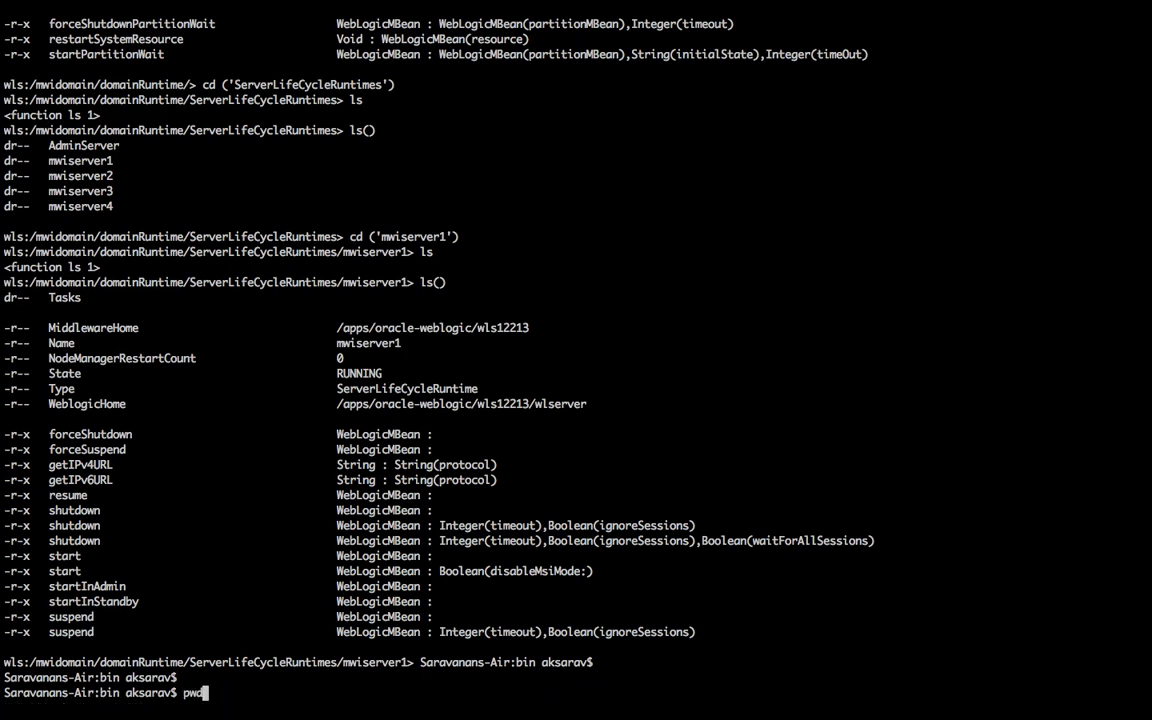
key(Up)
key(Up)
key(Up)
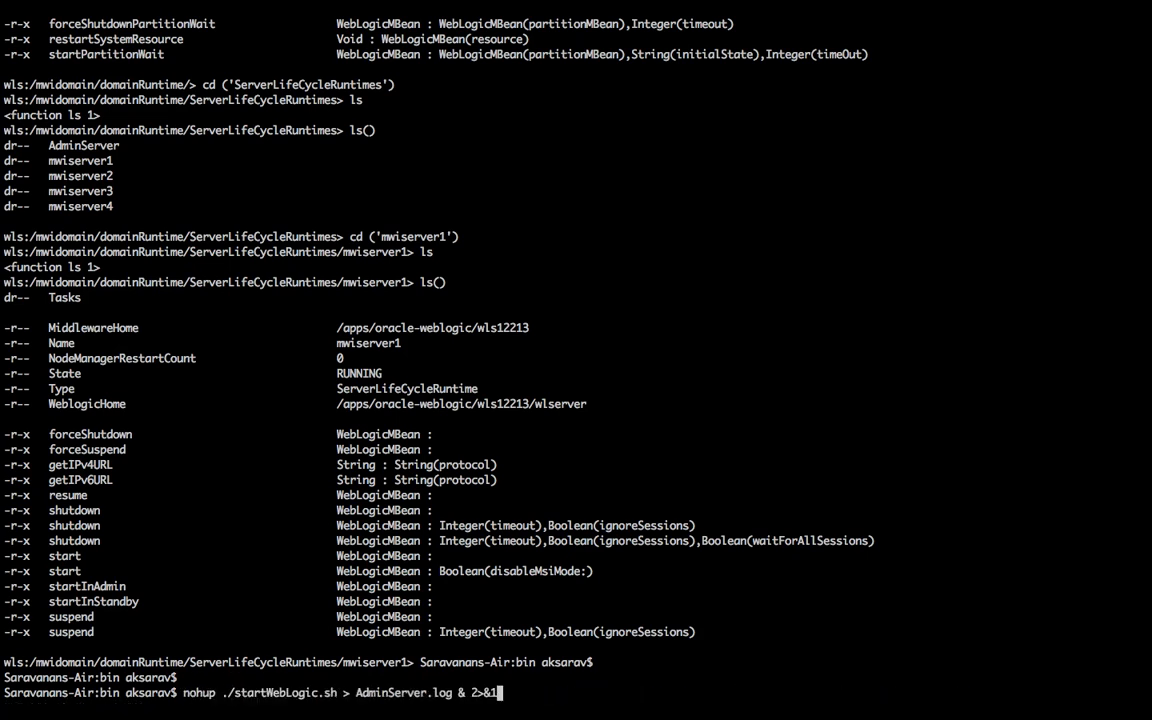
key(Down)
key(Down)
key(Up)
key(Up)
key(Up)
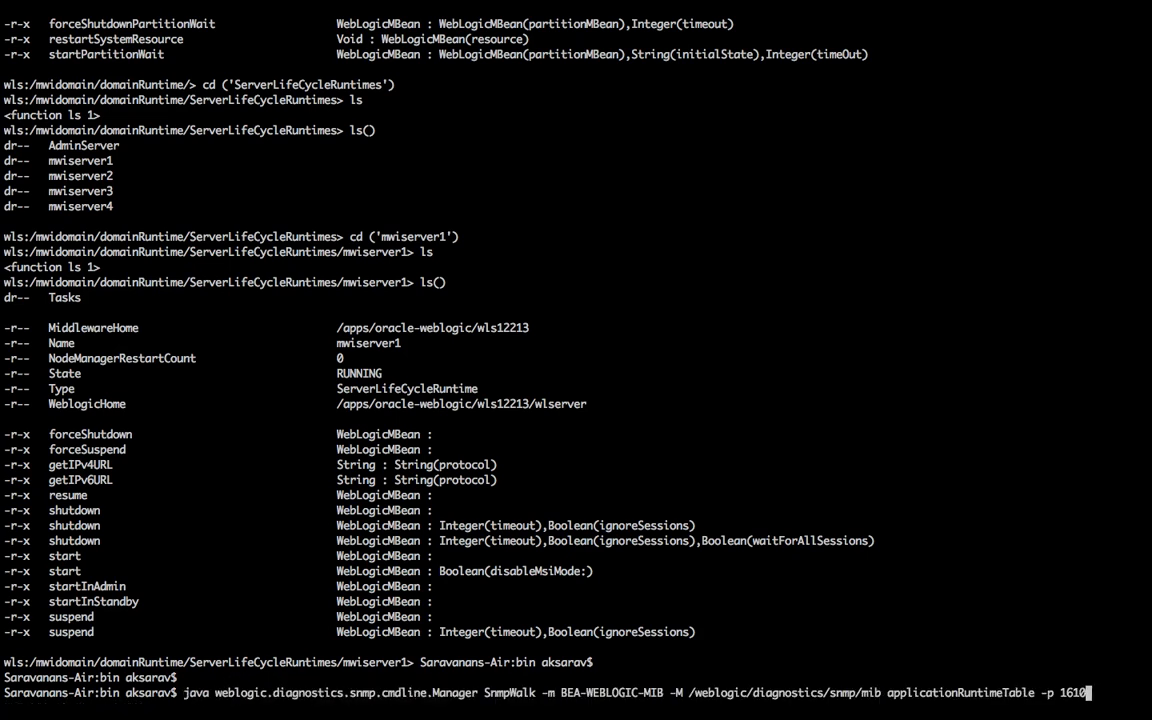
key(Down)
key(Down)
key(Down)
key(Up)
key(Up)
key(Down)
key(Down)
key(Down)
key(Down)
key(Down)
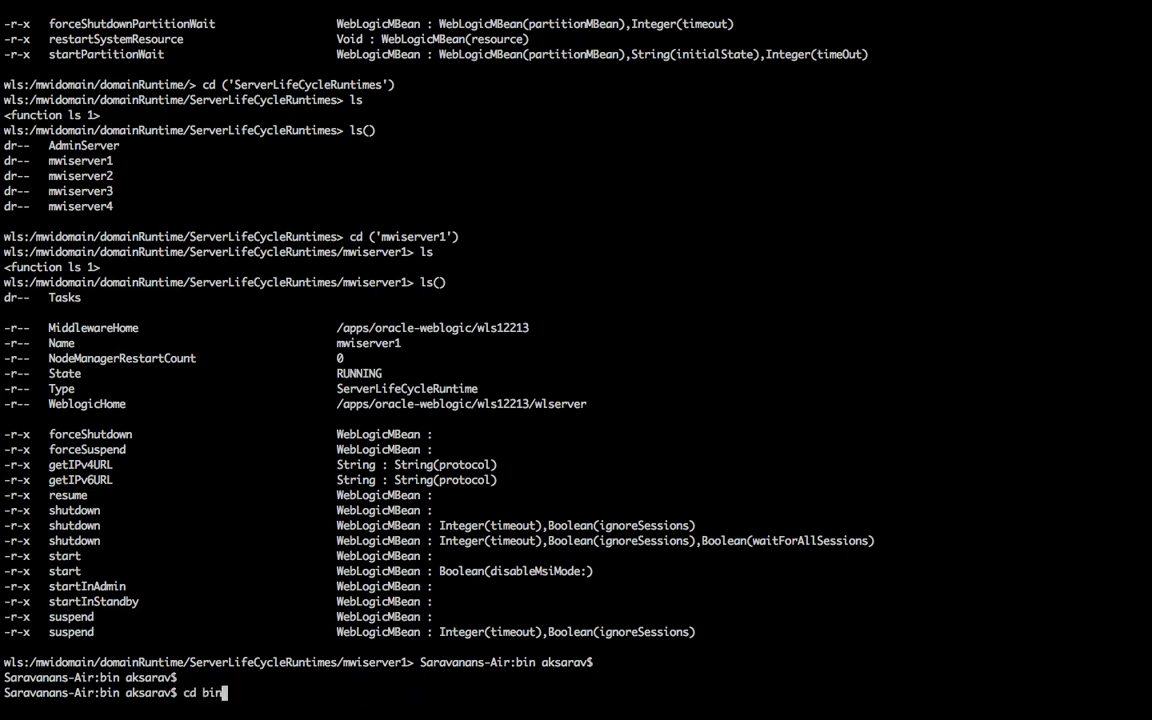
key(Up)
key(Up)
key(Up)
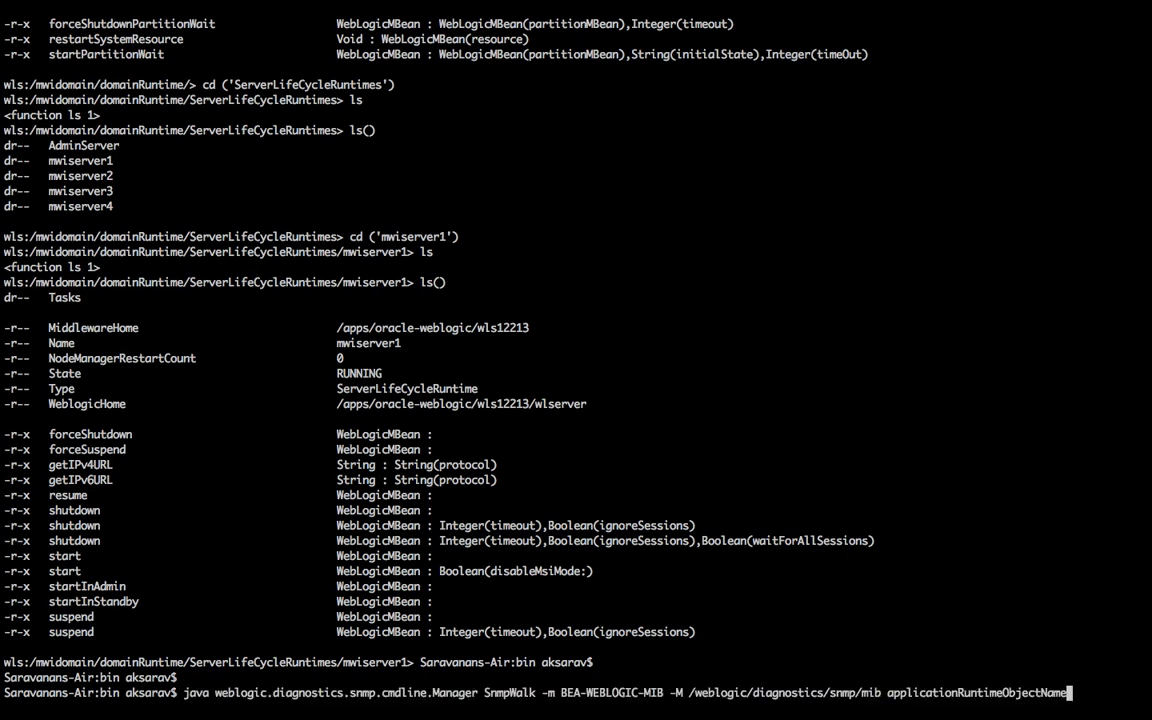
key(Up)
key(Up)
key(Up)
key(Up)
key(Up)
key(Up)
key(Up)
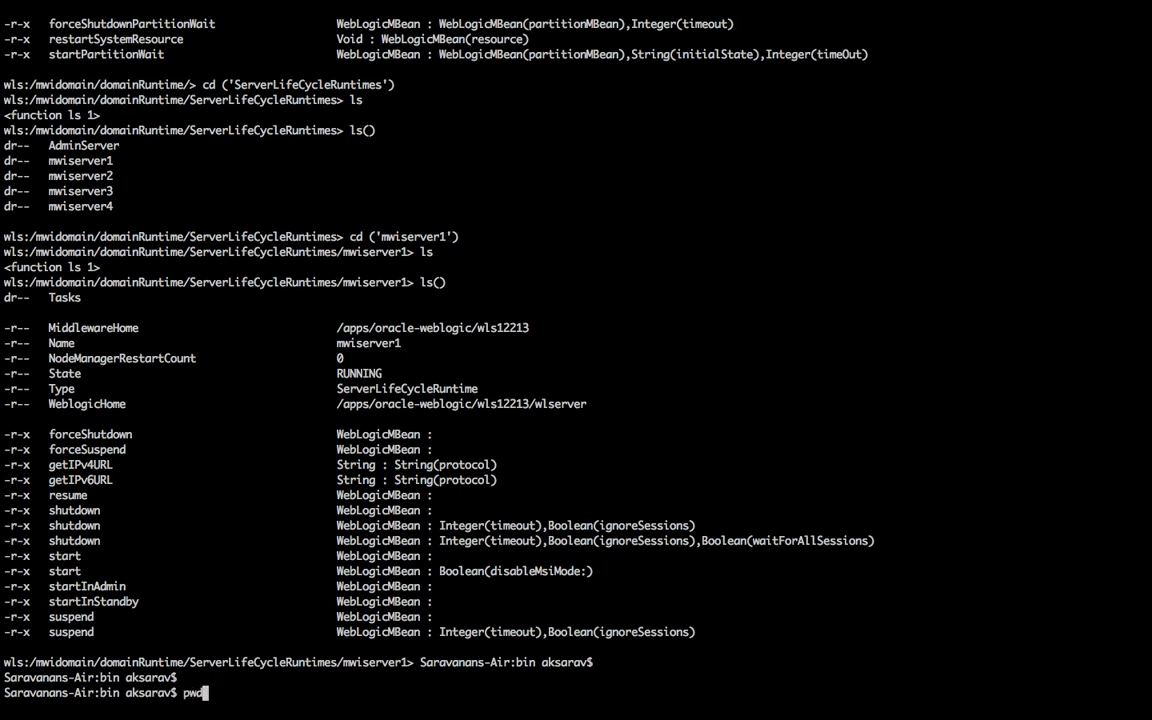
key(Return)
Step: Search history for snmp commands and paste the SnmpTrapMonitor command with -p at the prompt
text(history|g)
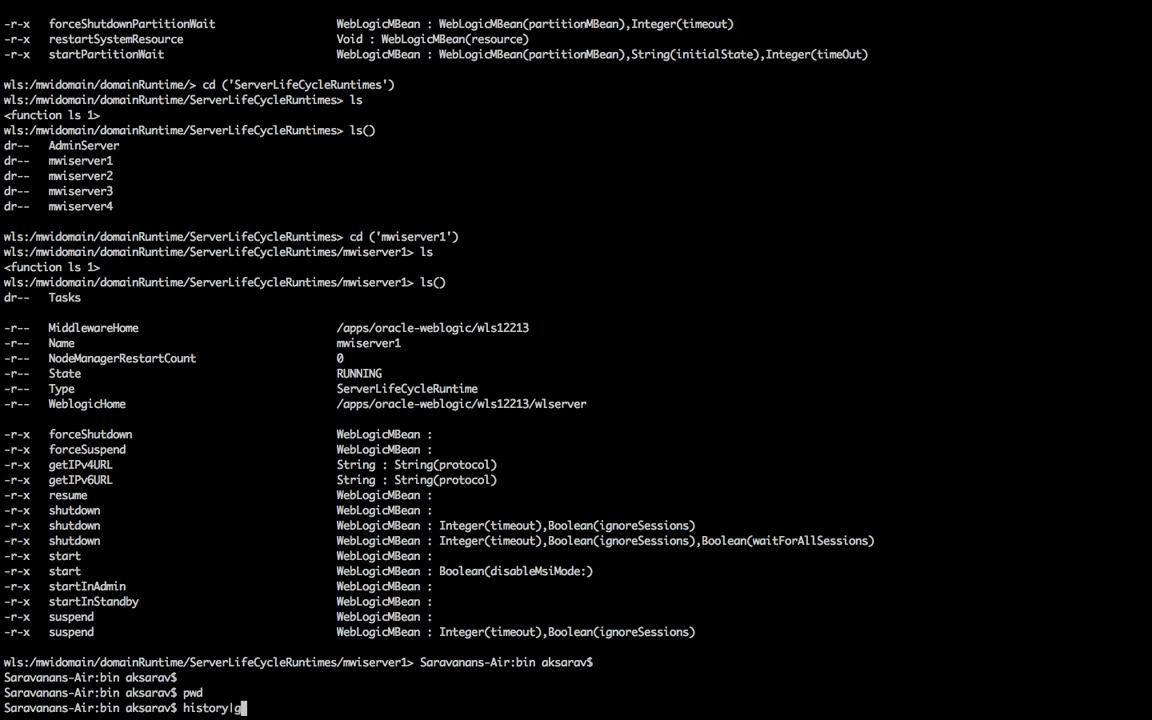
text(rep -i snm)
text(p)
key(Return)
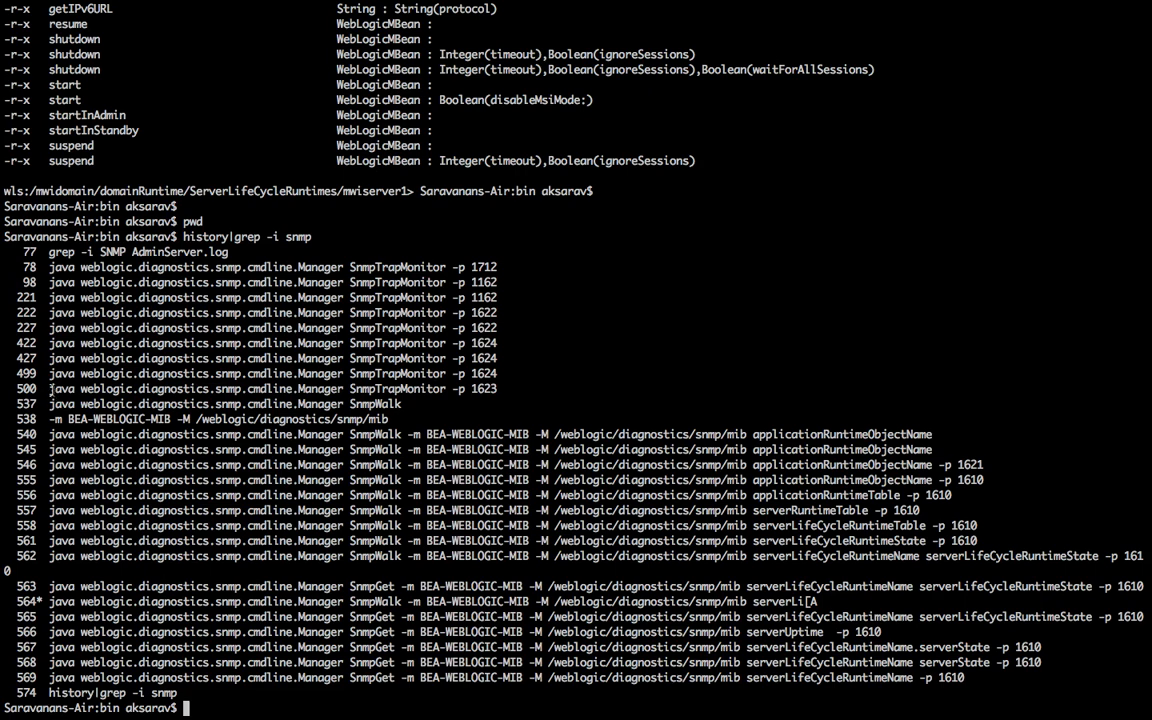
drag(52, 388, 447, 390)
key(super+c)
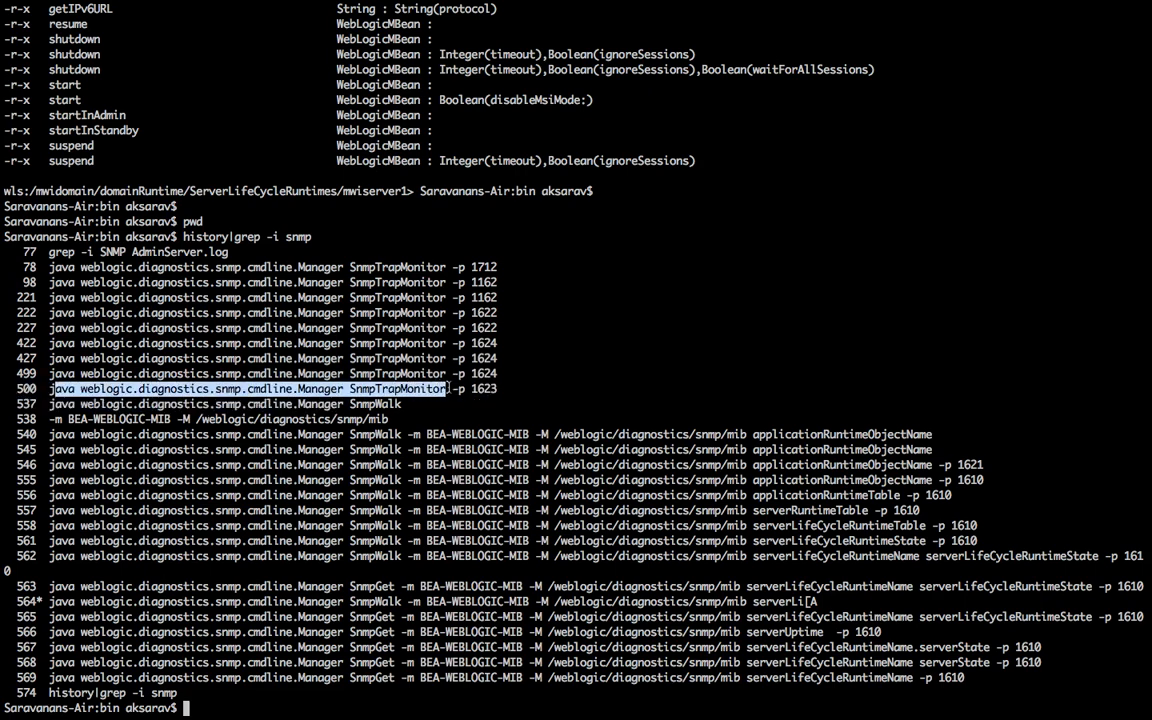
right_click(448, 390)
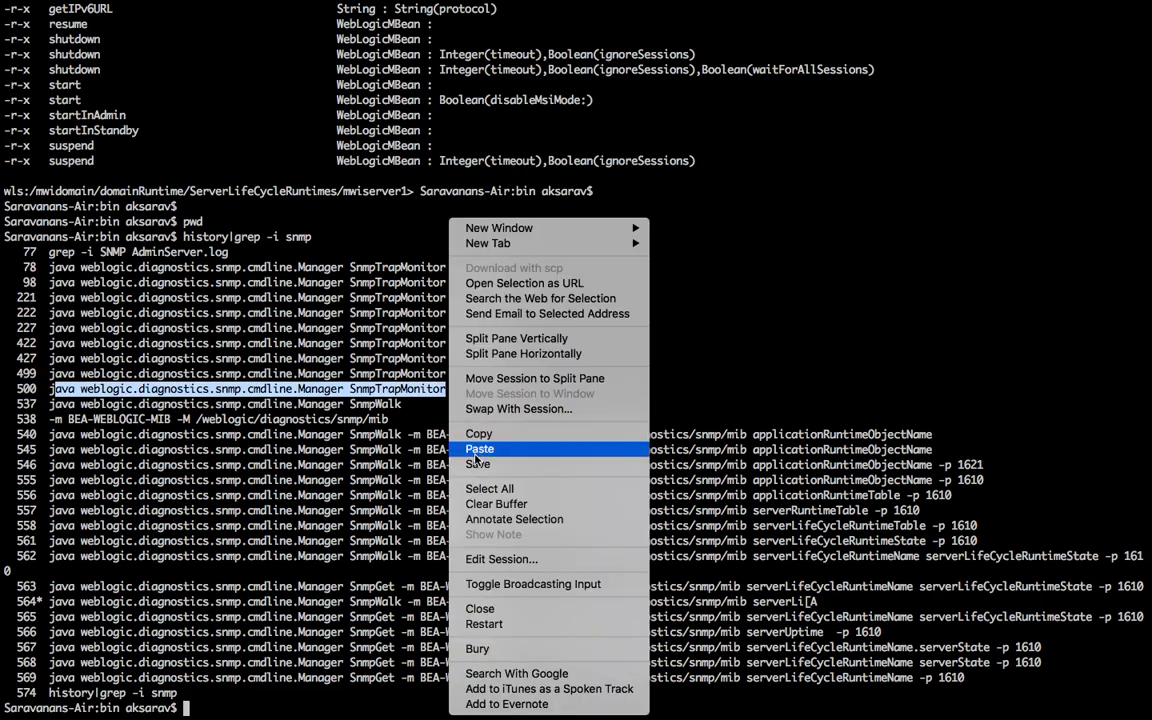
click(479, 449)
text(-p)
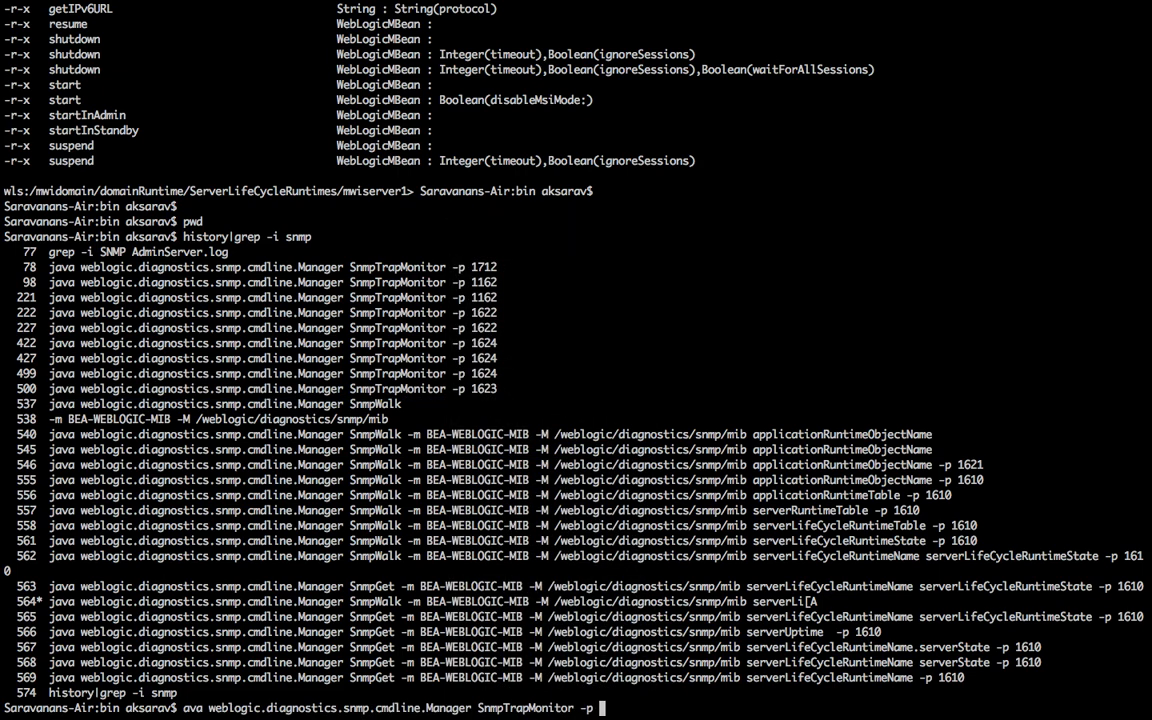
key(ctrl+Left)
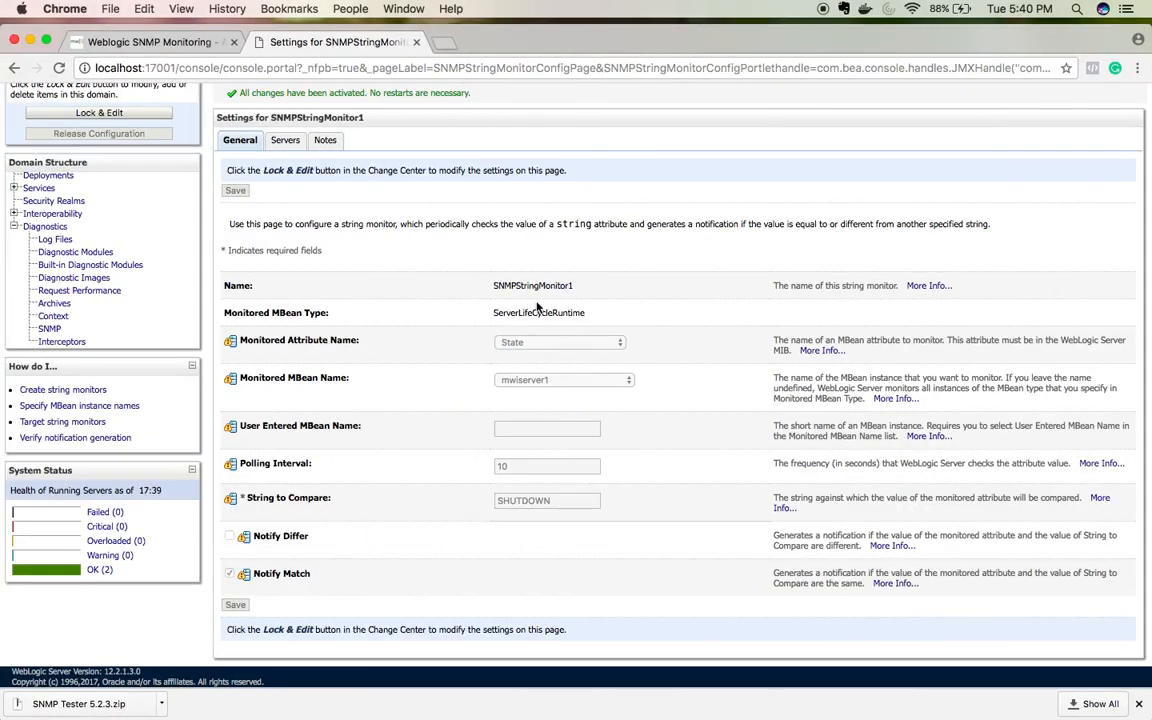
Step: Open the mwidomain agent from the SNMP summary and view its String Monitors and Trap Destinations
scroll(115, 337, down, 1)
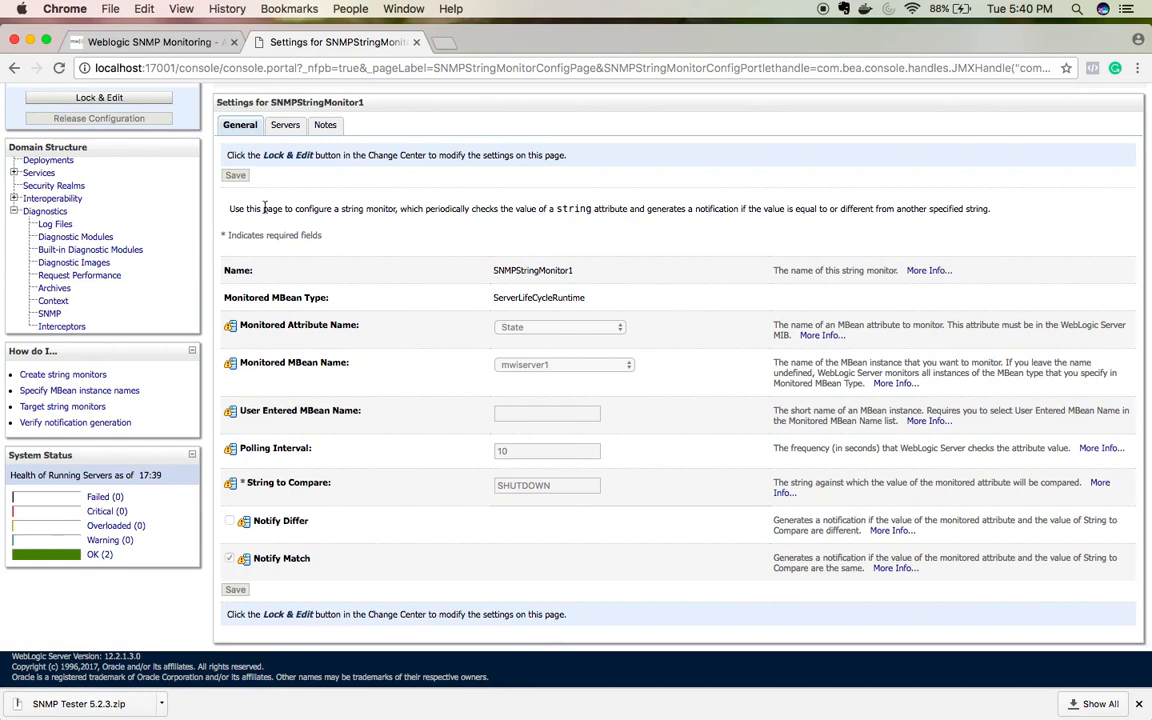
click(49, 313)
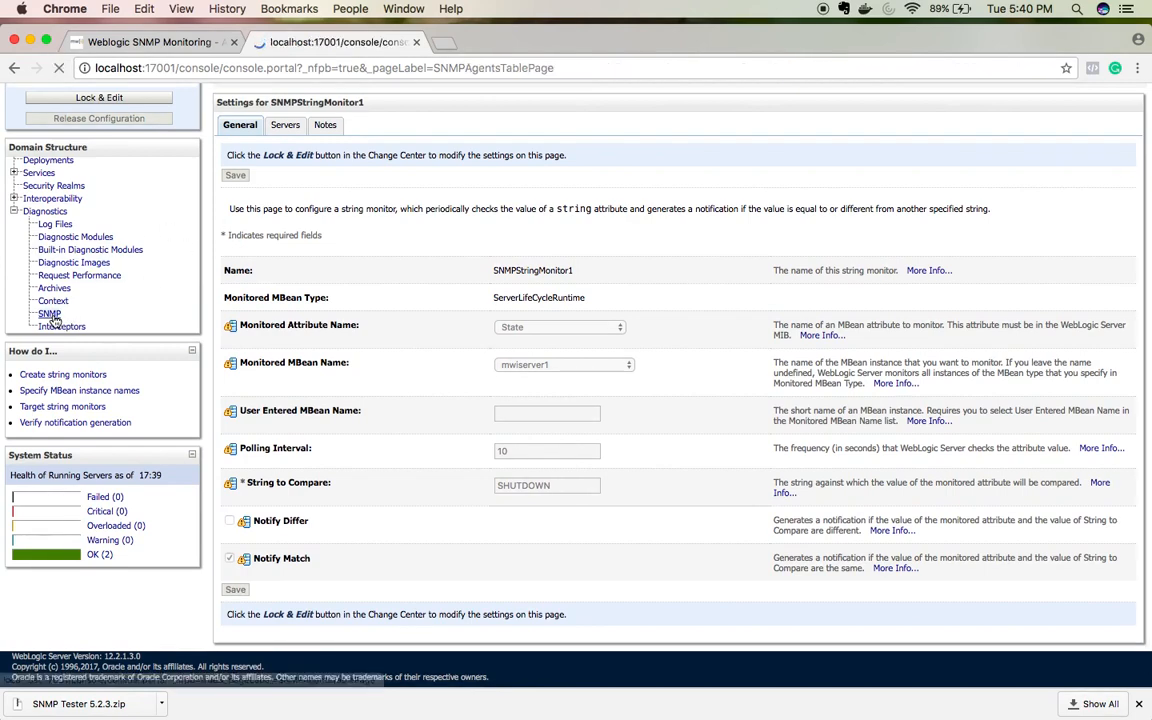
click(258, 331)
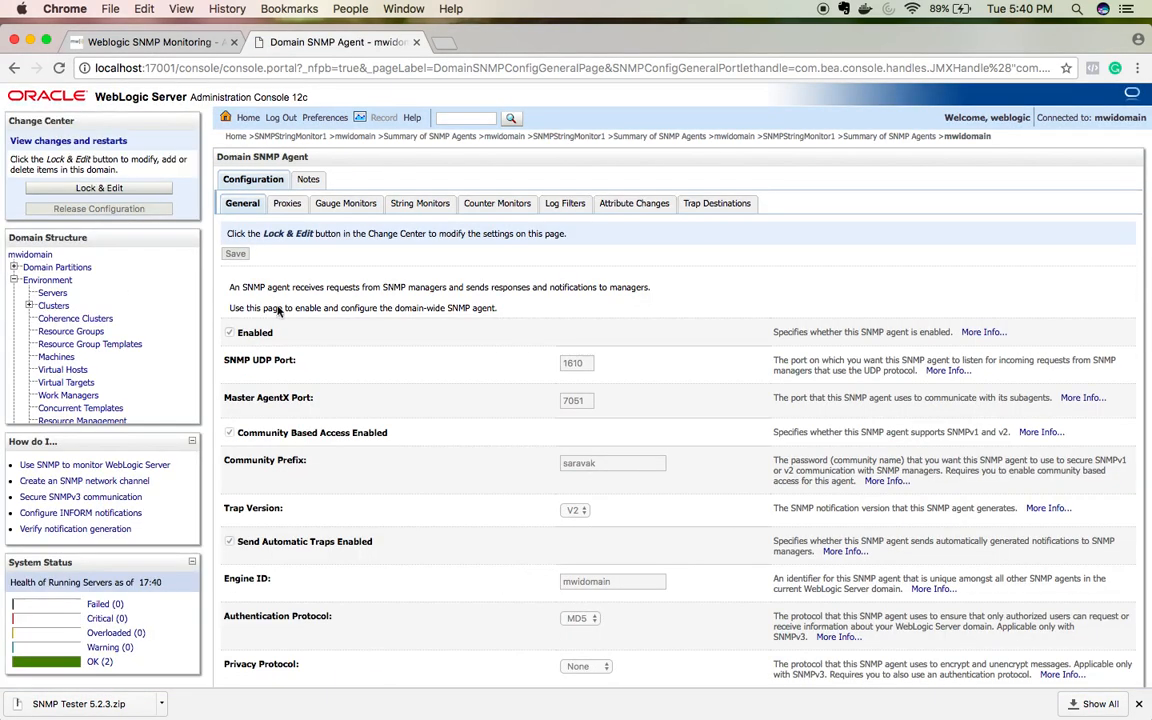
click(427, 206)
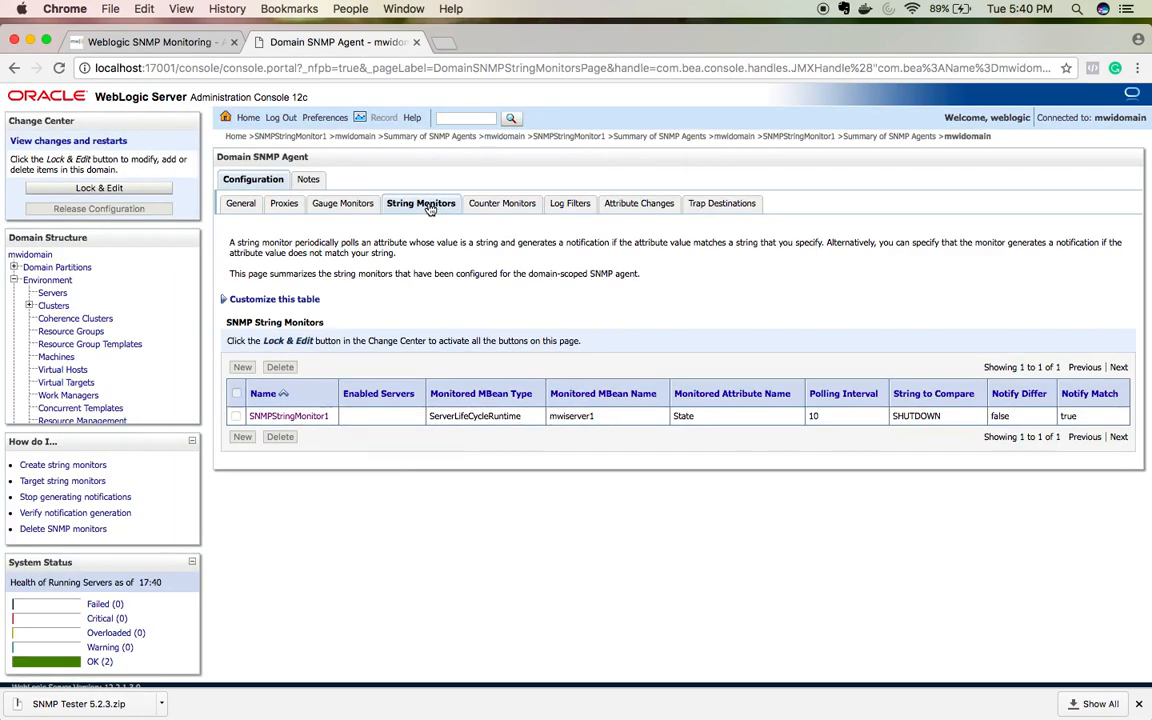
click(740, 207)
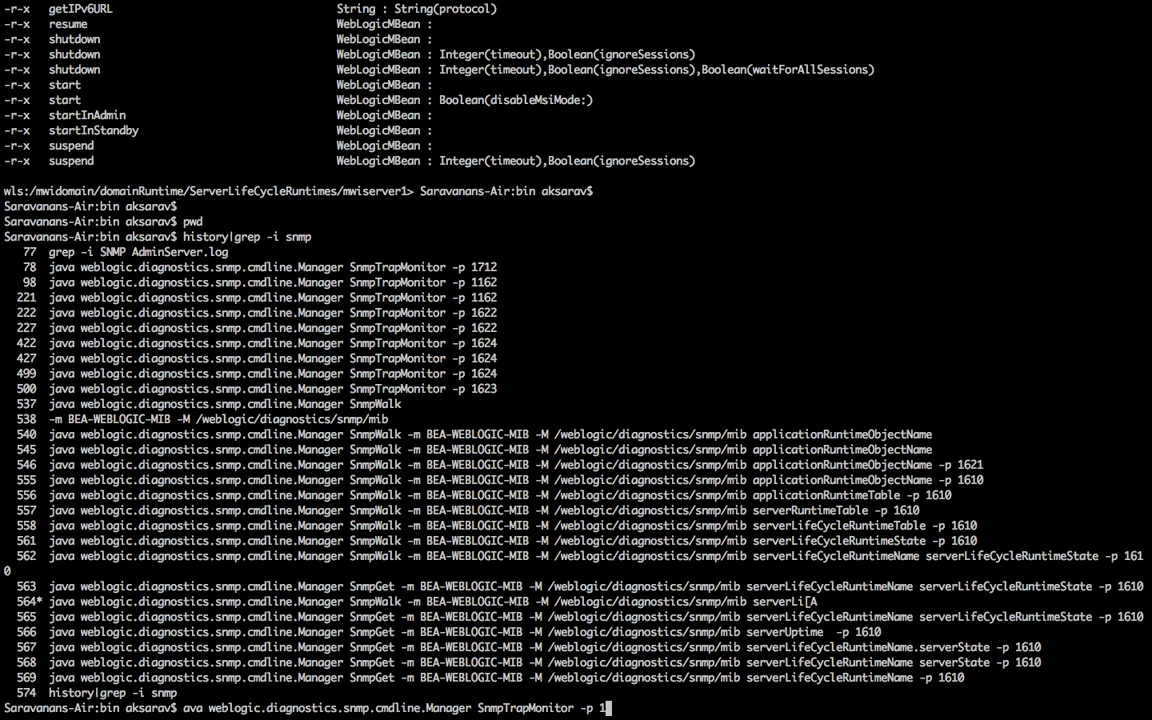
Step: Run SnmpTrapMonitor with -p 1623, correcting 'ava' to 'java' and rerunning it
text(623)
key(Return)
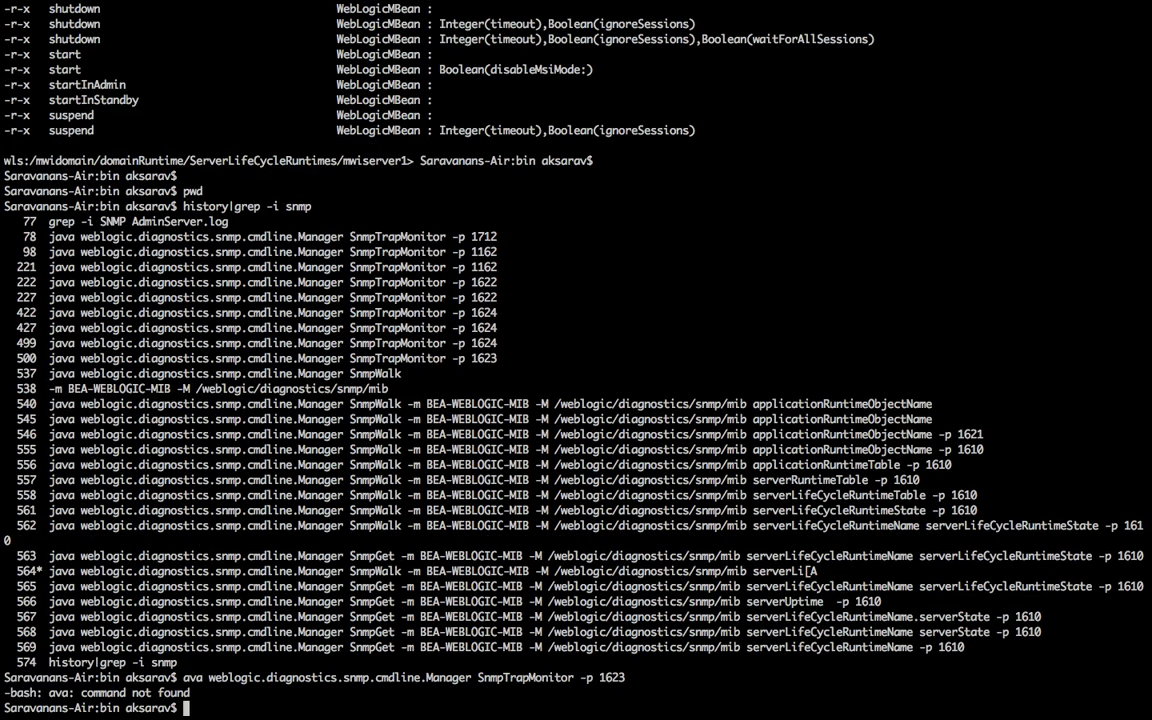
key(Up)
key(Left)
key(Left)
key(Left)
key(Left)
key(Left)
key(Left)
key(Left)
key(Left)
key(Left)
key(Left)
key(Left)
key(Left)
key(Left)
key(Left)
key(Left)
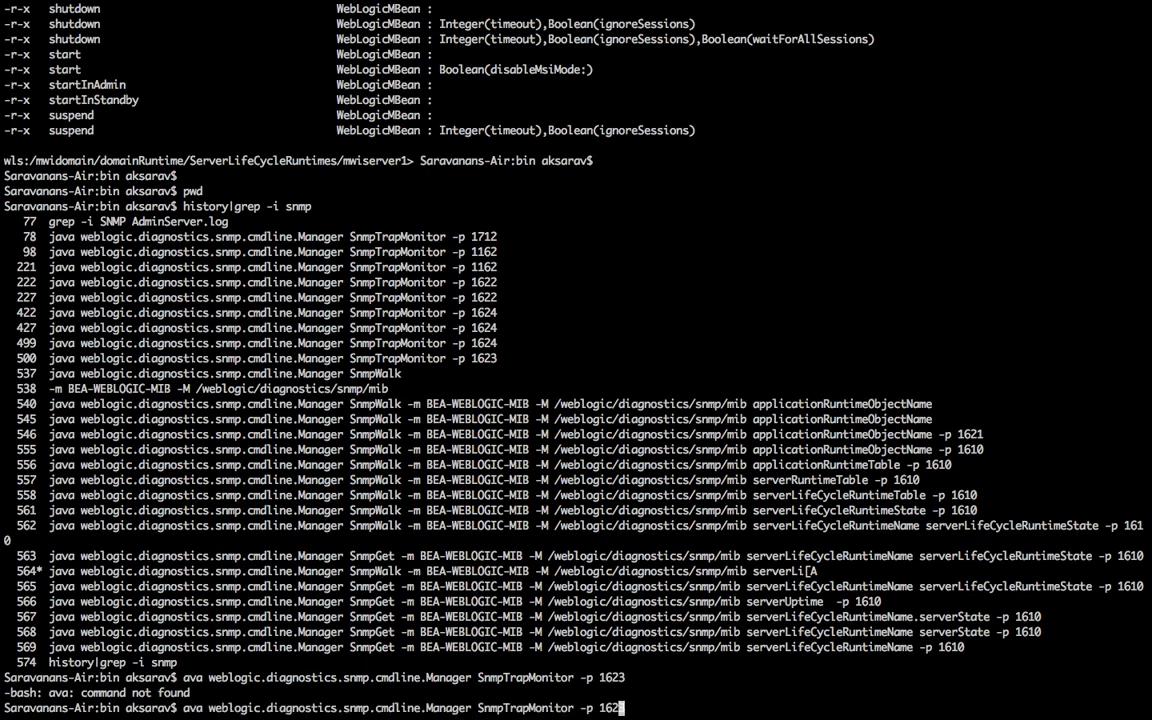
key(Left)
key(Left)
key(Left)
key(Left)
key(Left)
key(Left)
key(Left)
key(Left)
key(Left)
key(Left)
key(Left)
key(Left)
key(Left)
key(Left)
key(Left)
key(Left)
key(Left)
key(Left)
key(Left)
key(Left)
key(Left)
key(Left)
key(Left)
key(Left)
key(Left)
key(Left)
key(Left)
key(Left)
key(Left)
key(Left)
key(Left)
key(Left)
key(Left)
key(Left)
key(Left)
key(Left)
key(Left)
key(Left)
key(Left)
key(Left)
key(Left)
key(Left)
key(Left)
key(Left)
key(Left)
key(Left)
key(Left)
text(j)
key(Return)
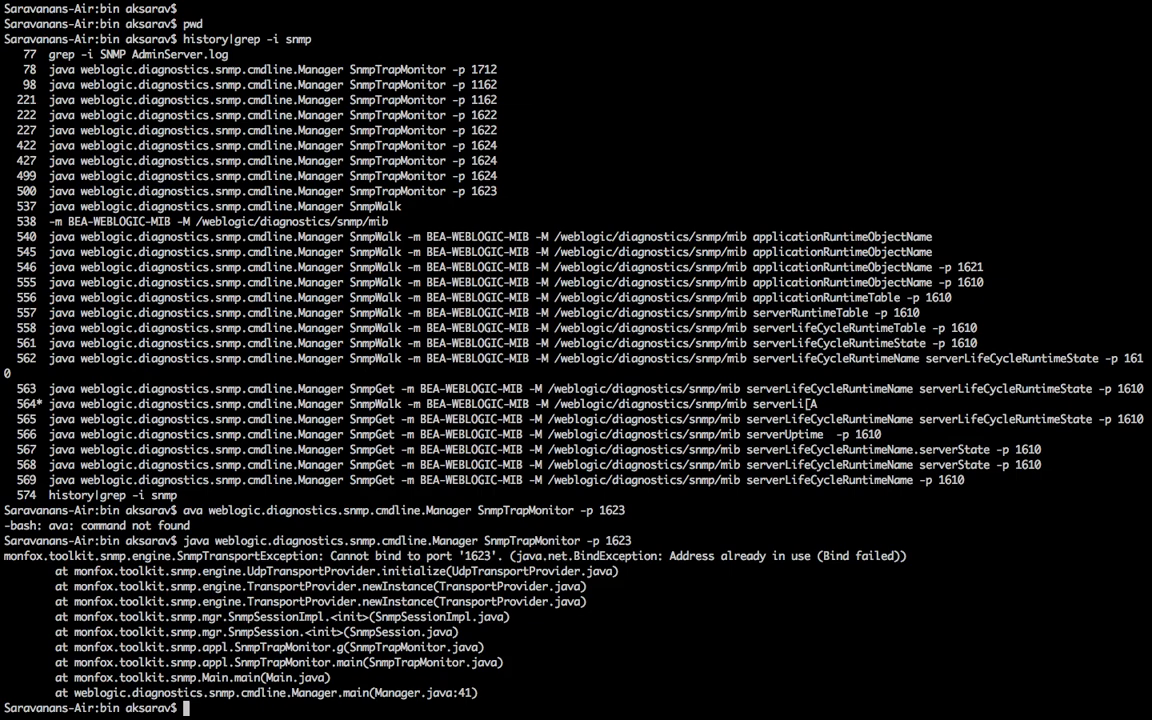
Step: Quit MIB Browser to free port 1623 and restart the trap monitor listening there
key(ctrl+Left)
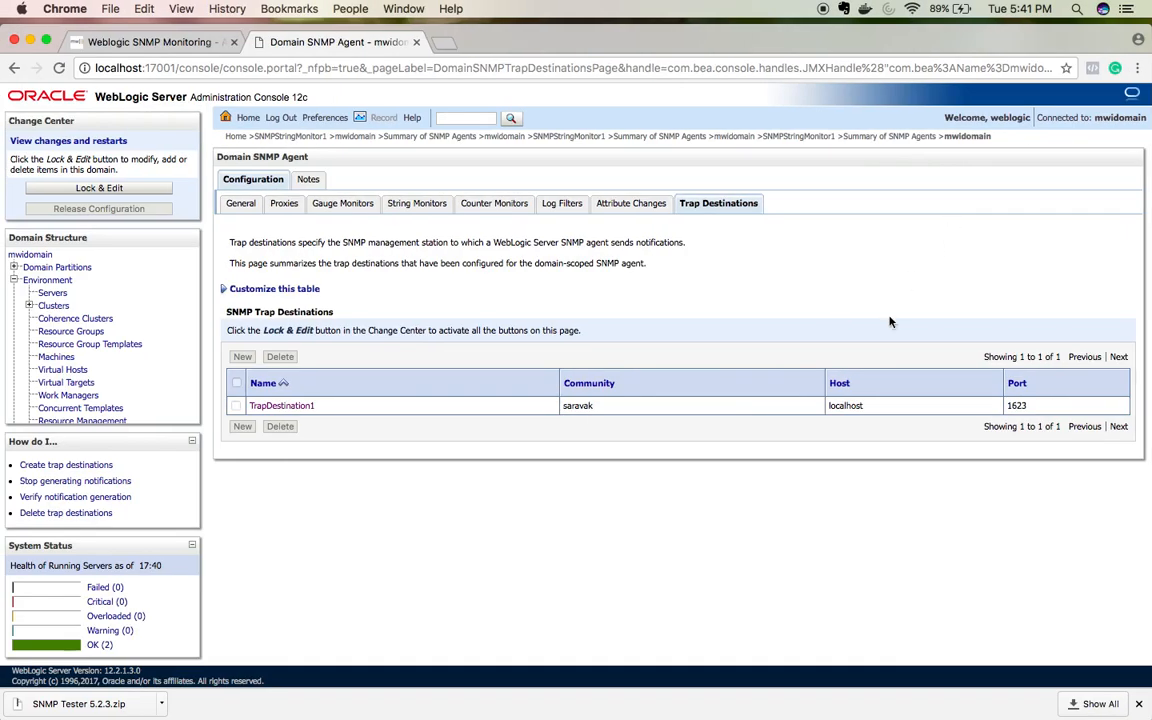
key(ctrl+Right)
key(super+Tab)
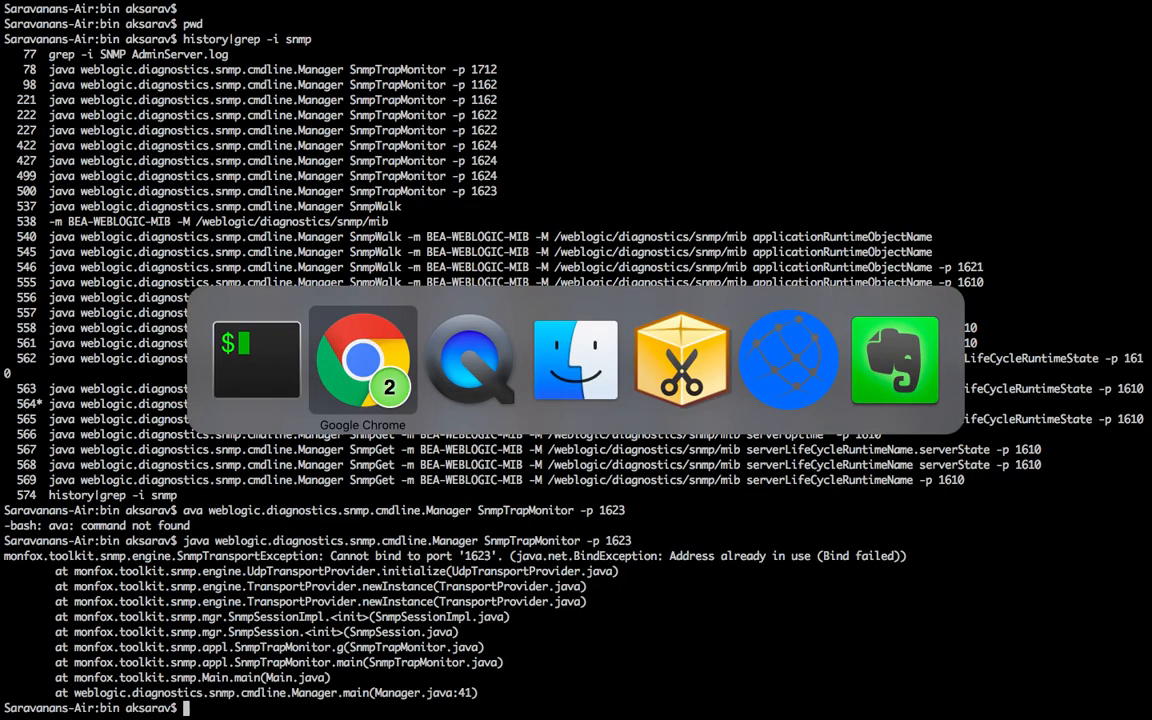
key(super+Tab)
key(super+Tab)
key(super+Tab)
key(super+Tab)
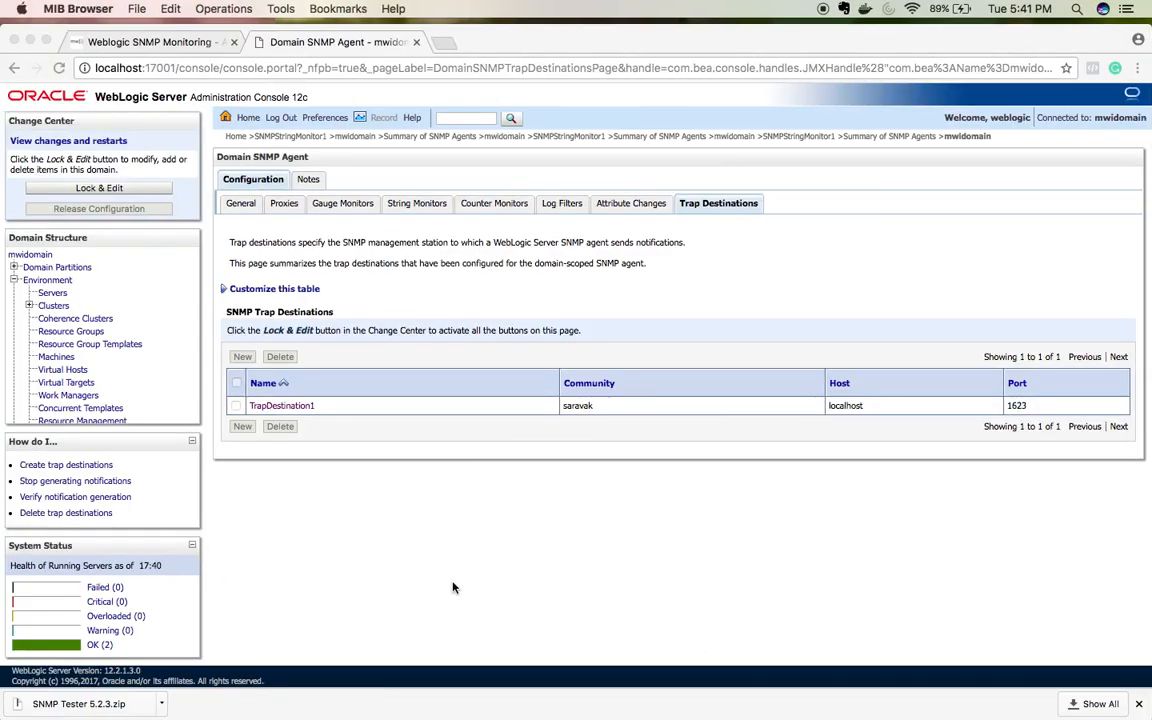
key(super+q)
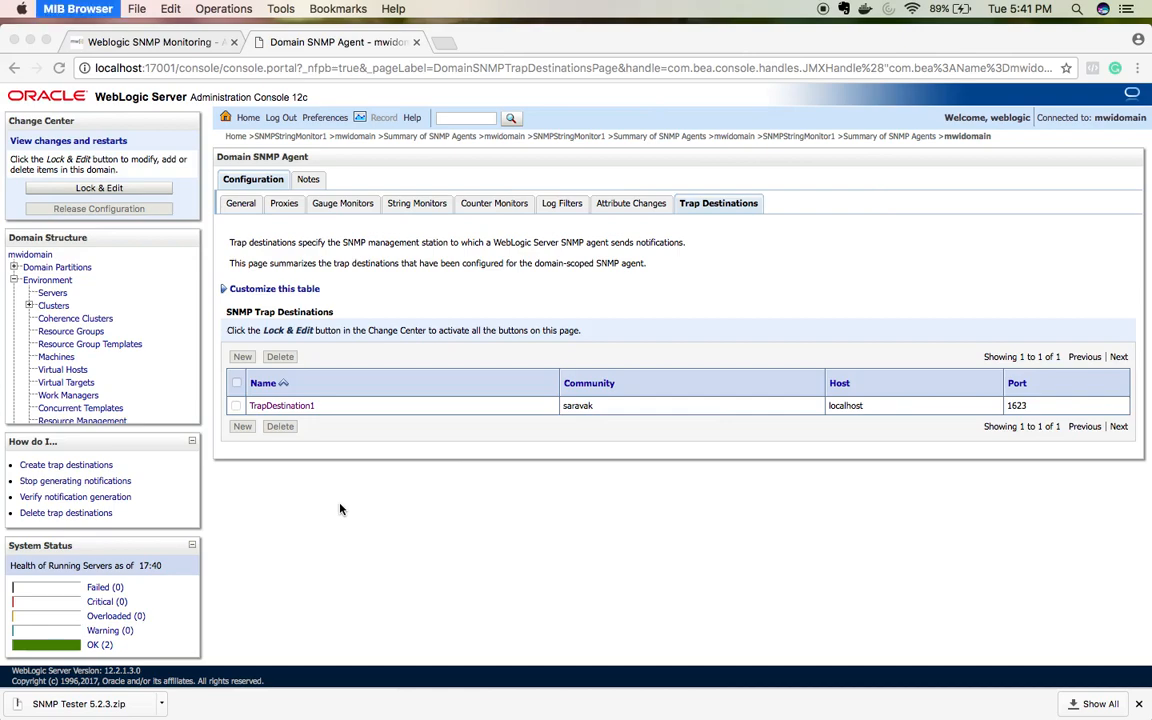
key(ctrl+Right)
key(Up)
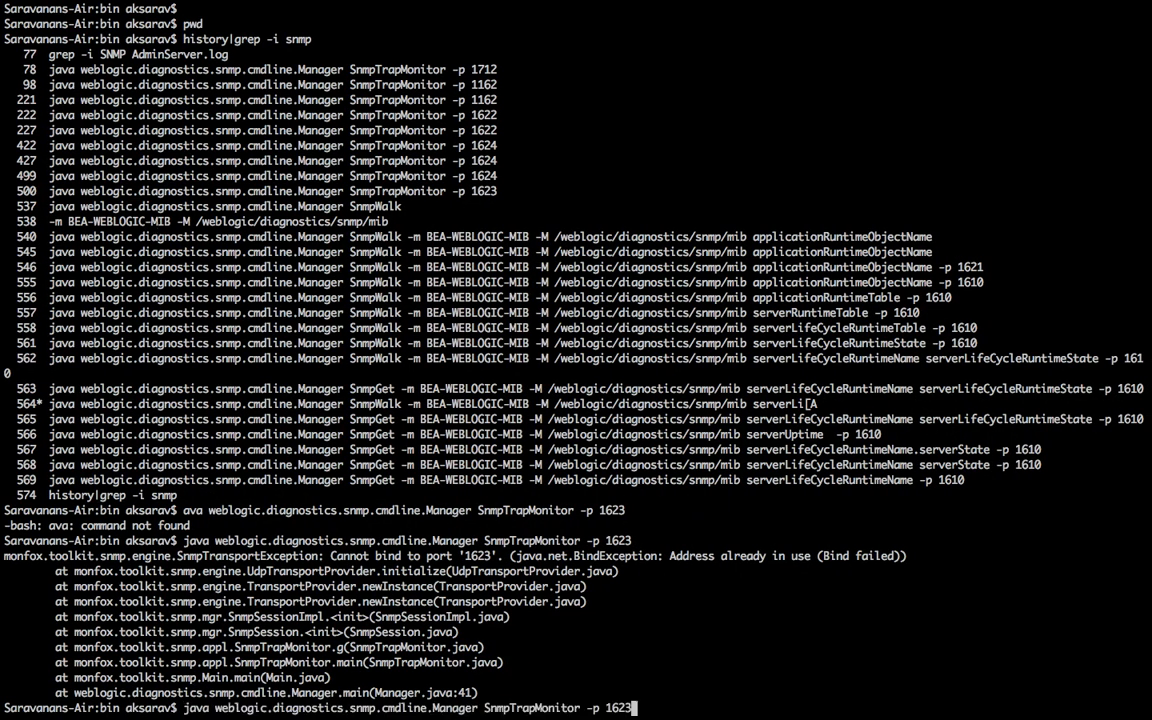
key(Return)
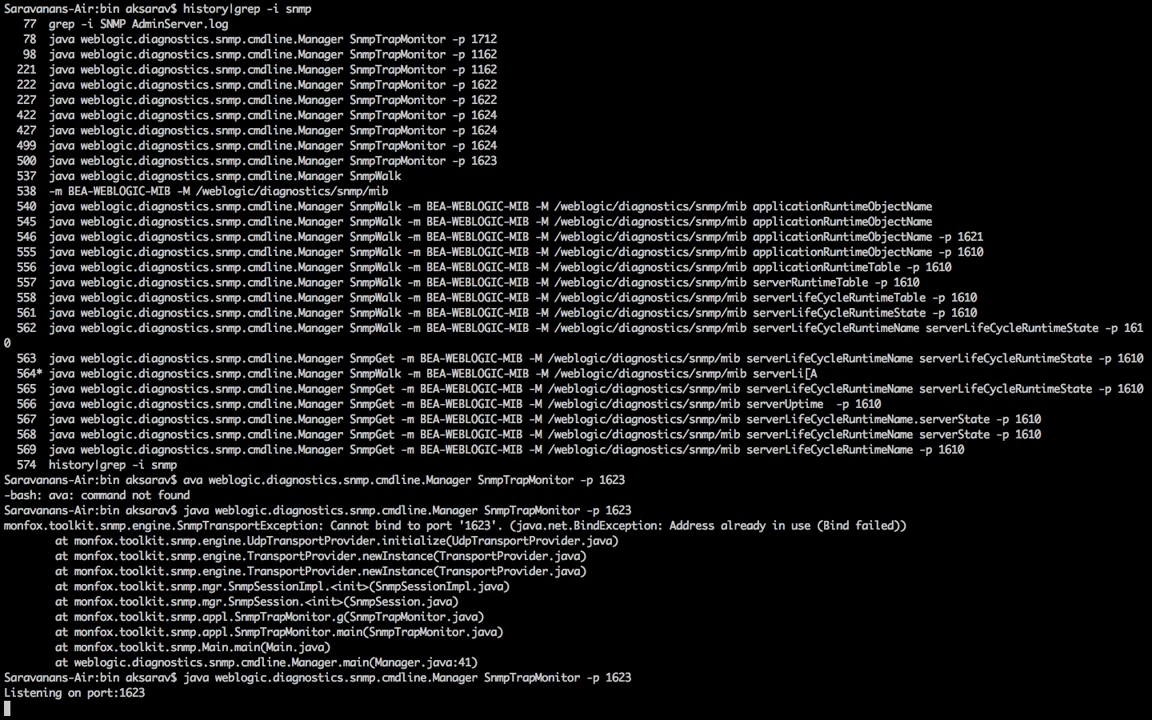
key(ctrl+Left)
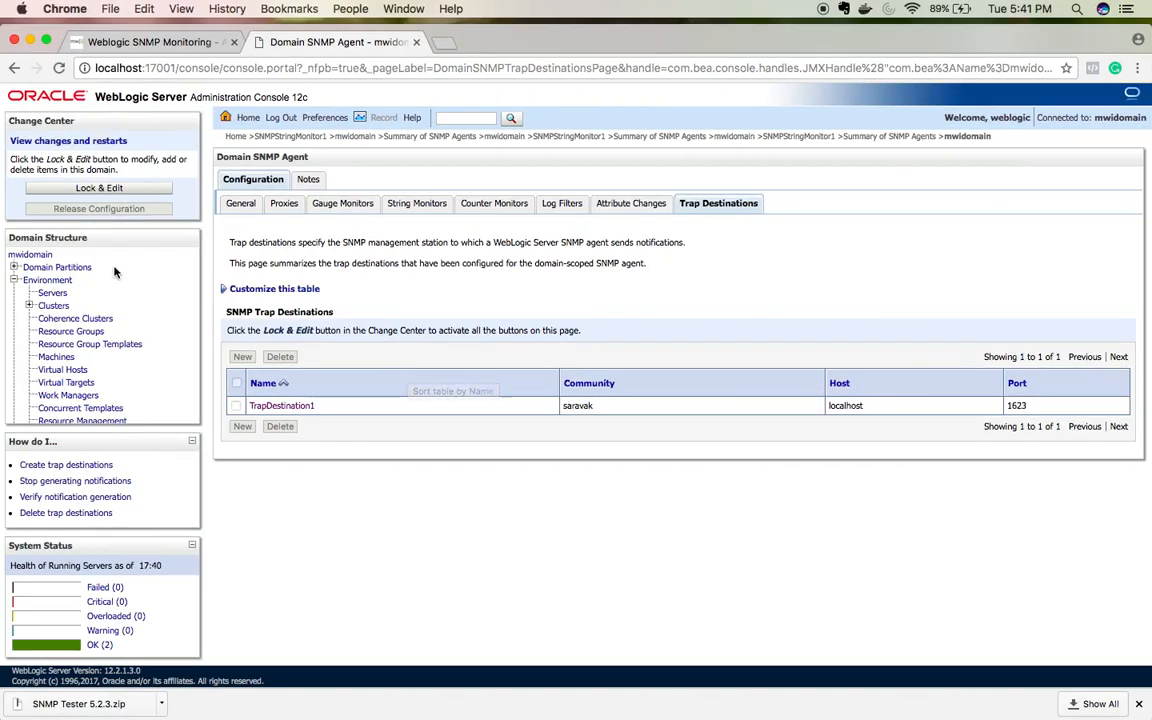
Step: Force shutdown of mwiserver1 now from the Summary of Servers Control tab and confirm
click(55, 293)
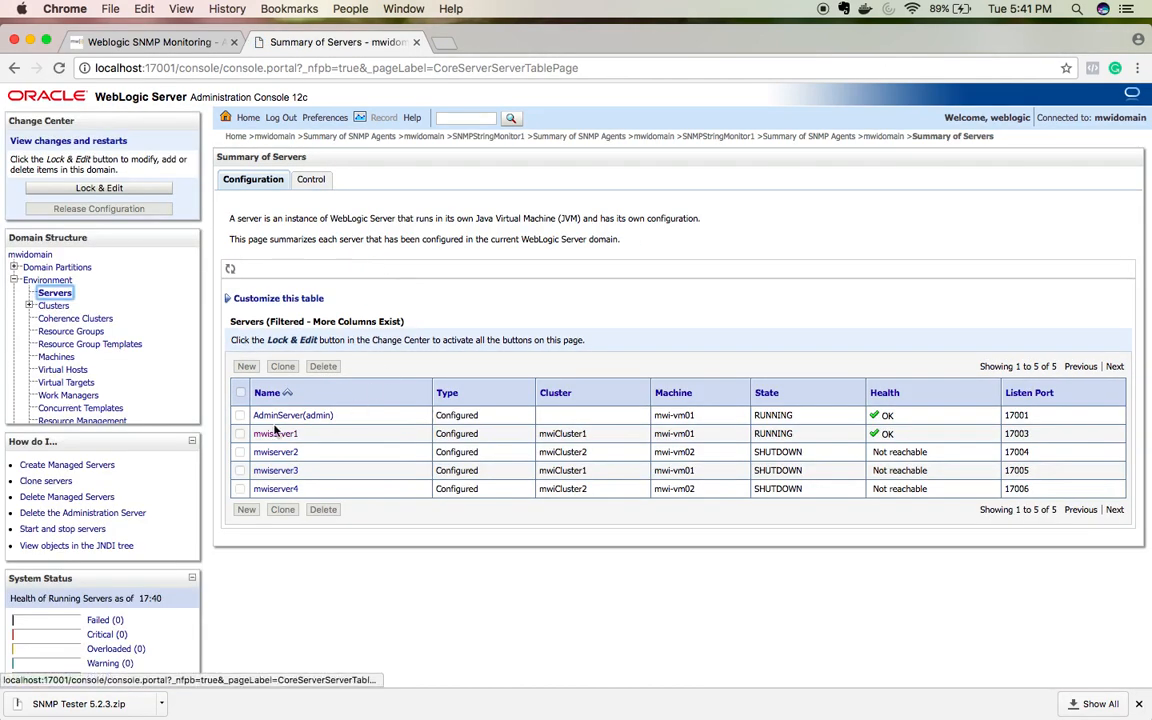
click(310, 187)
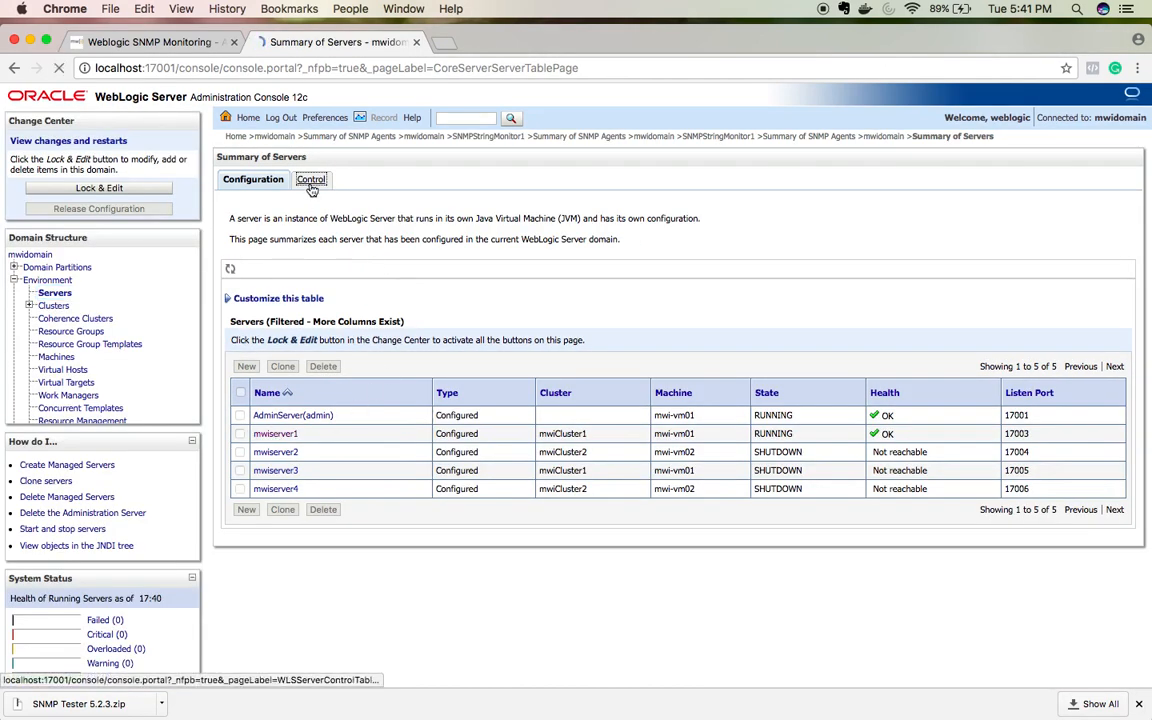
click(240, 400)
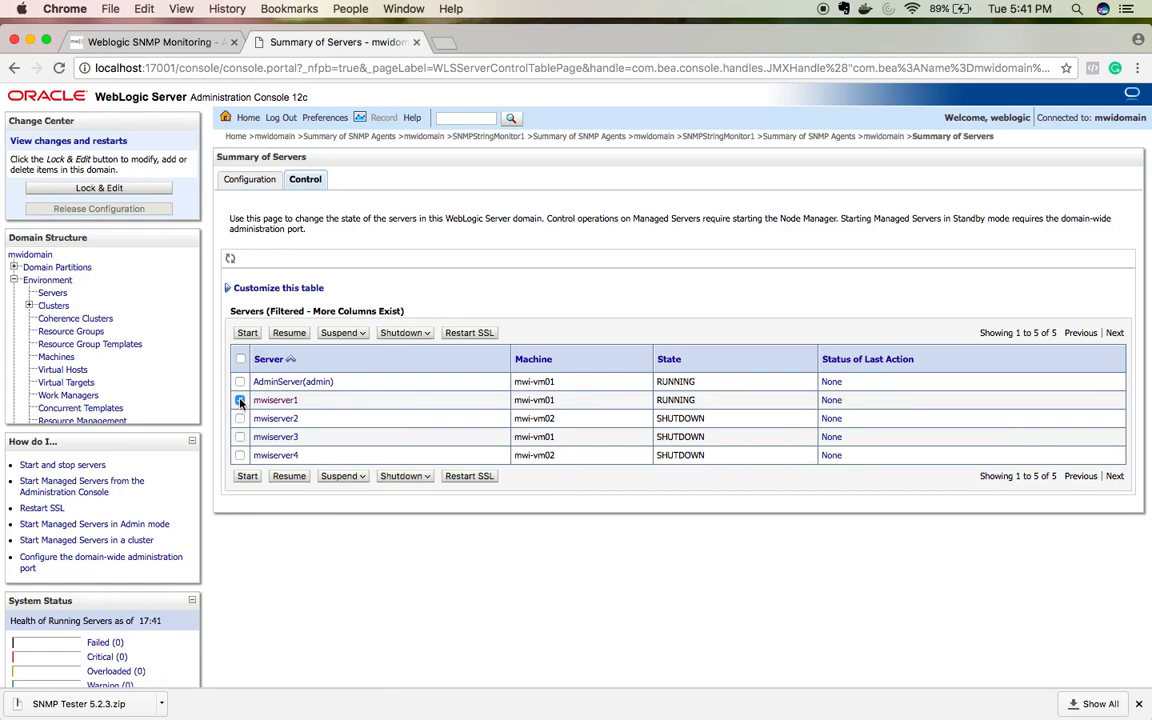
click(404, 333)
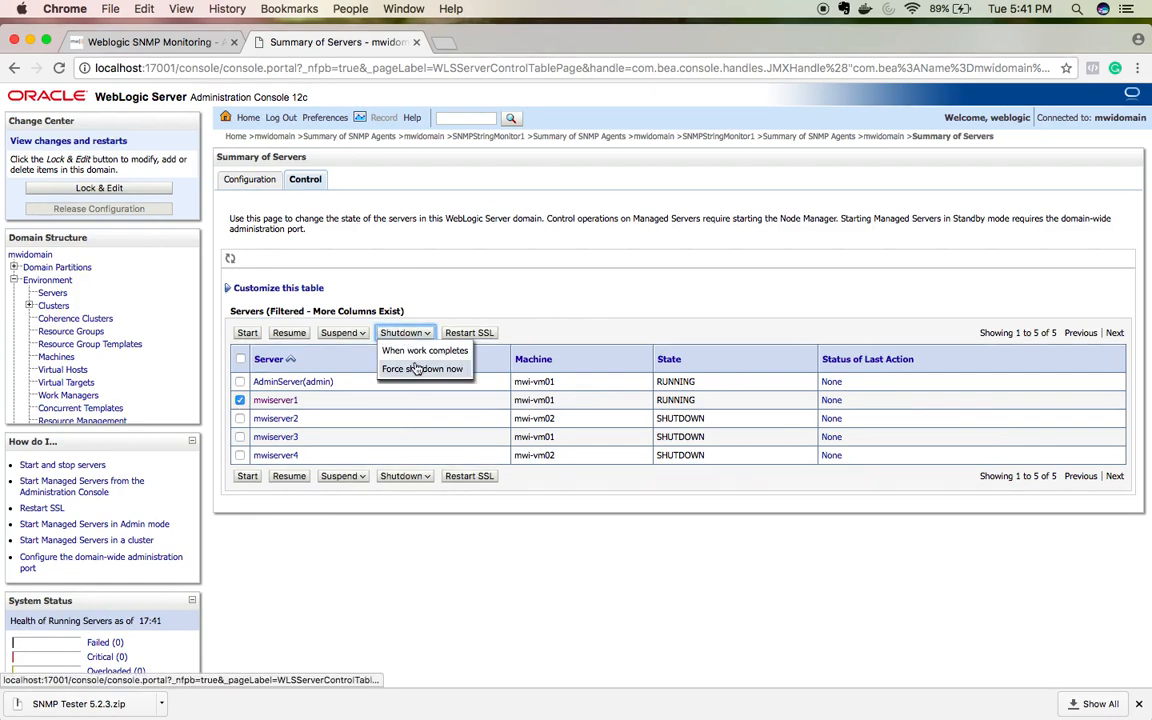
click(417, 369)
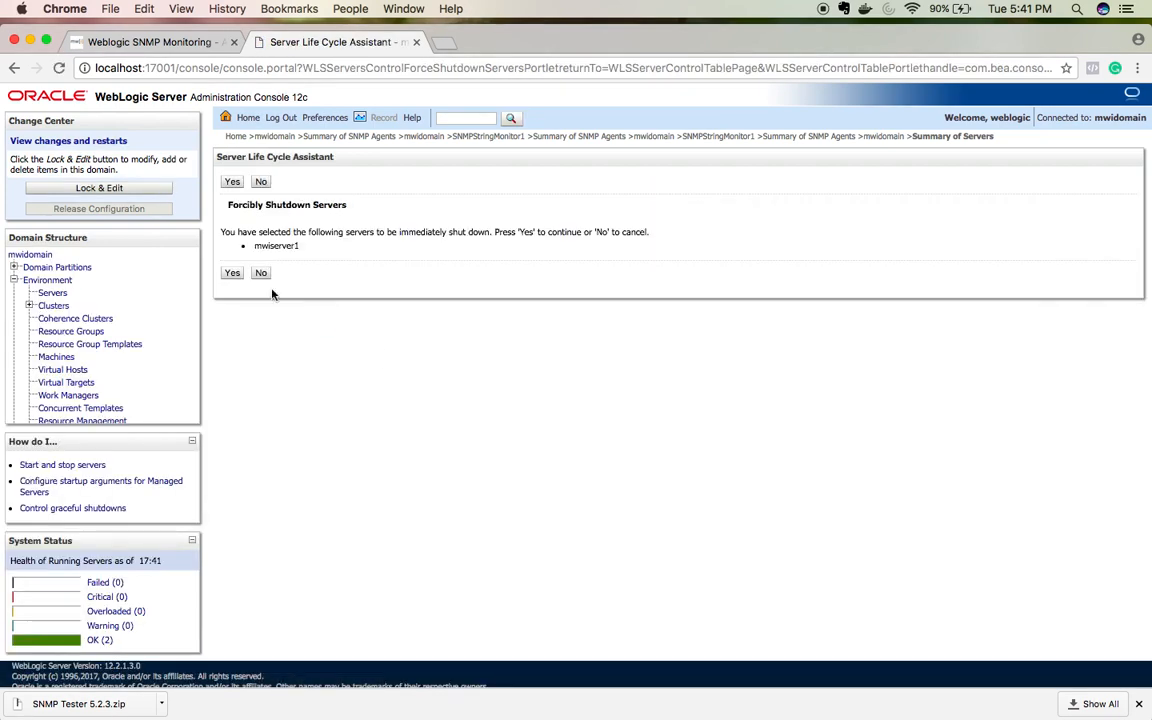
click(232, 274)
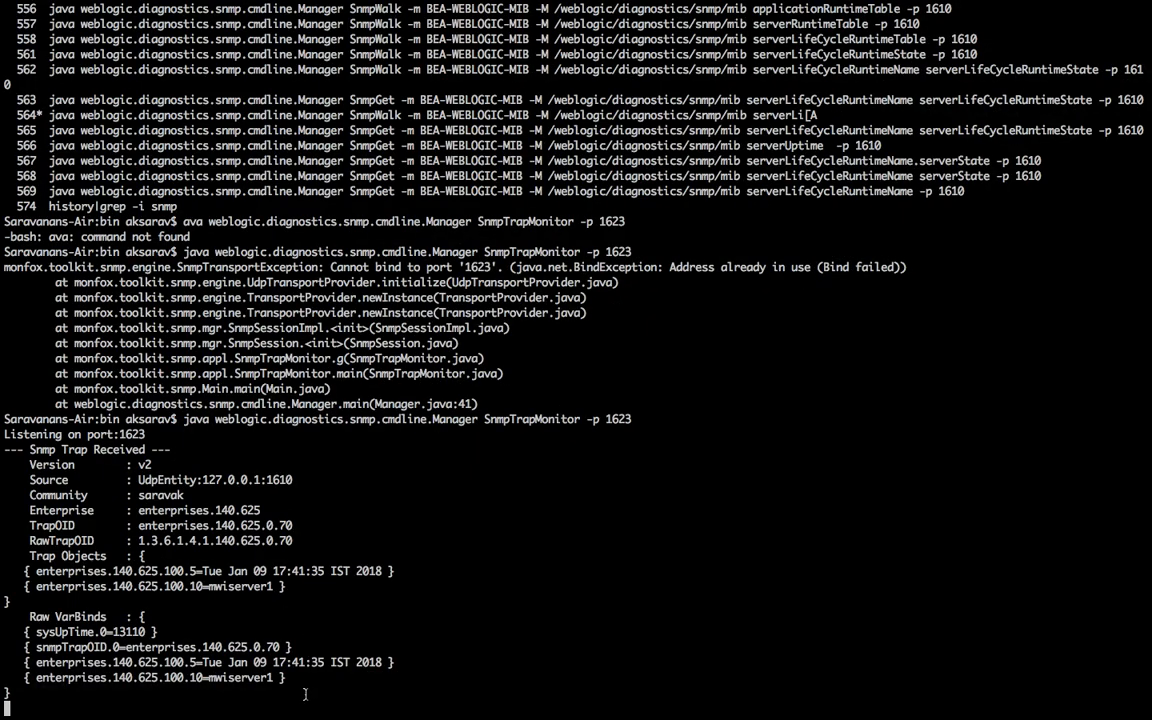
Step: Highlight the trap's server object name, SHUTDOWN value and jmx.monitor.string.matches type
drag(8, 700, 5, 447)
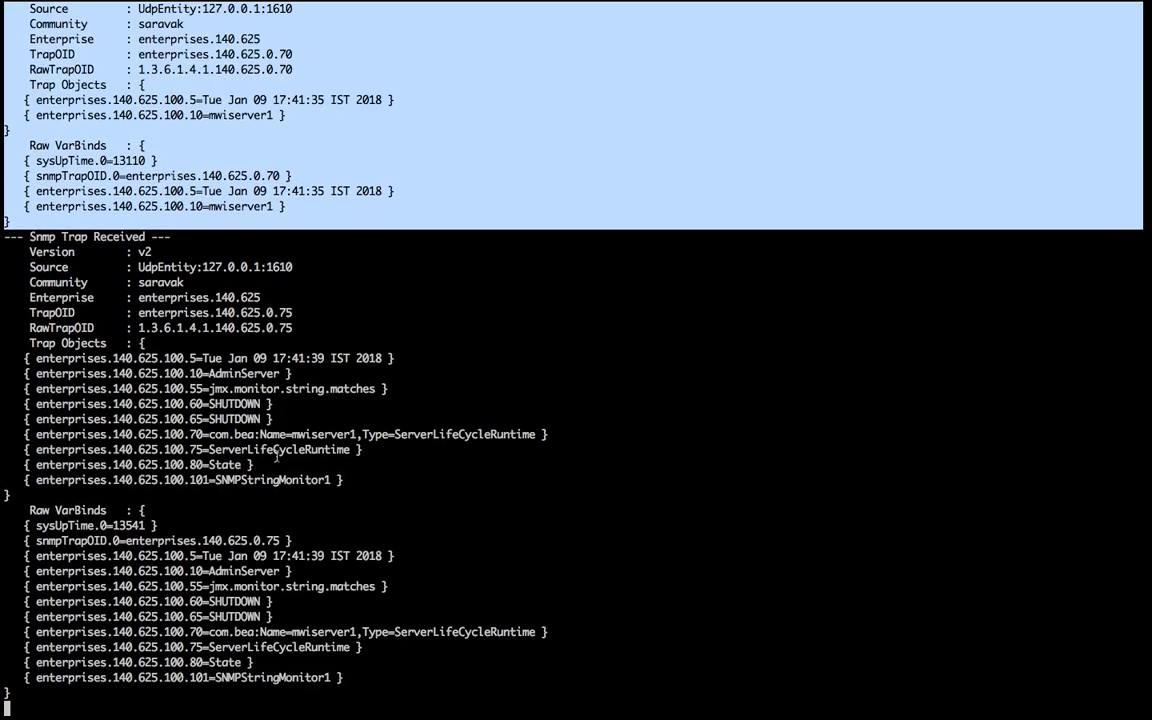
double_click(273, 434)
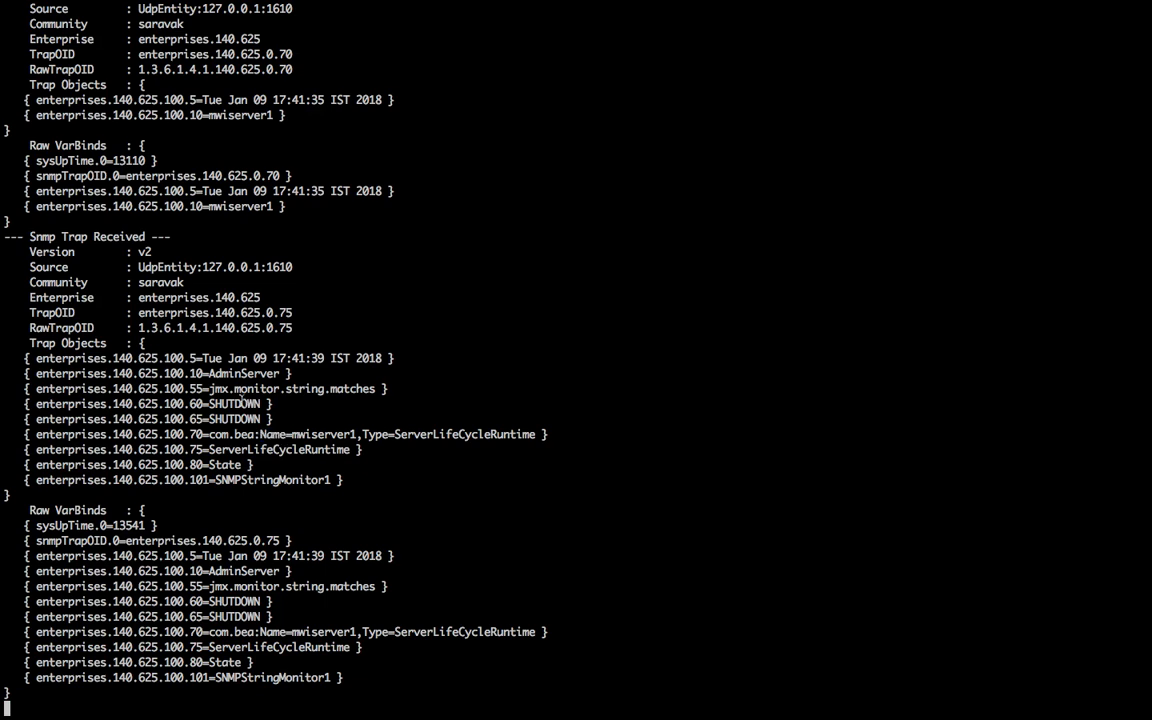
double_click(240, 404)
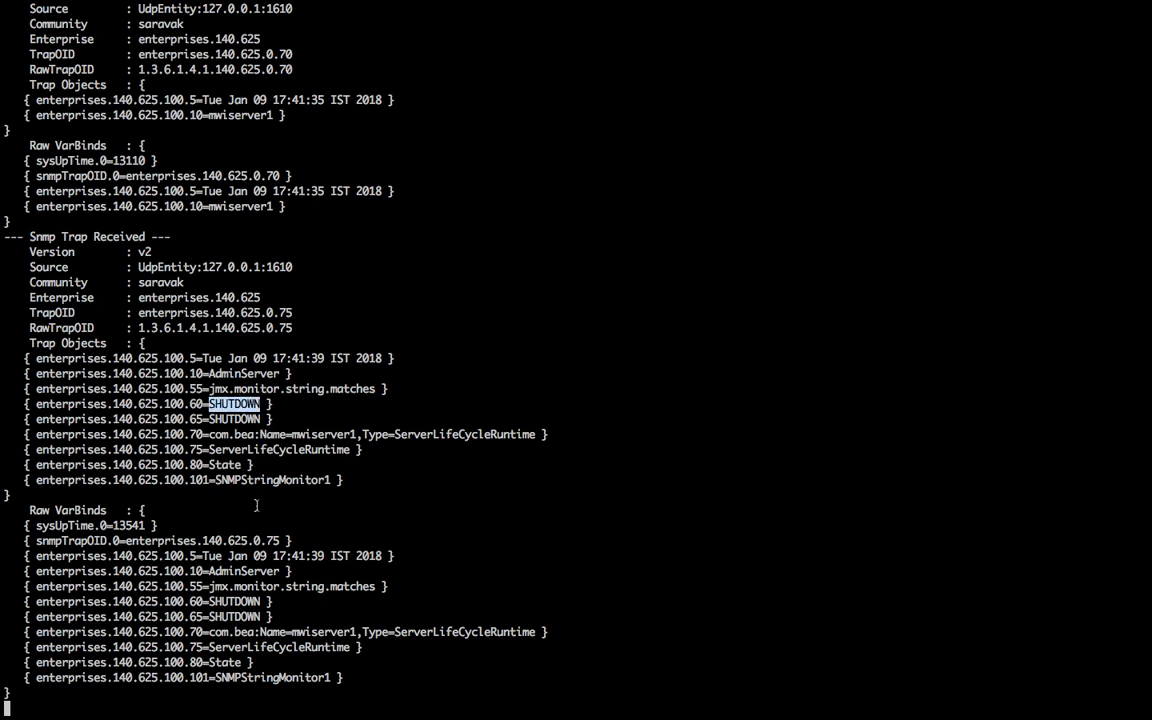
double_click(249, 590)
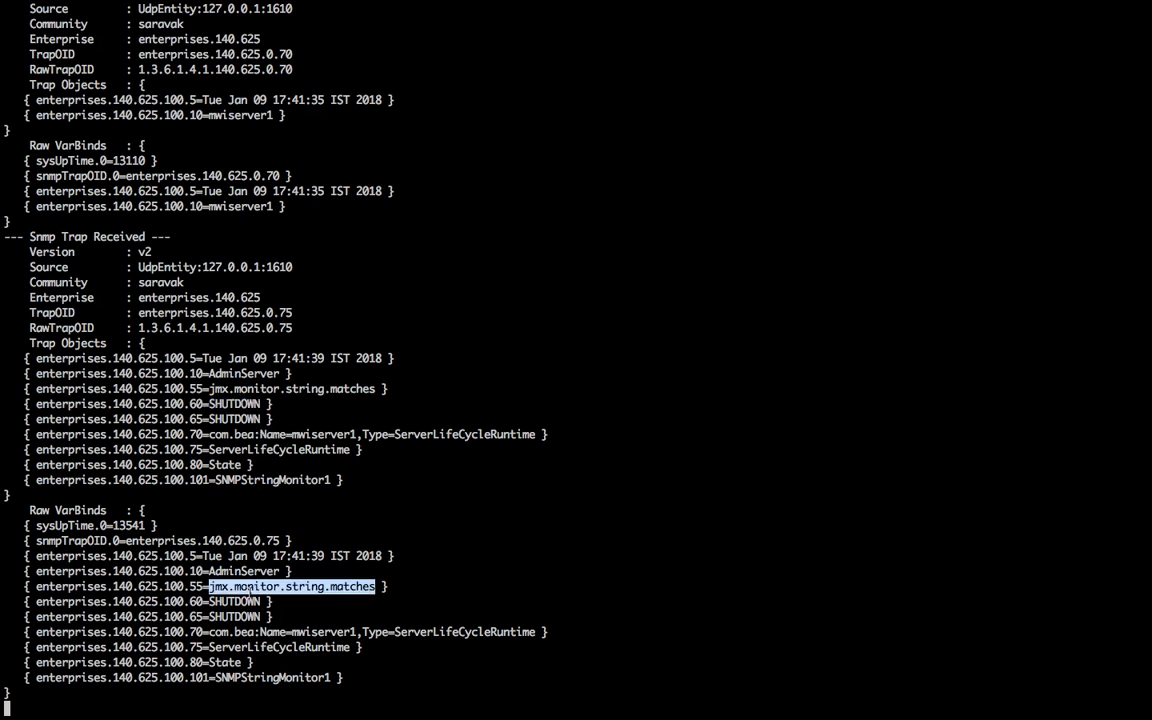
Step: Review mwiserver1 and the TrapOID values, including the 0.75 ending, in the earlier traps
scroll(249, 590, up, 2)
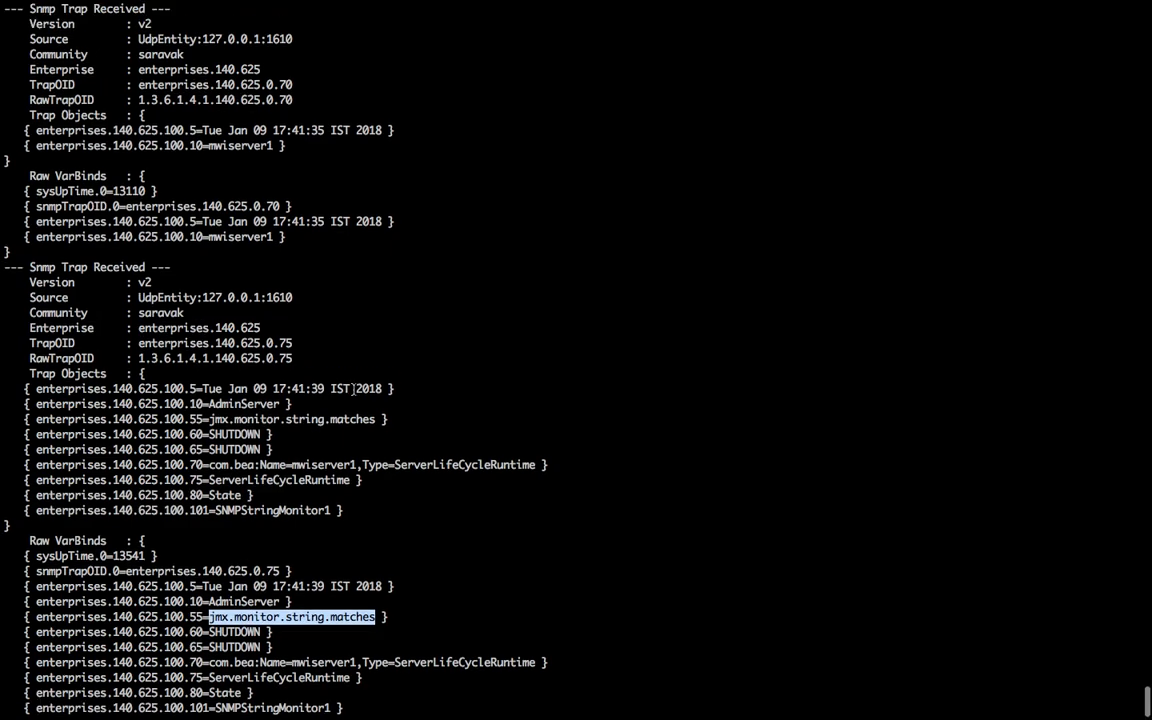
scroll(223, 533, up, 4)
double_click(240, 206)
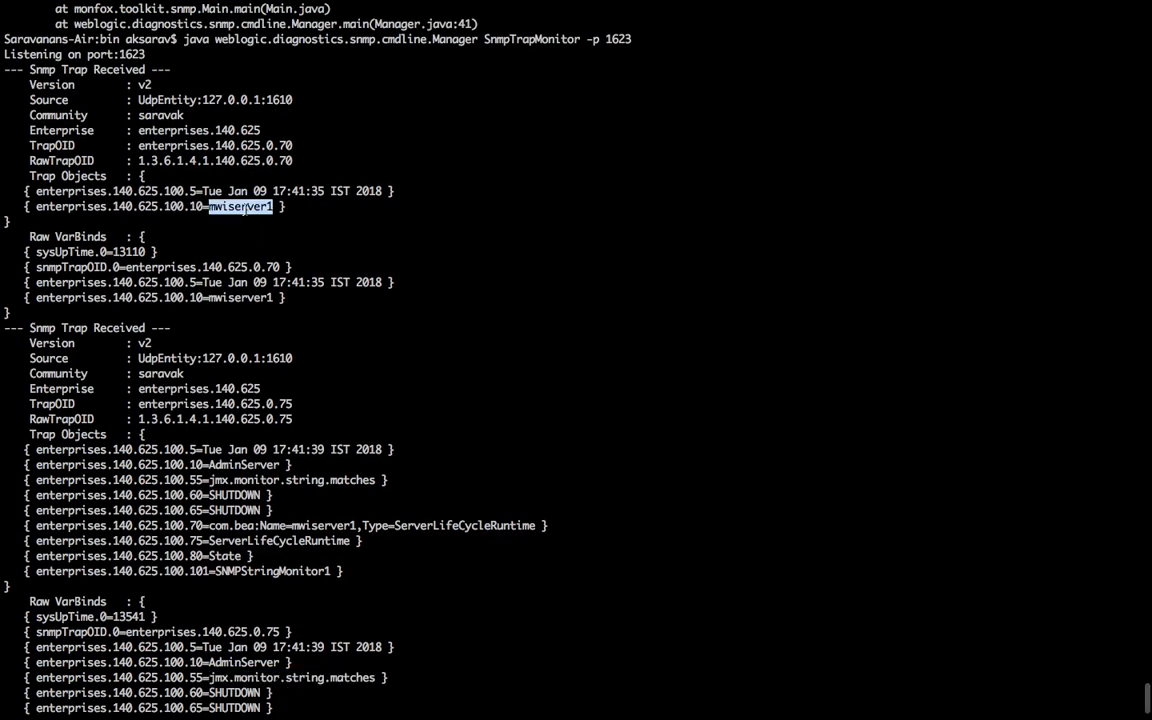
drag(307, 404, 267, 406)
click(297, 421)
scroll(297, 421, up, 15)
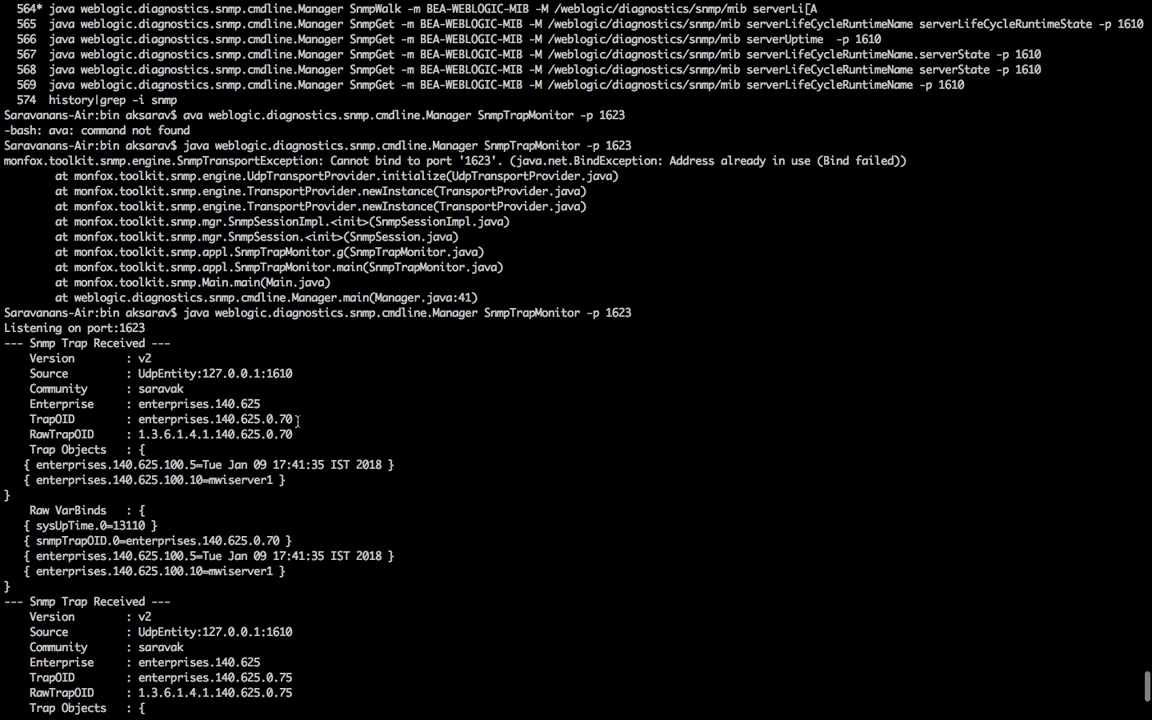
drag(297, 421, 215, 420)
scroll(576, 360, down, 1)
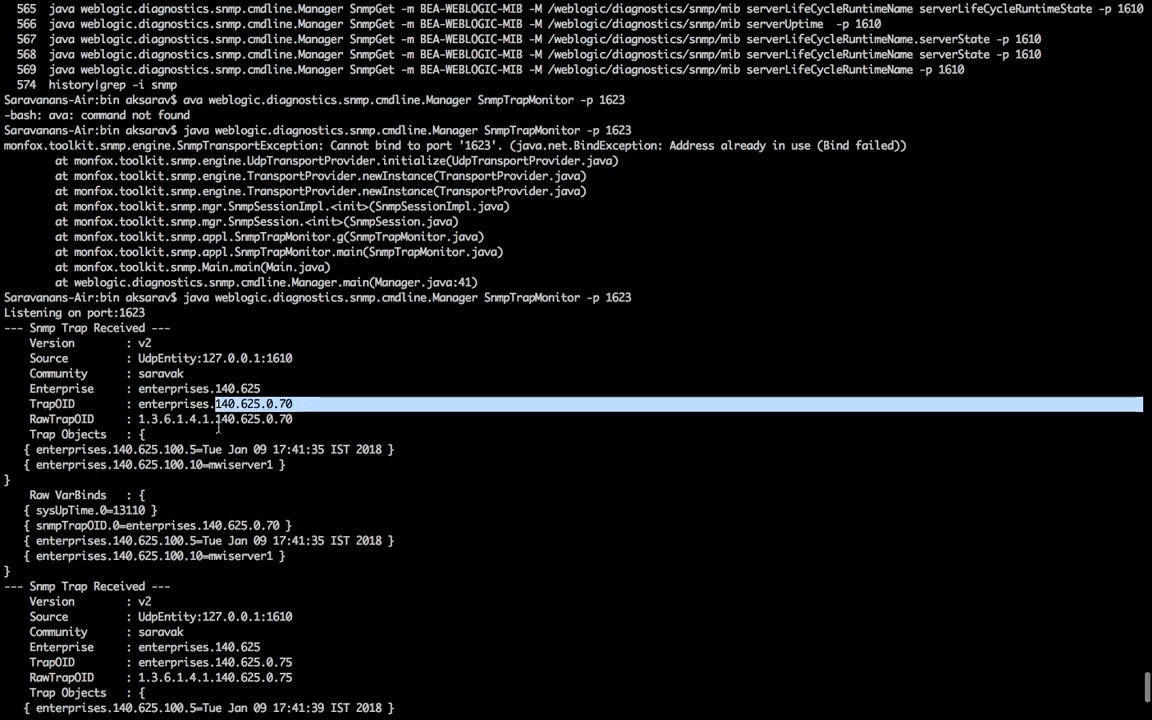
double_click(298, 401)
key(super+Tab)
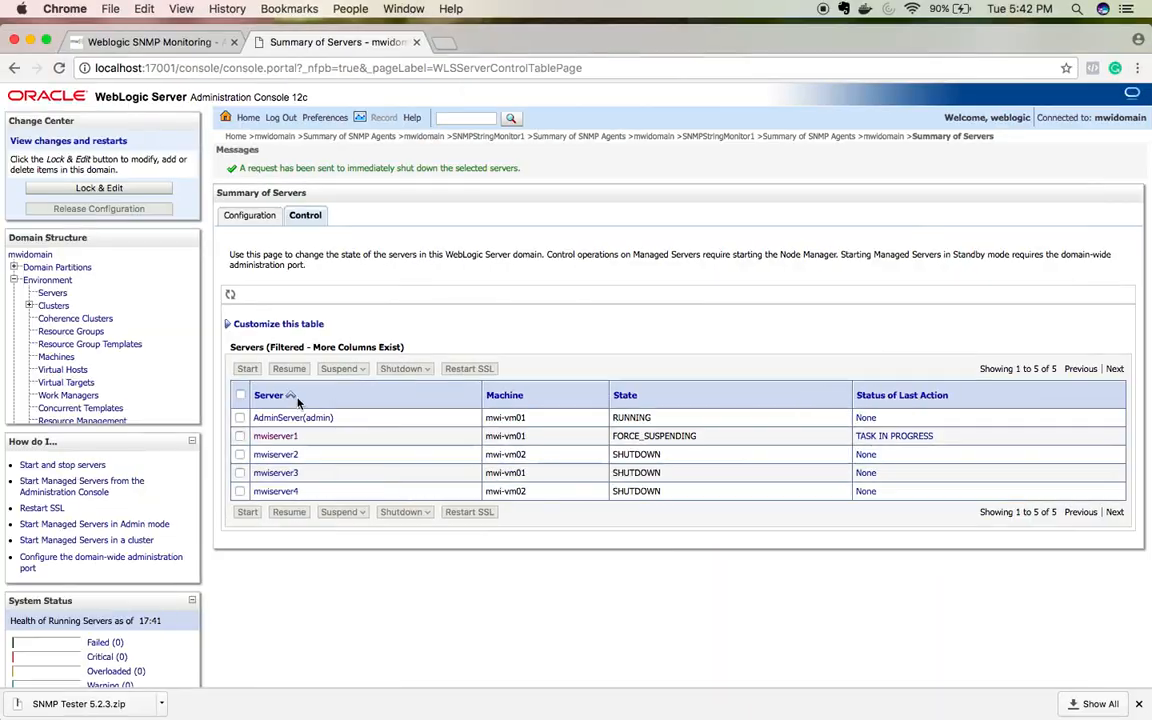
Step: Bring up the Weblogic SNMP Monitoring post and mark the trailing 70 of the TrapOID
click(197, 41)
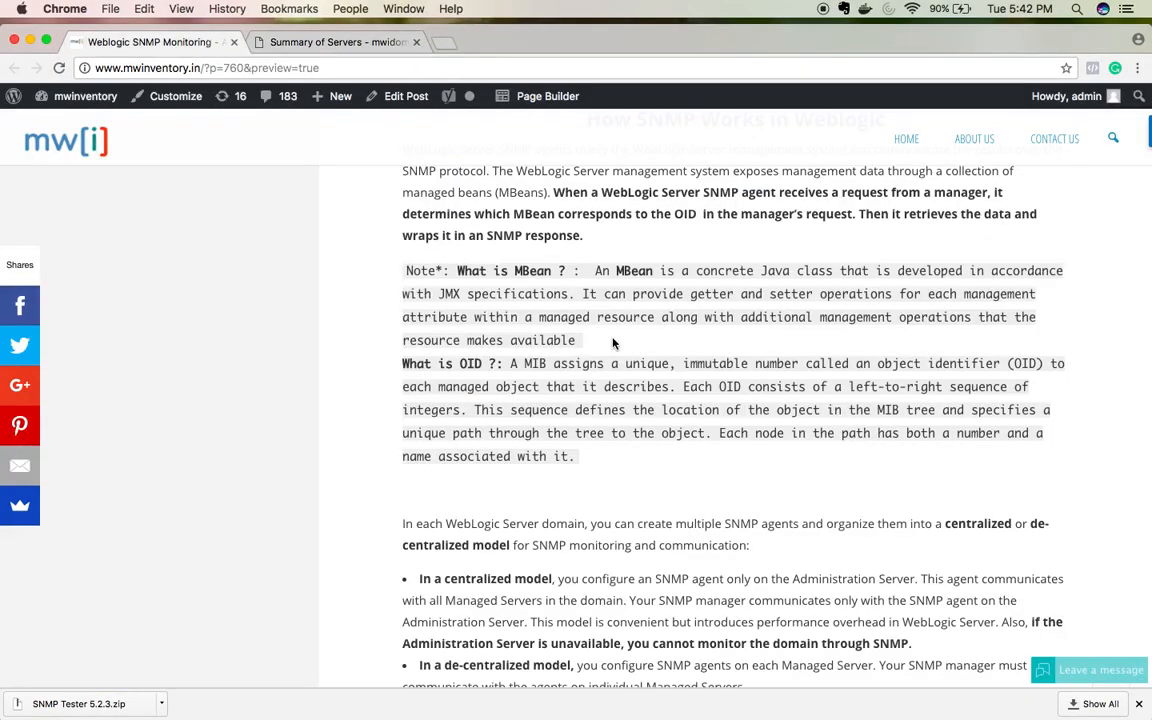
scroll(612, 340, down, 10)
scroll(613, 342, down, 20)
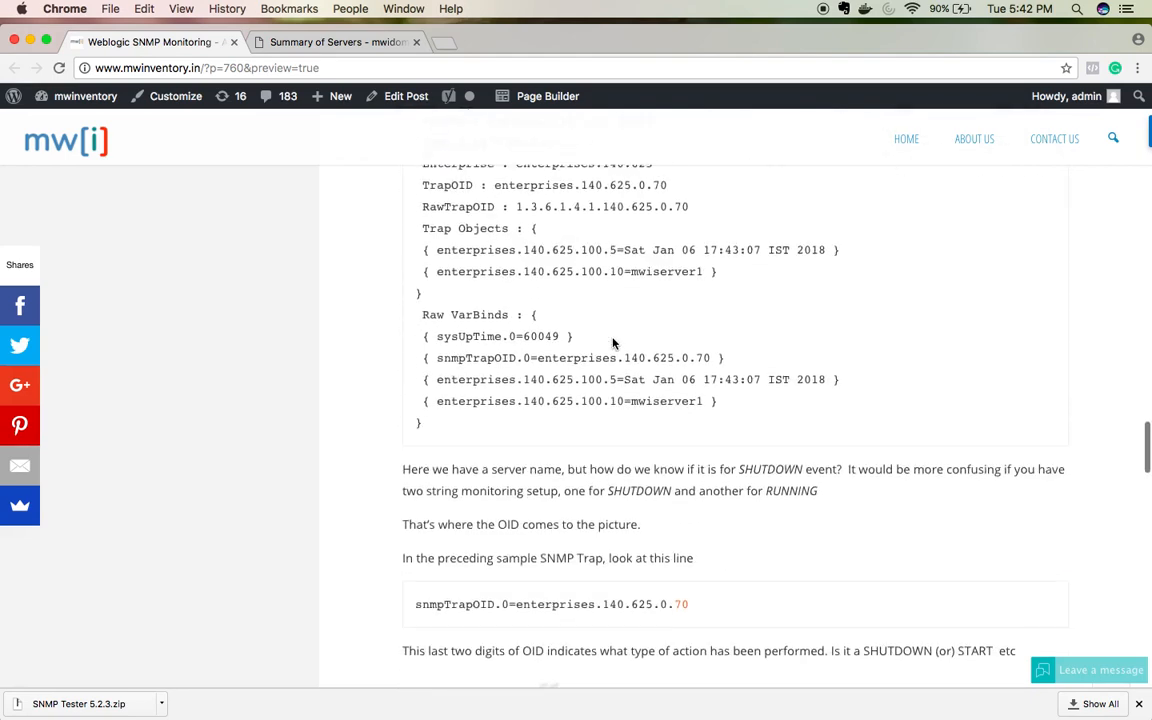
scroll(614, 344, up, 1)
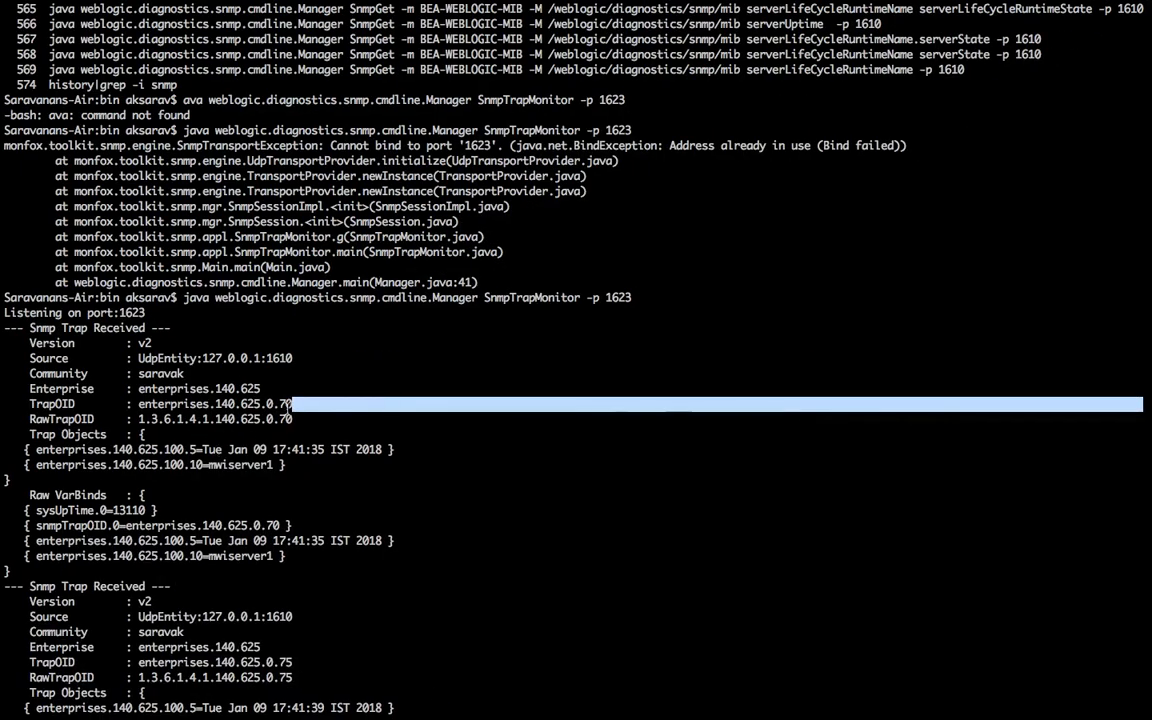
double_click(289, 406)
double_click(289, 406)
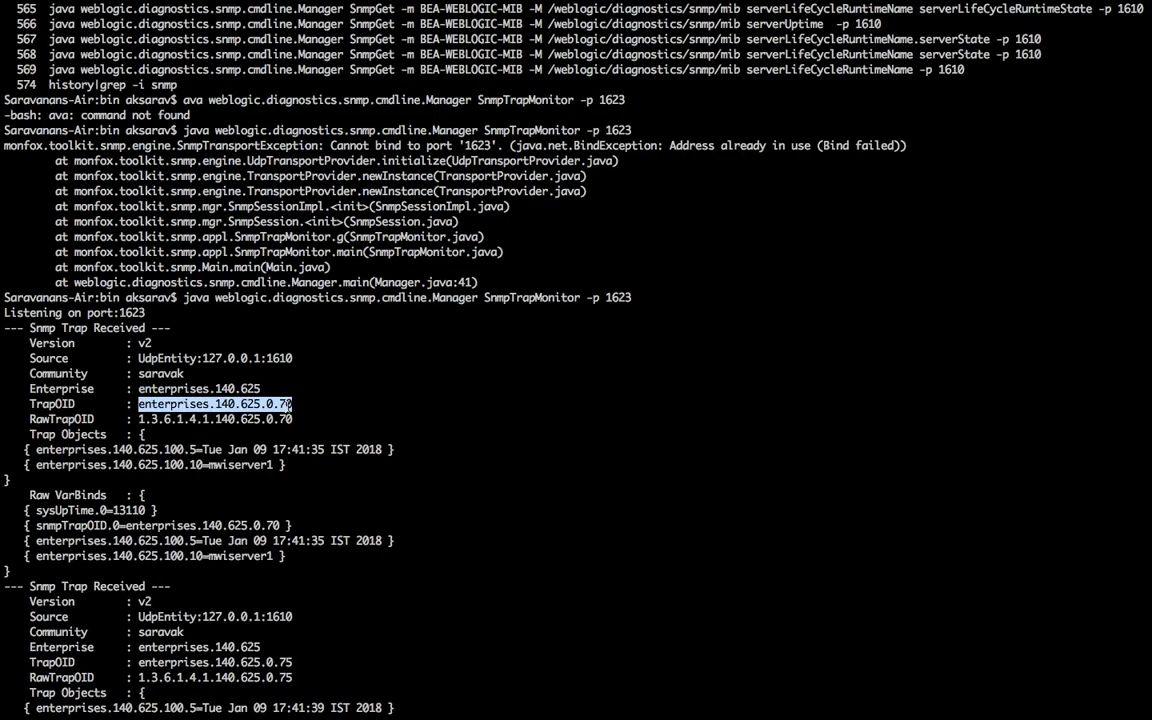
click(234, 405)
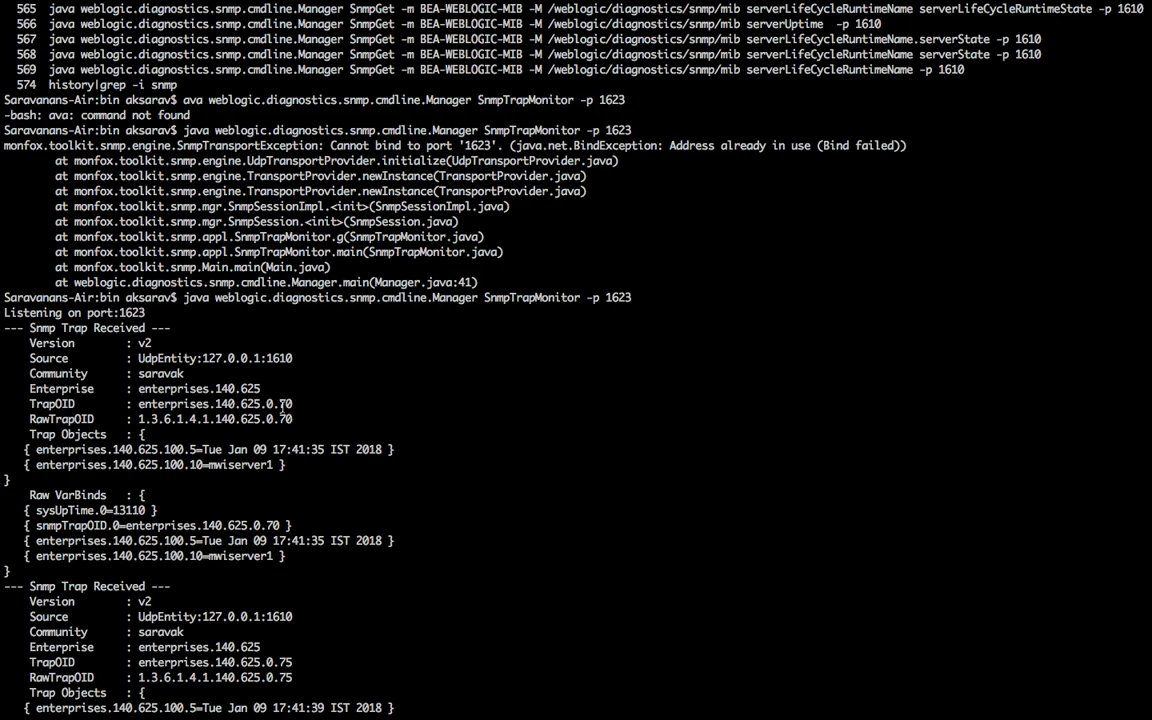
drag(280, 405, 291, 405)
Step: Compare the trap's 70 ending with the post's OID explanation (70 shutdown, 65 running)
key(ctrl+Left)
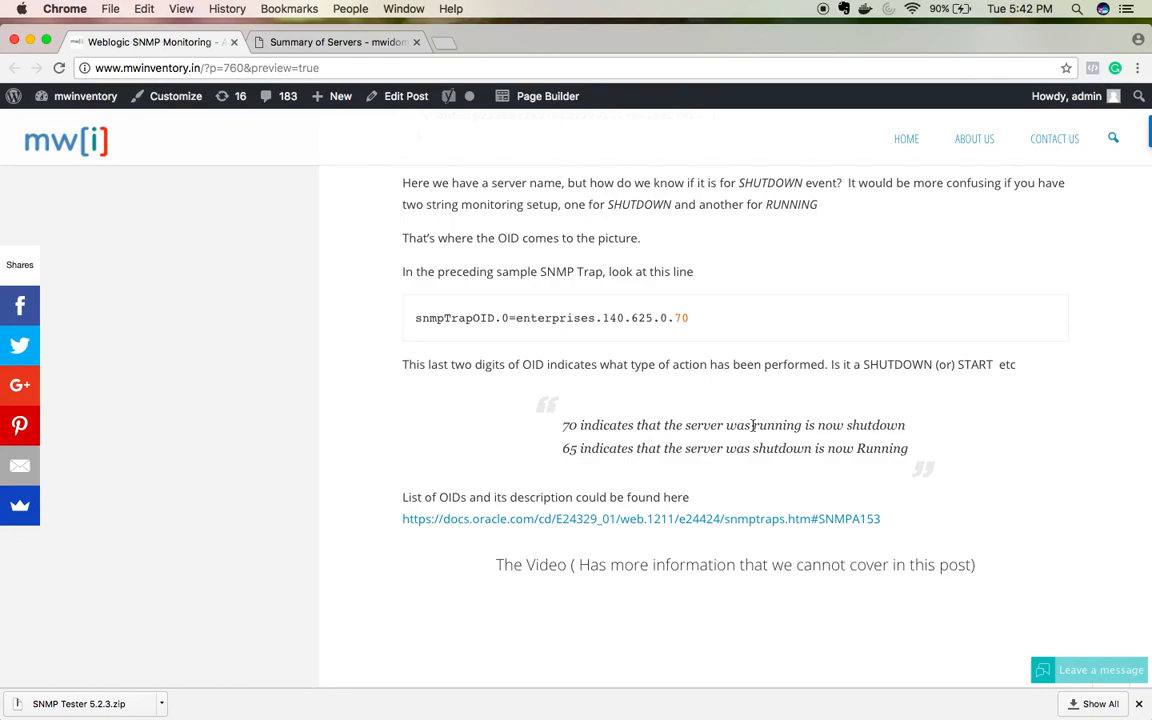
key(ctrl+Right)
key(ctrl+Left)
key(ctrl+Right)
scroll(418, 560, down, 4)
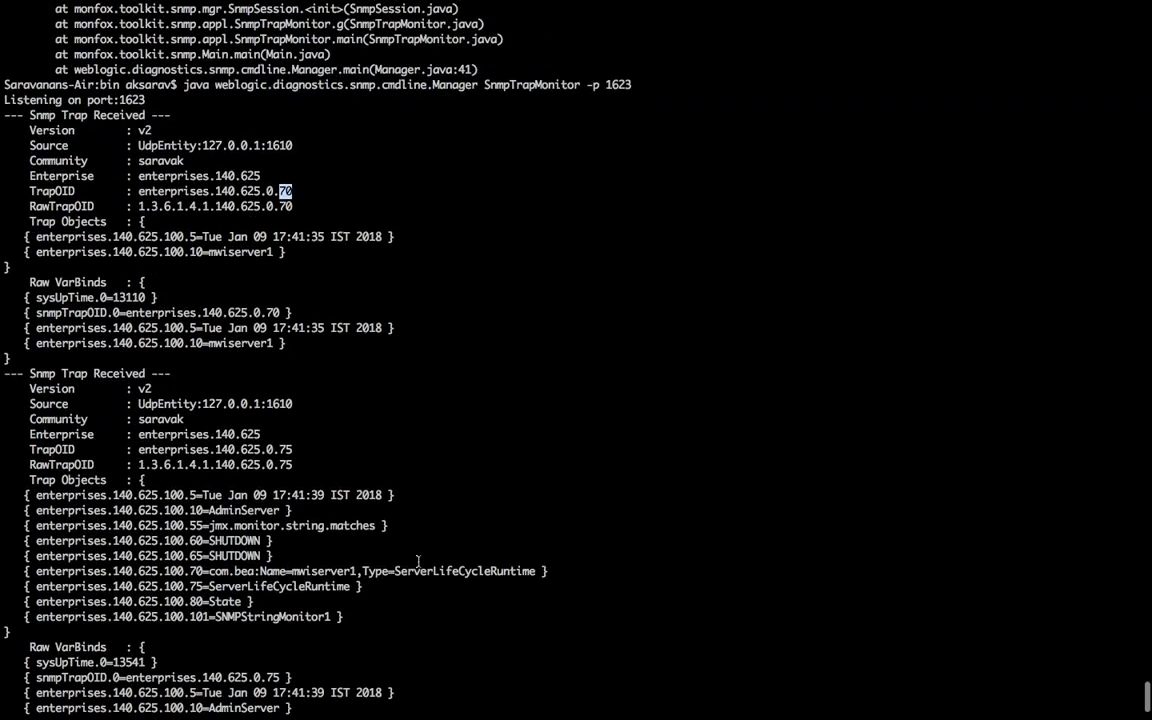
scroll(418, 560, down, 3)
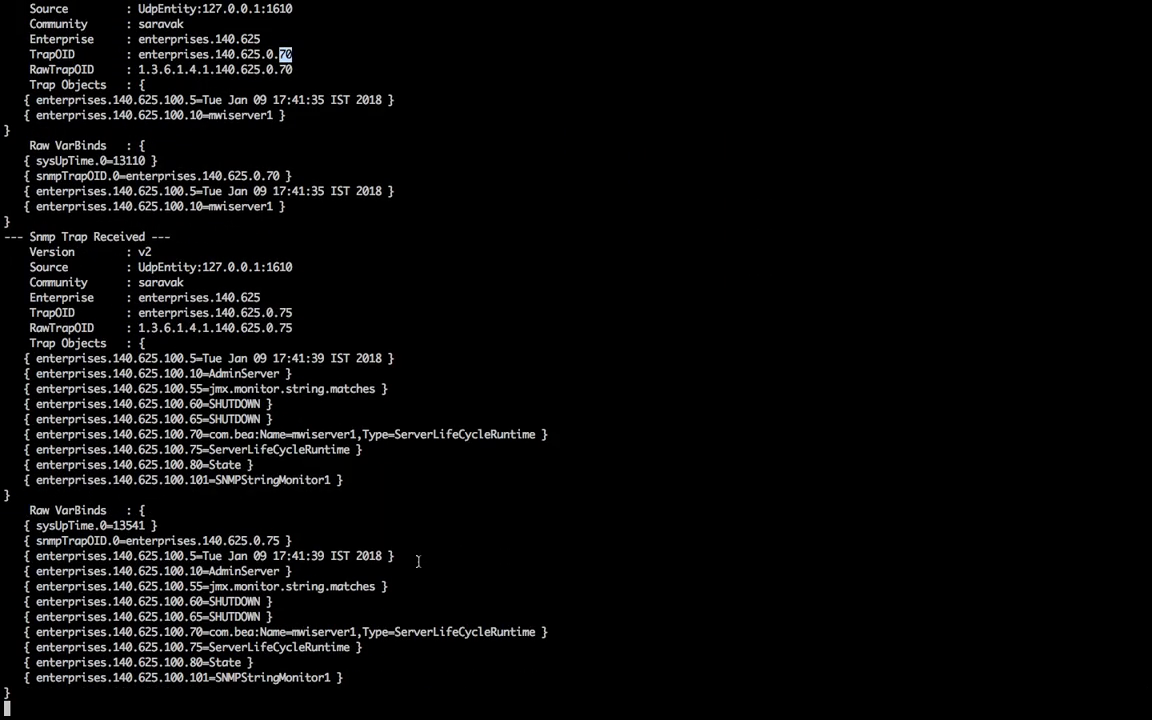
key(ctrl+Left)
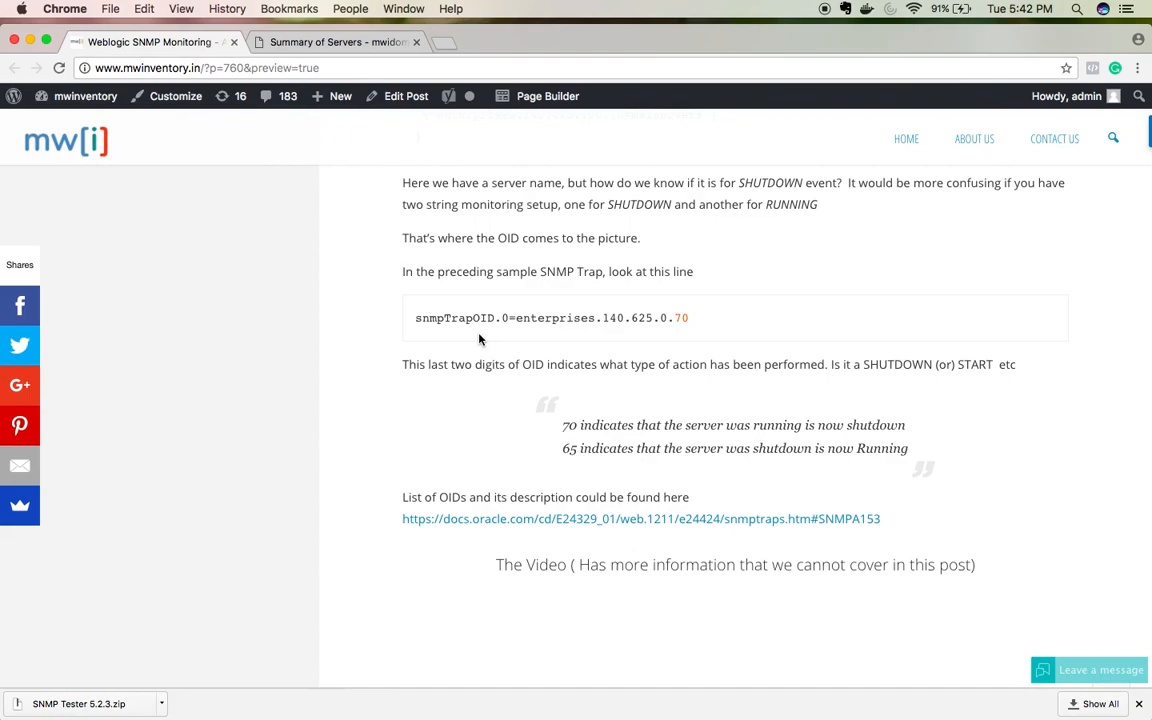
key(ctrl+Right)
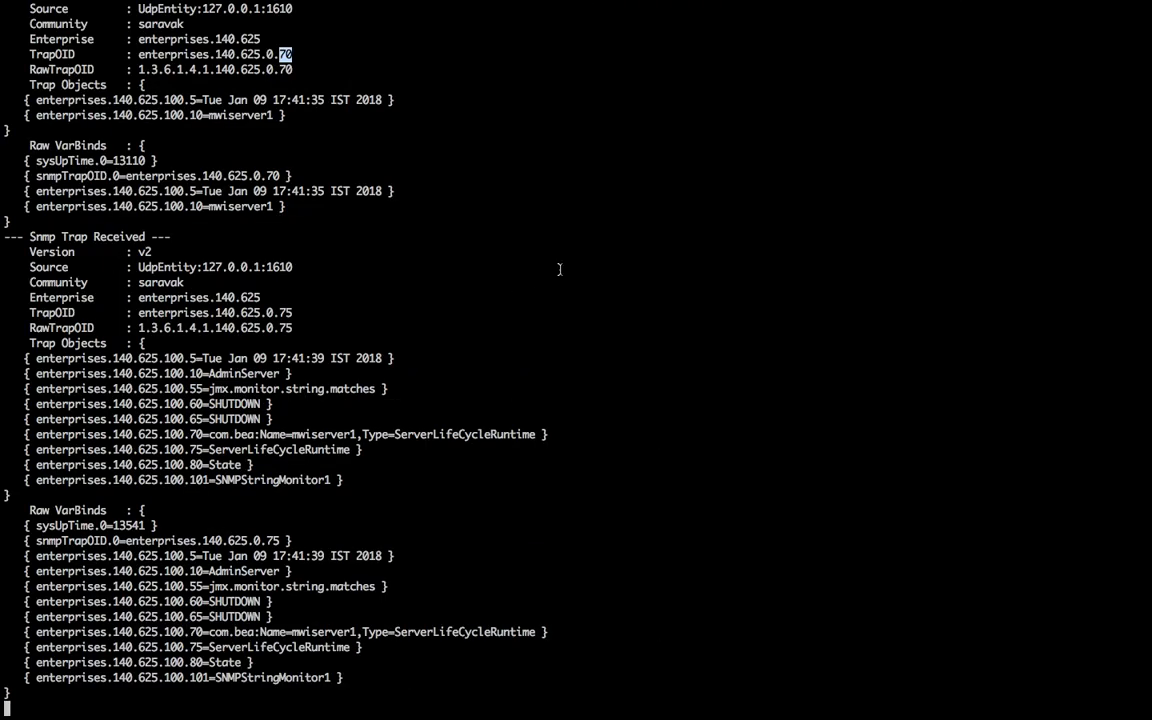
scroll(559, 269, up, 10)
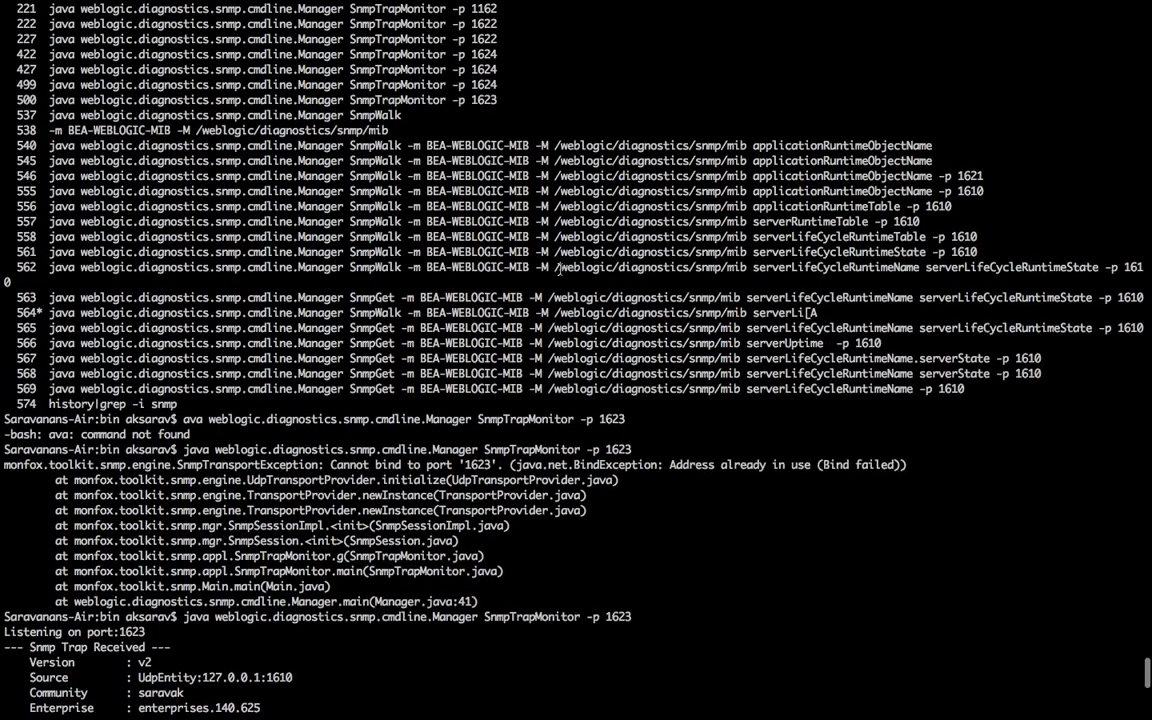
scroll(559, 269, down, 10)
key(ctrl+Left)
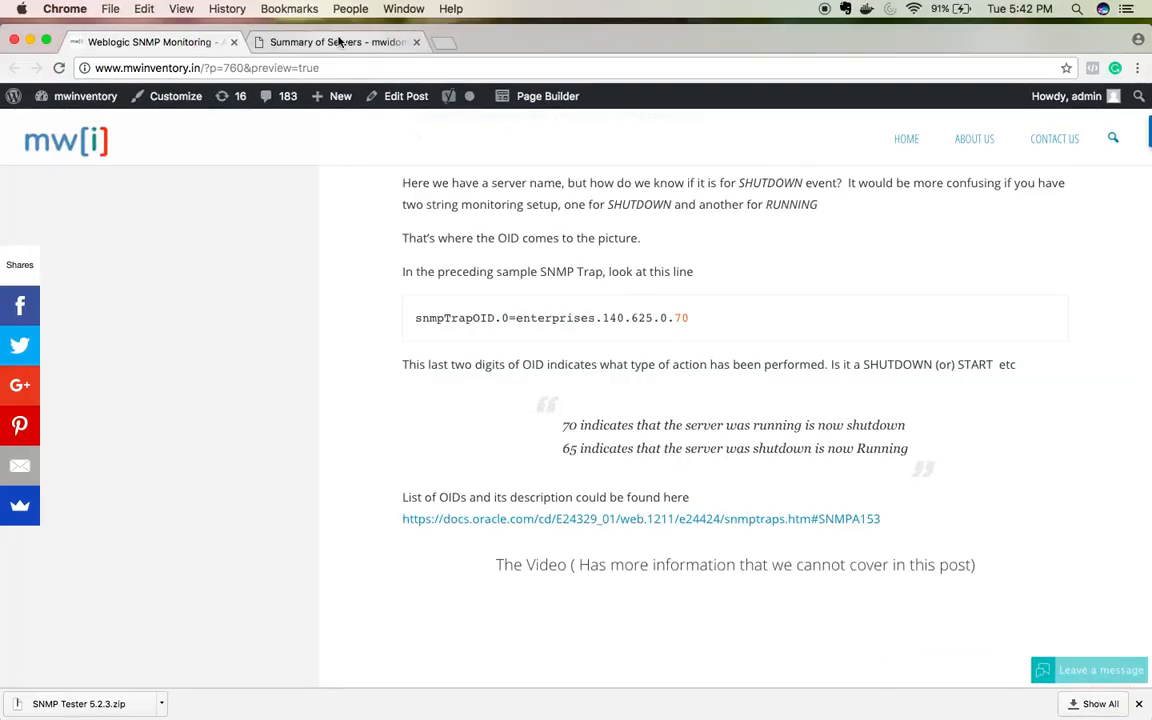